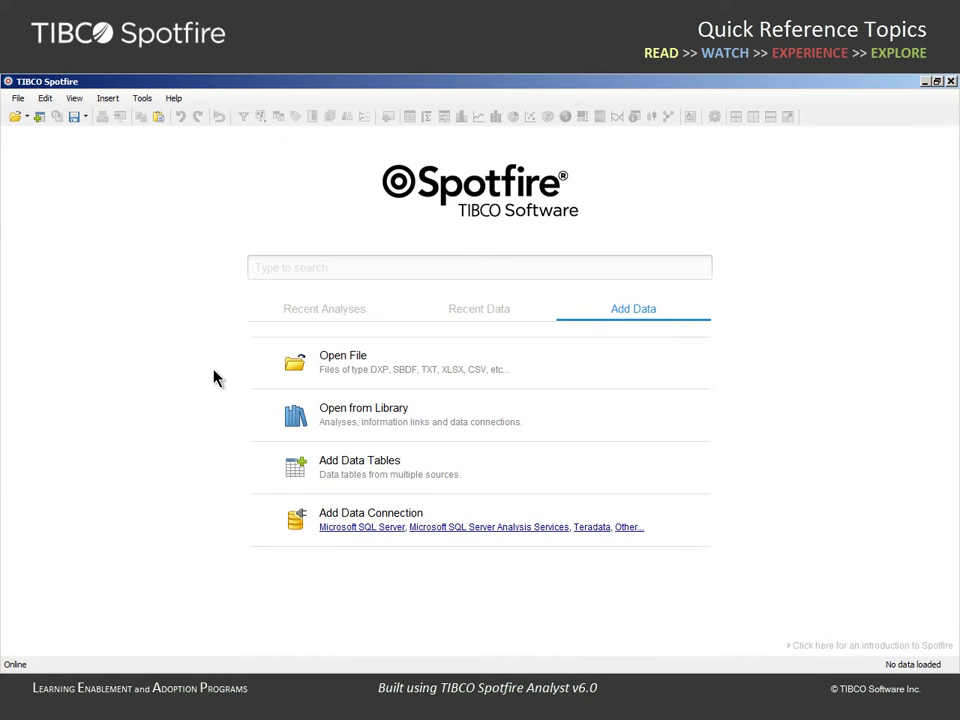
# Step: Import My Global Data.xls through the Excel Import preview into a Latitude vs. Longitude scatter plot
pyautogui.click(329, 361)
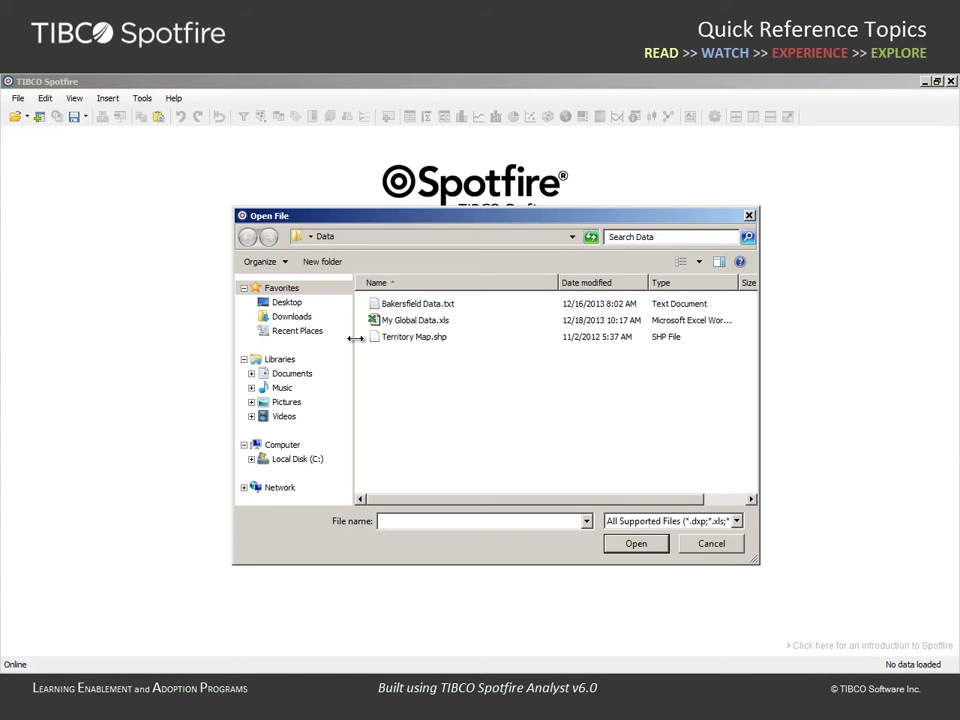
pyautogui.click(391, 325)
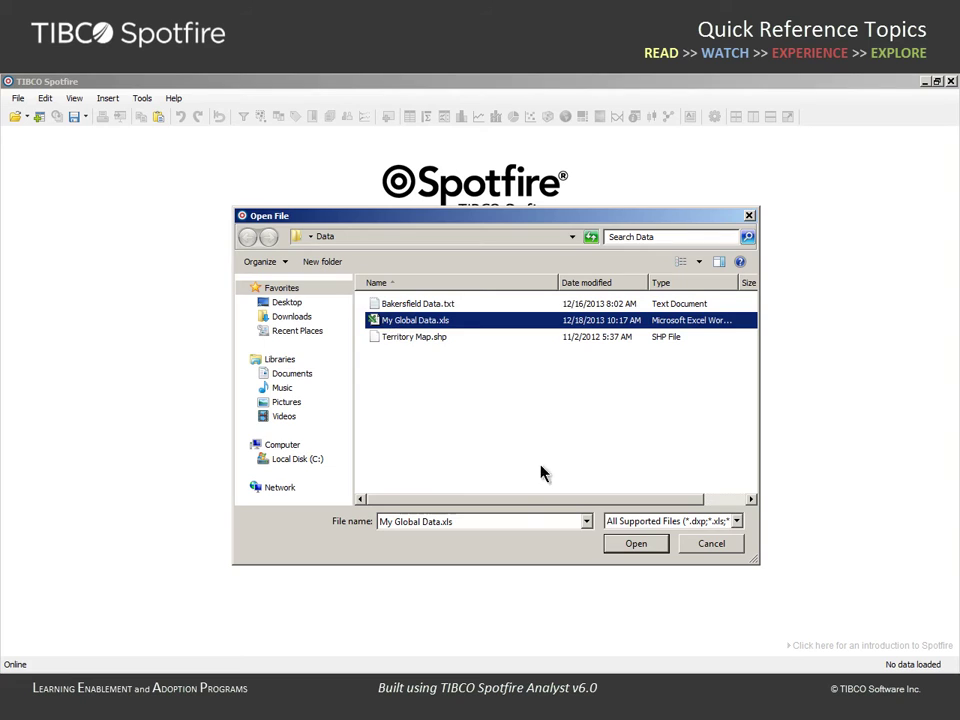
pyautogui.click(633, 544)
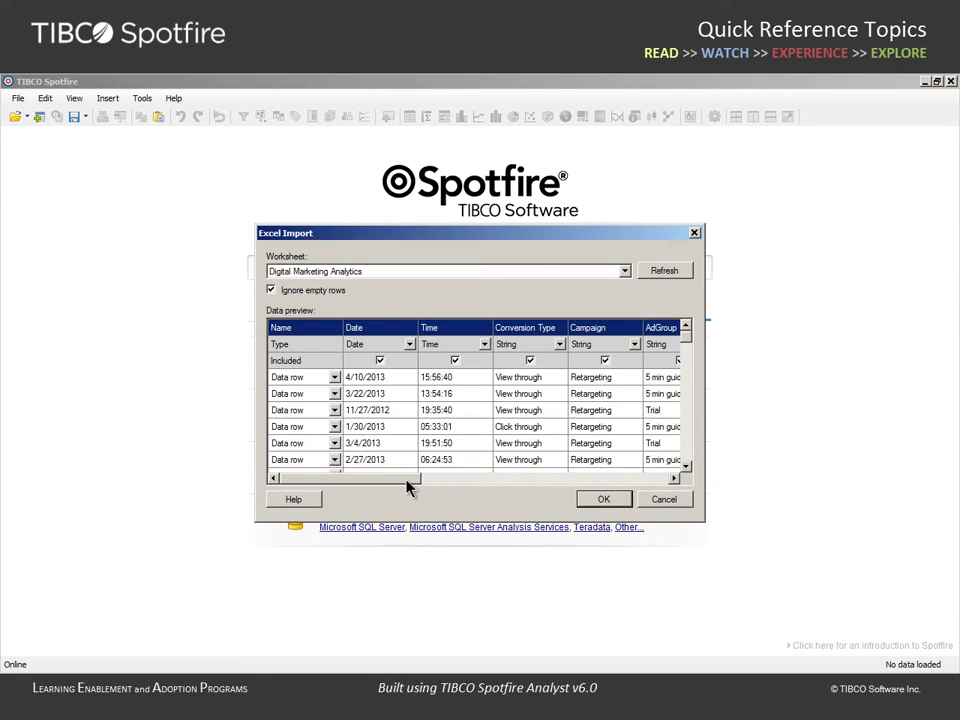
pyautogui.moveTo(414, 488); pyautogui.dragTo(667, 485)
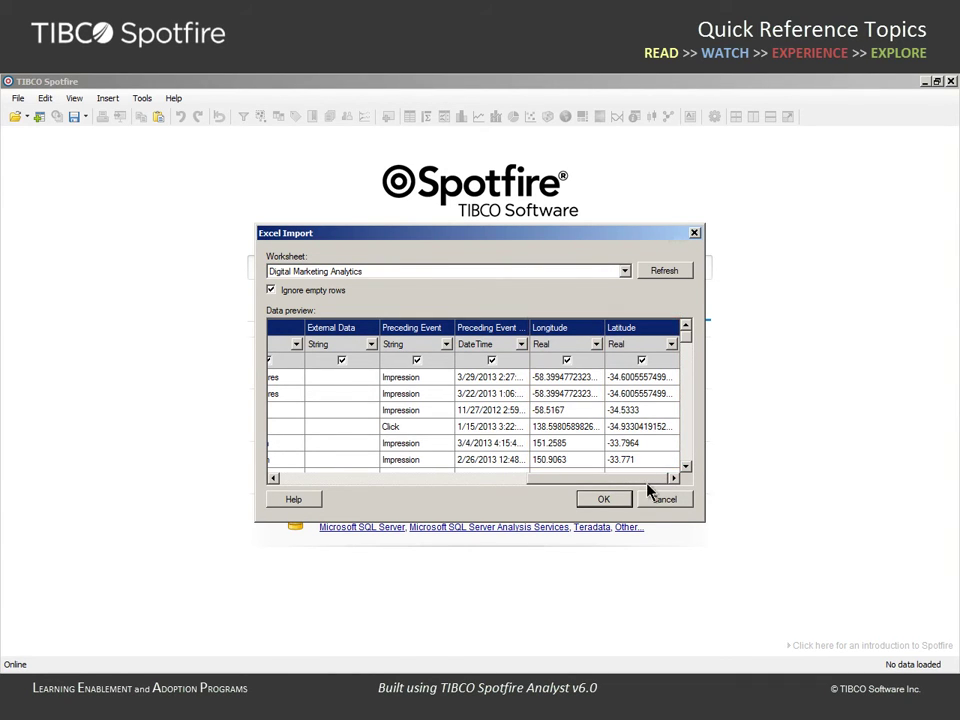
pyautogui.click(617, 503)
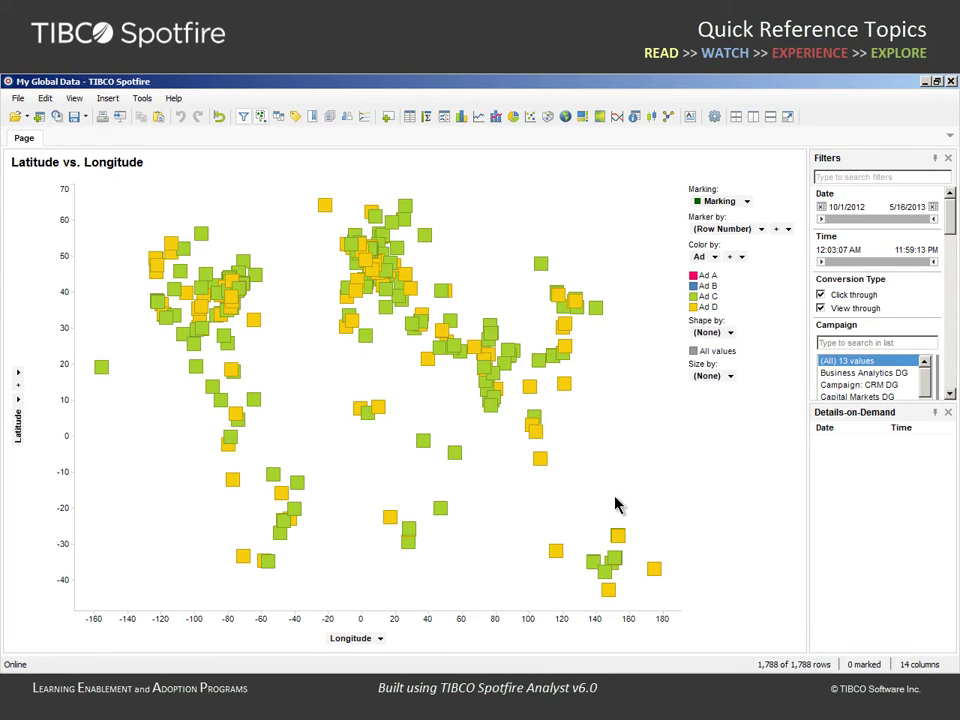
# Step: Switch the Latitude vs. Longitude scatter plot to a Map Chart
pyautogui.rightClick(413, 396)
pyautogui.moveTo(463, 538)
pyautogui.click(605, 579)
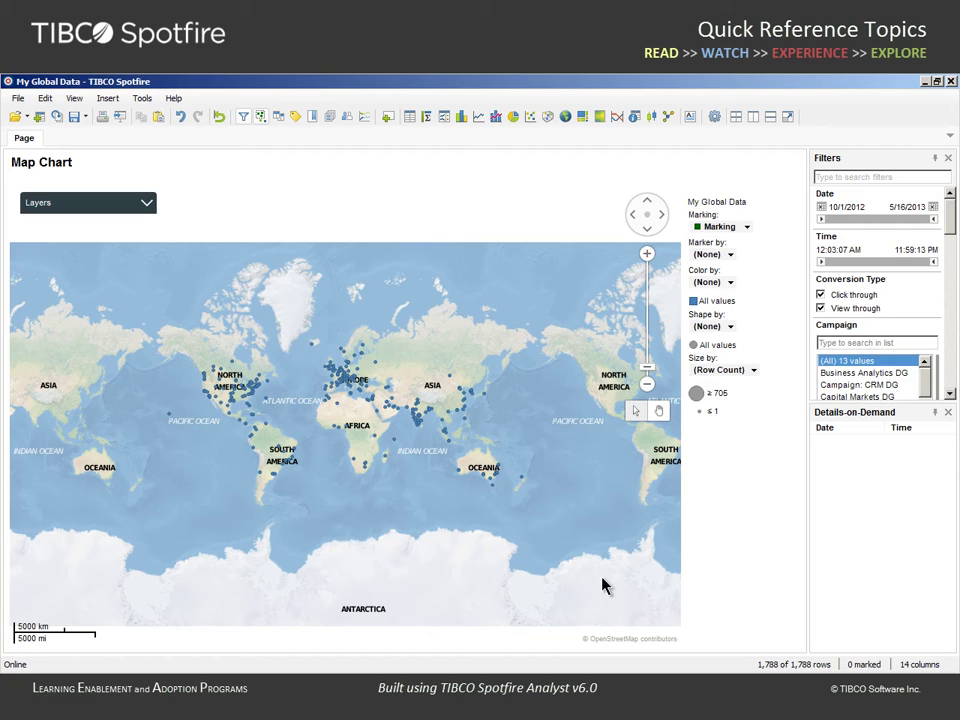
# Step: Colour the map points by Conversion Type
pyautogui.click(730, 283)
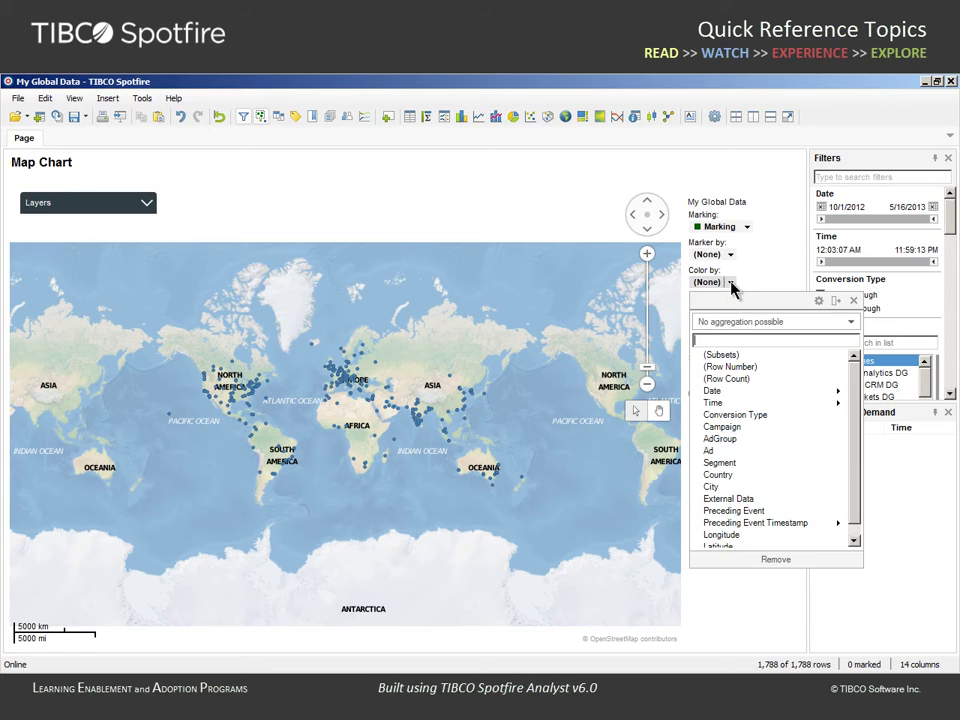
pyautogui.click(735, 416)
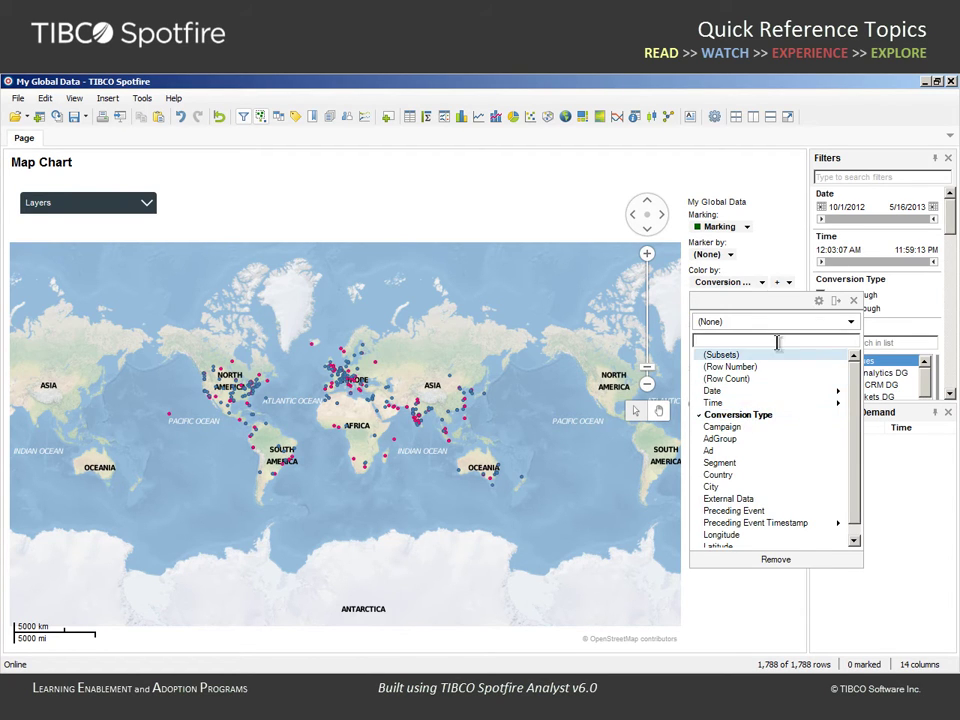
pyautogui.click(854, 301)
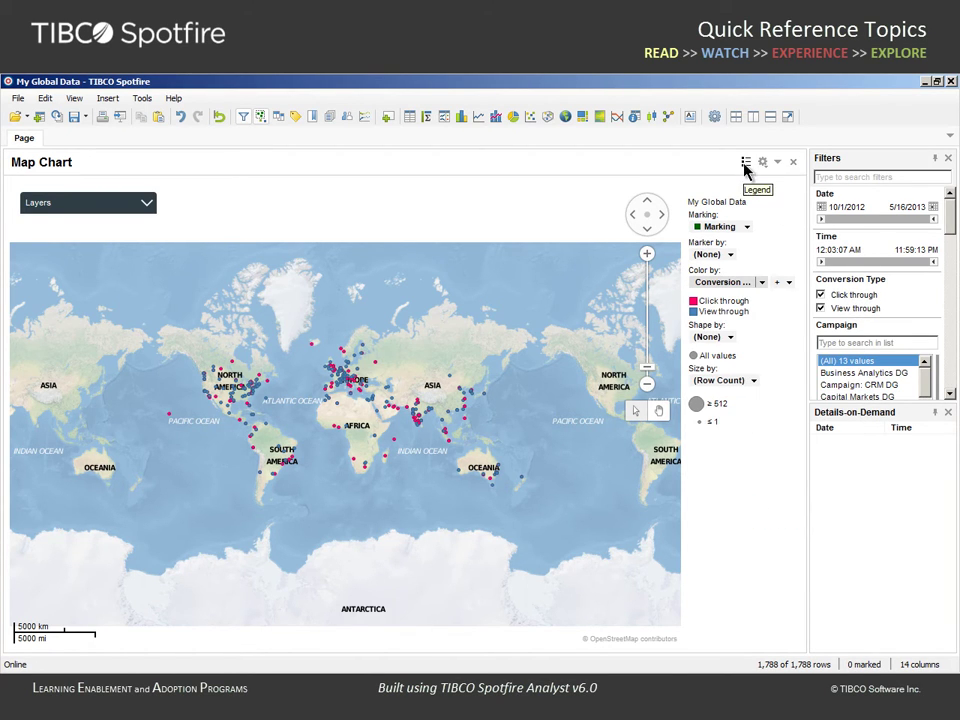
# Step: Hide the legend, close the Filters and Details-on-Demand panels, and expand the Layers list
pyautogui.click(745, 162)
pyautogui.click(948, 158)
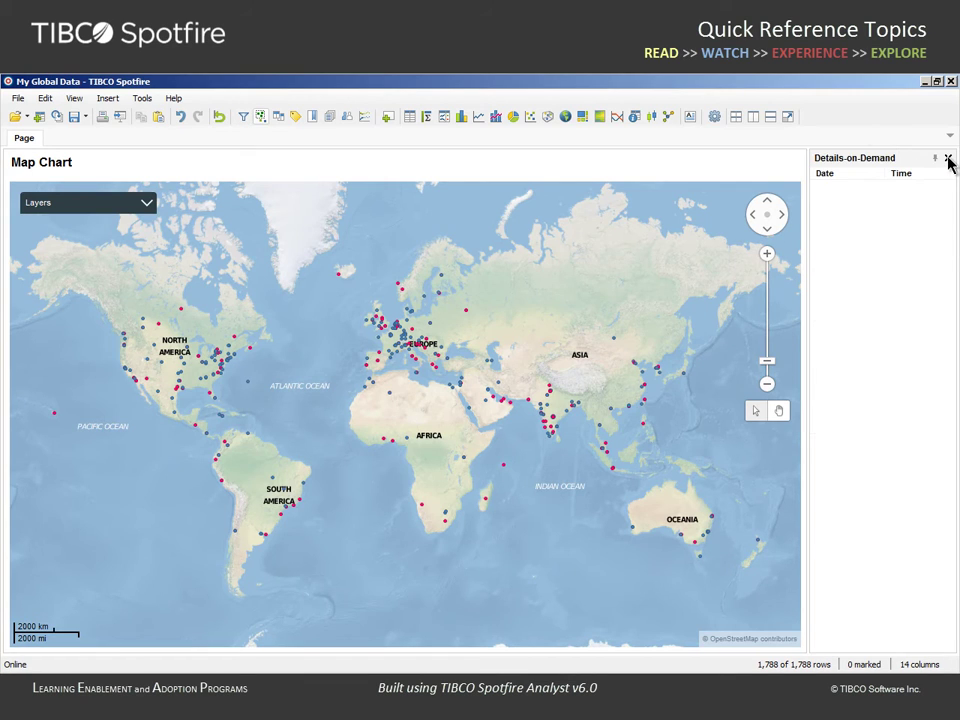
pyautogui.click(948, 158)
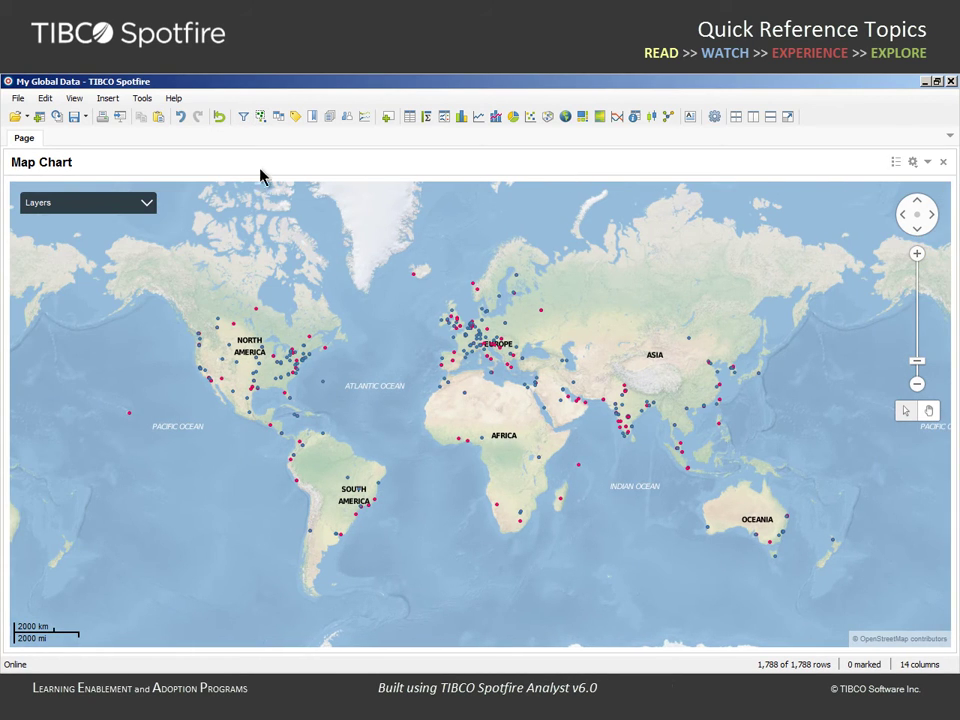
pyautogui.click(147, 205)
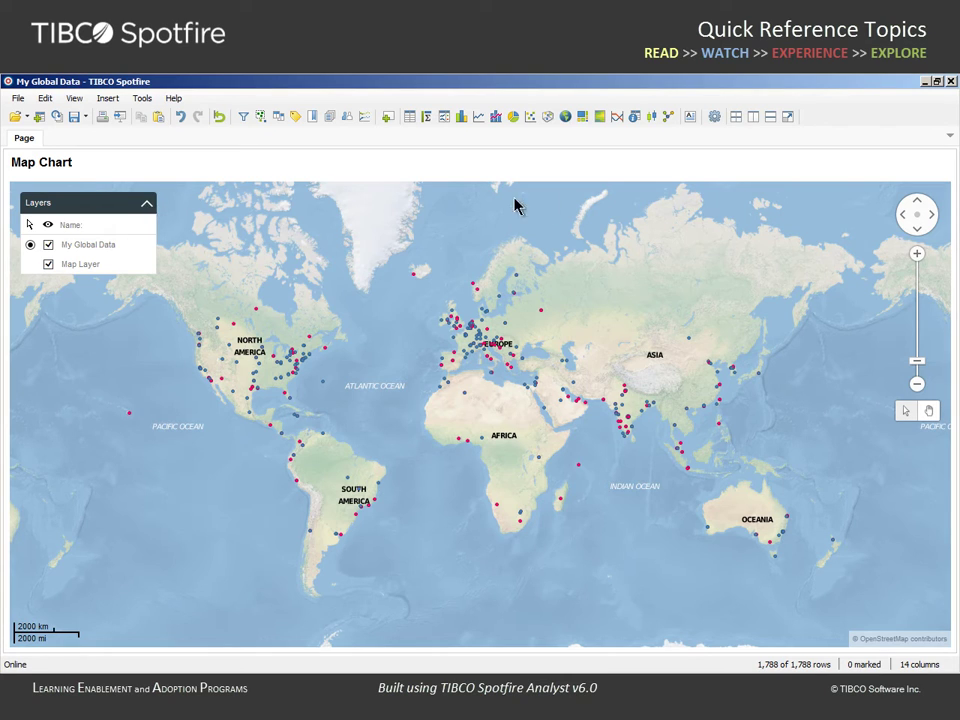
# Step: In My Global Data settings, remove Size by and shrink the marker size
pyautogui.click(913, 163)
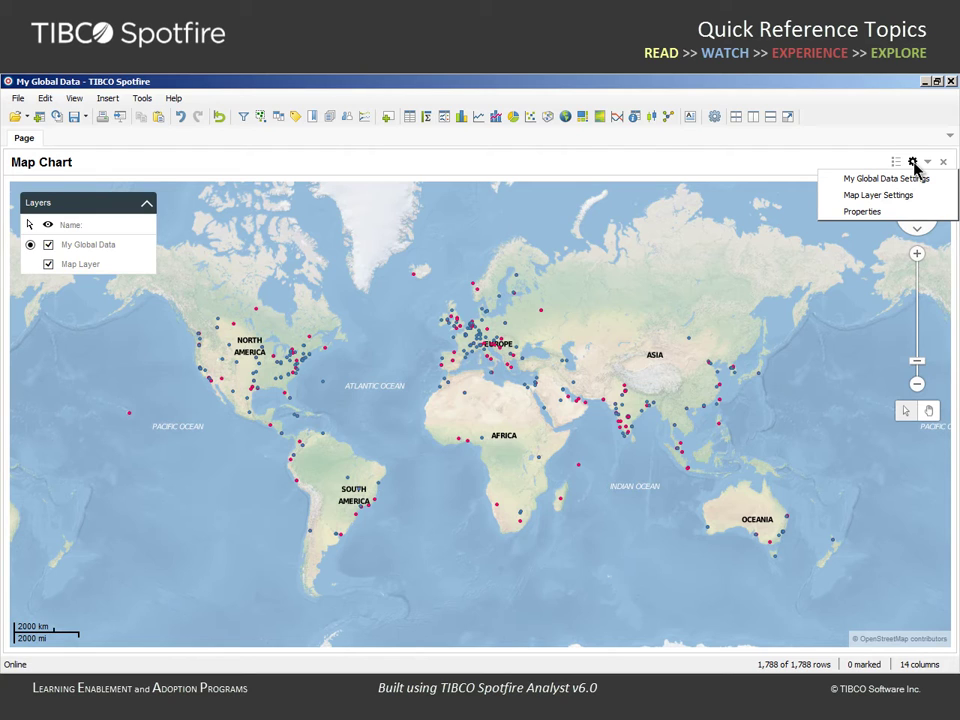
pyautogui.click(836, 181)
pyautogui.click(278, 312)
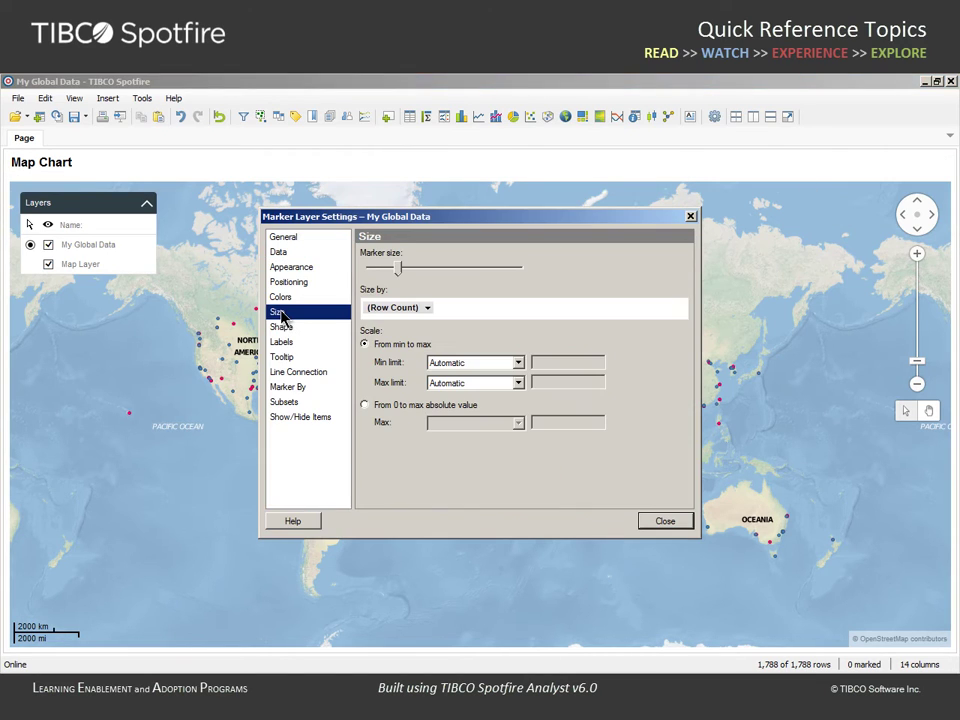
pyautogui.click(427, 308)
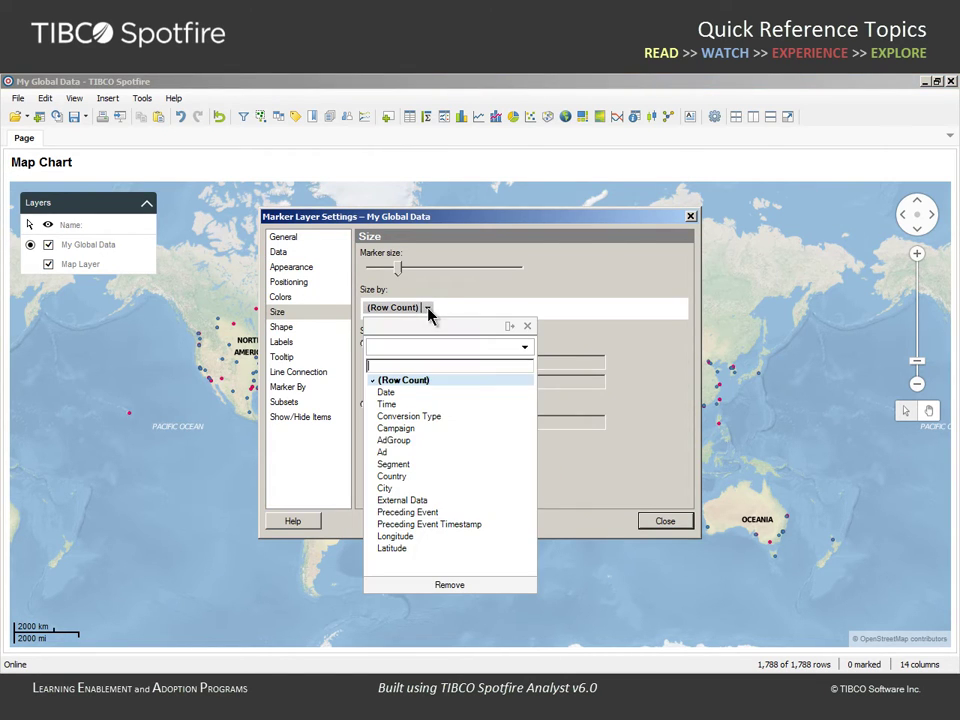
pyautogui.click(452, 586)
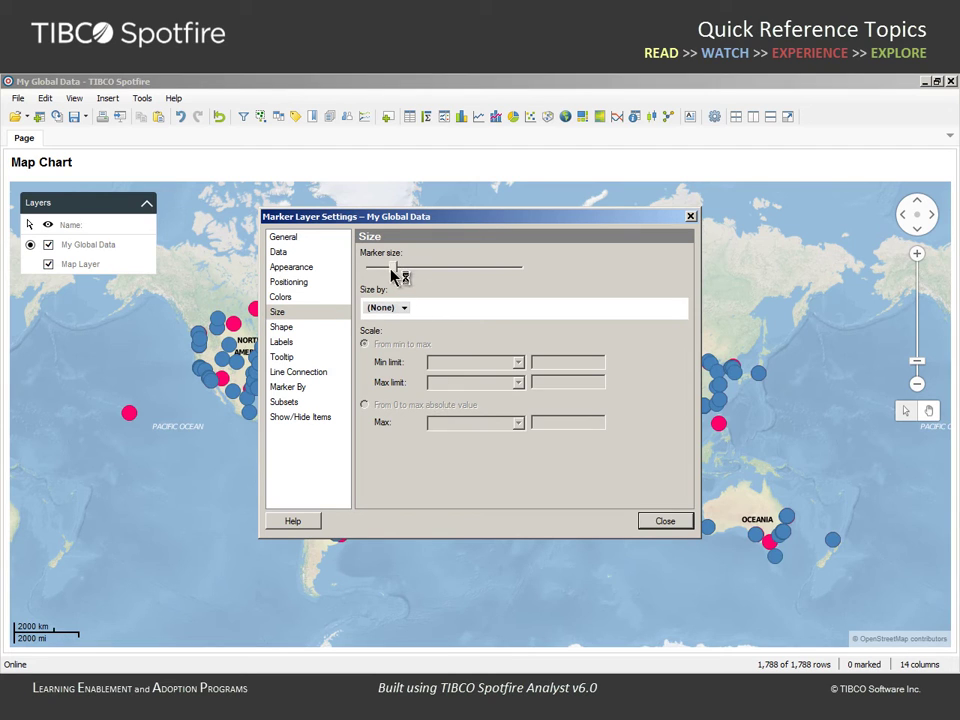
pyautogui.moveTo(399, 269); pyautogui.dragTo(388, 275)
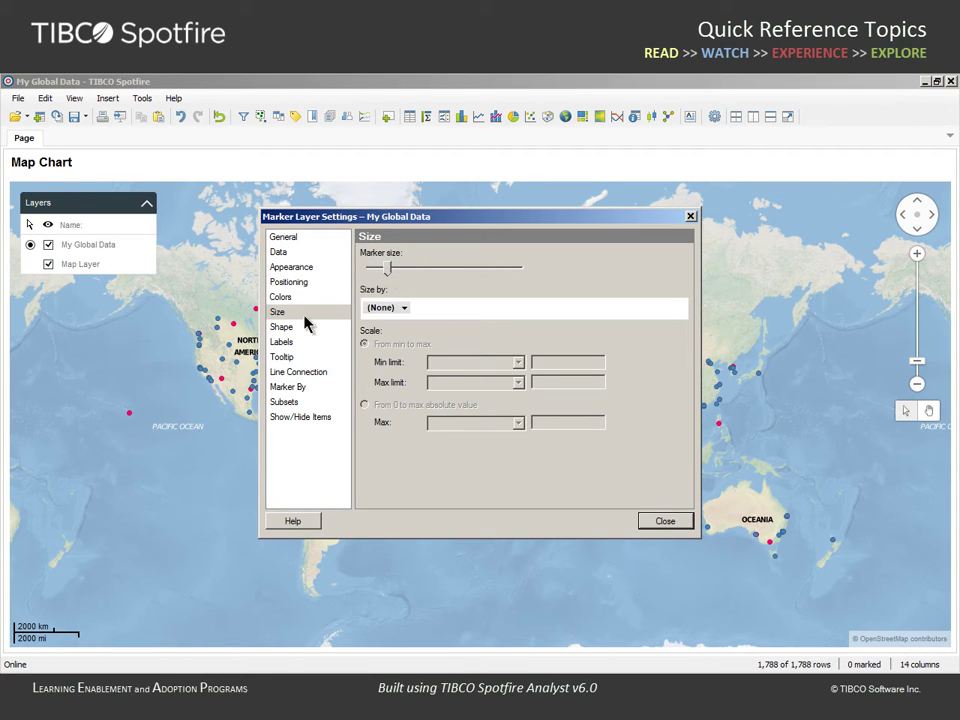
# Step: Label the markers by City for marked rows only
pyautogui.click(285, 342)
pyautogui.click(404, 272)
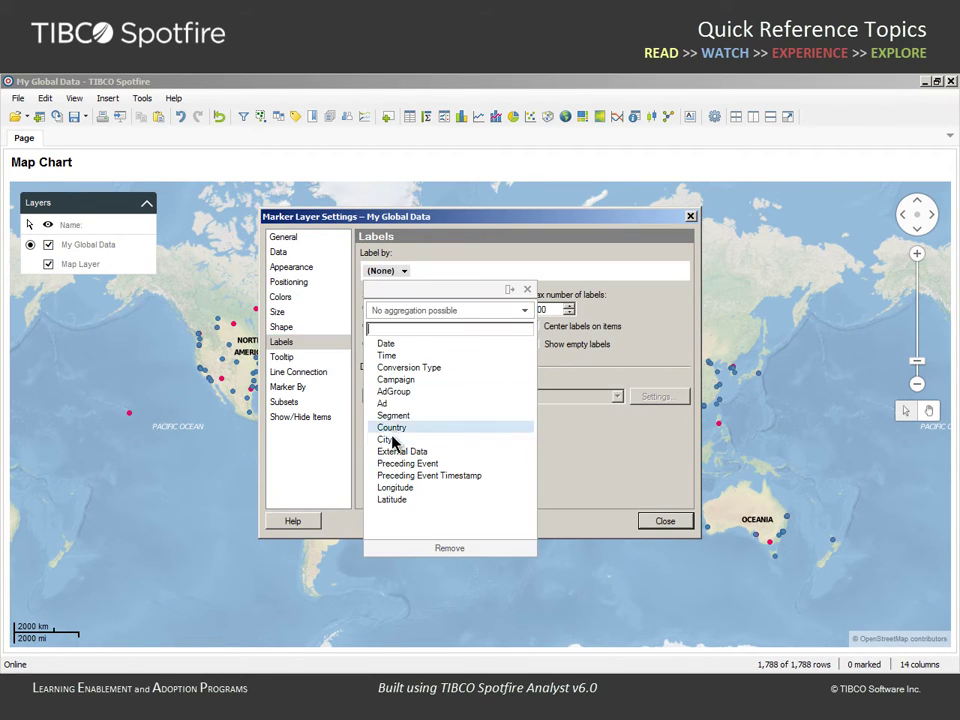
pyautogui.click(386, 440)
pyautogui.click(528, 290)
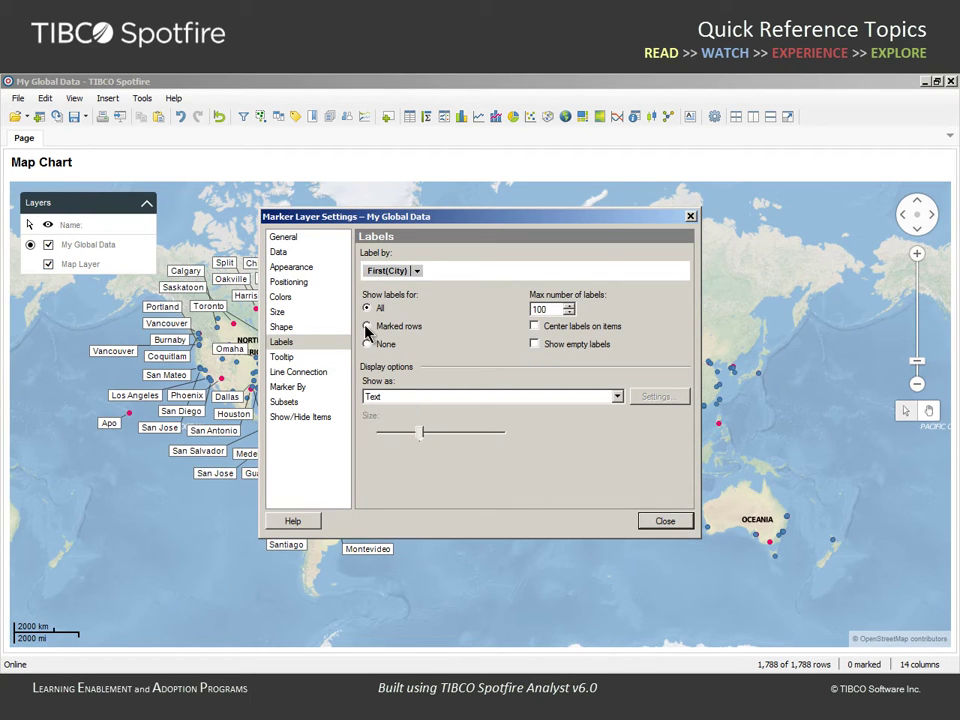
pyautogui.click(367, 326)
# Step: Remove Marker by, Shape by, Color by and Size by from the tooltip
pyautogui.click(283, 357)
pyautogui.click(371, 268)
pyautogui.click(371, 281)
pyautogui.click(371, 293)
pyautogui.click(371, 306)
# Step: Add First(Country) to the tooltip without its value name, then close the settings
pyautogui.click(659, 267)
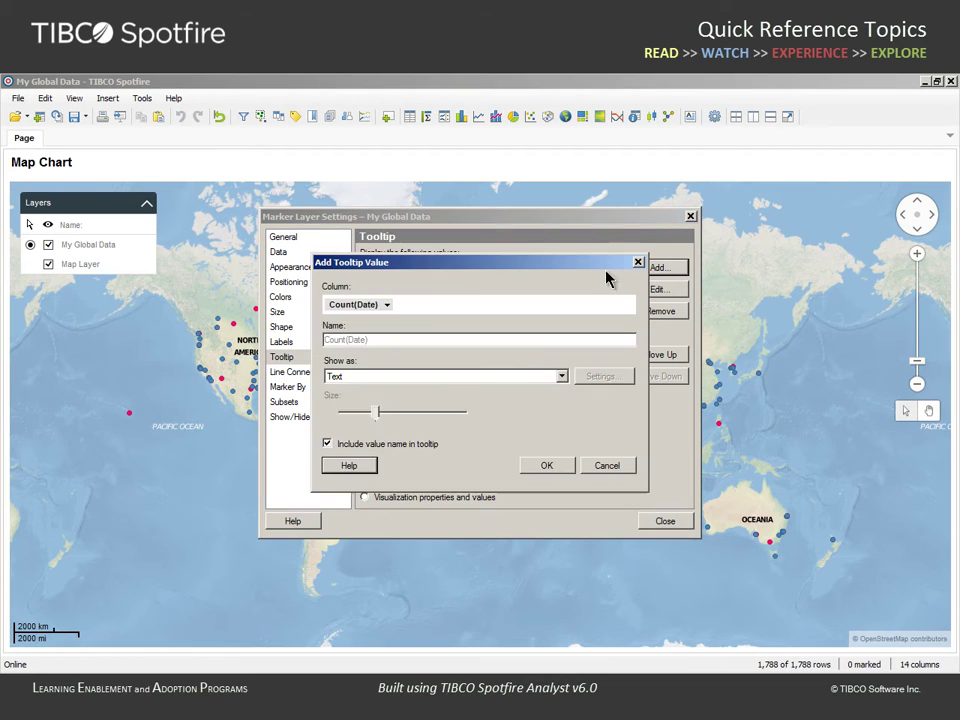
pyautogui.click(362, 304)
pyautogui.click(356, 460)
pyautogui.click(490, 325)
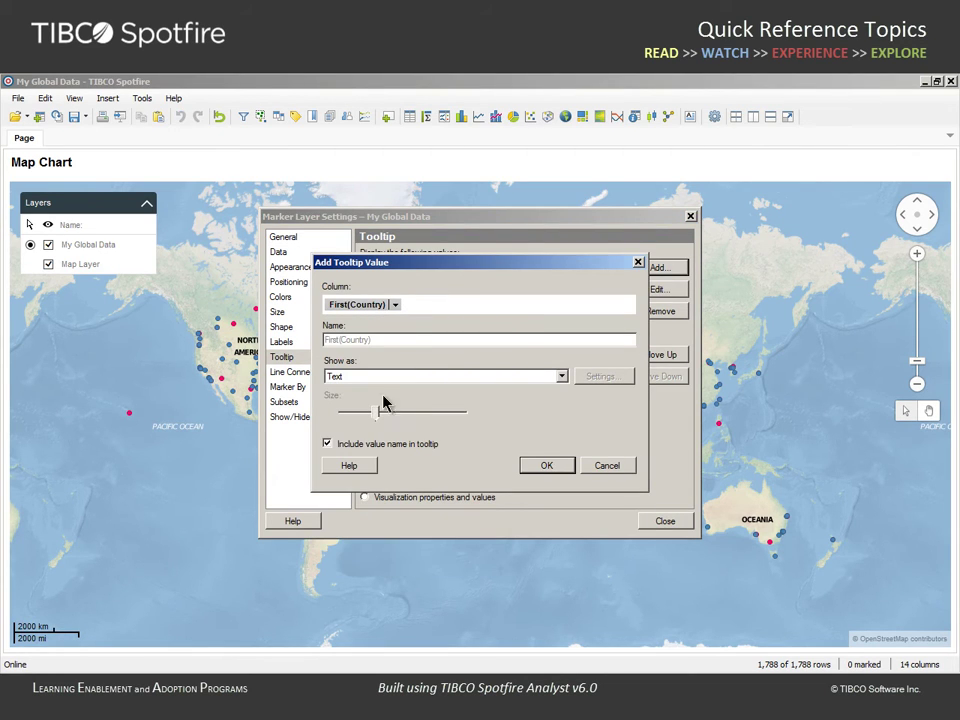
pyautogui.click(327, 443)
pyautogui.click(540, 467)
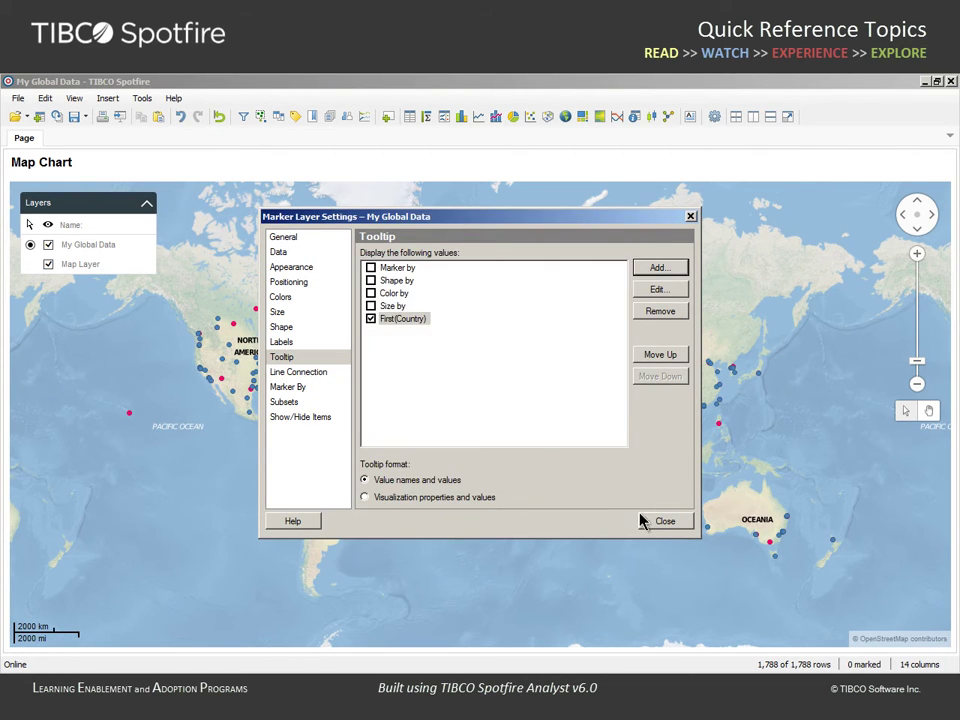
pyautogui.click(655, 521)
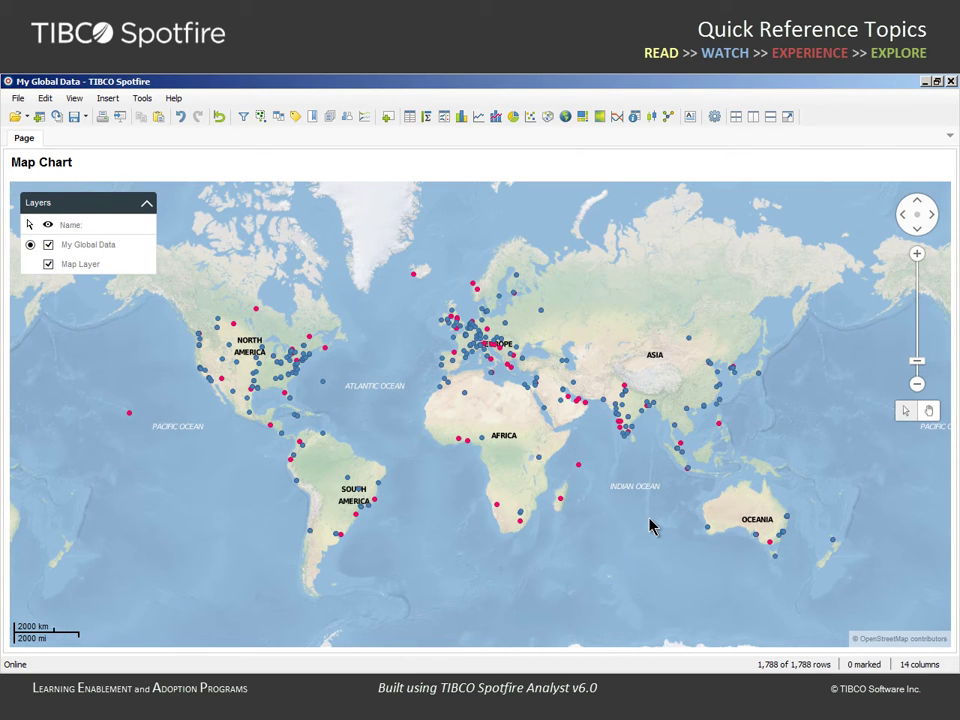
# Step: Zoom in two levels, mark the Malta markers to see city labels, then clear marking
pyautogui.click(917, 254)
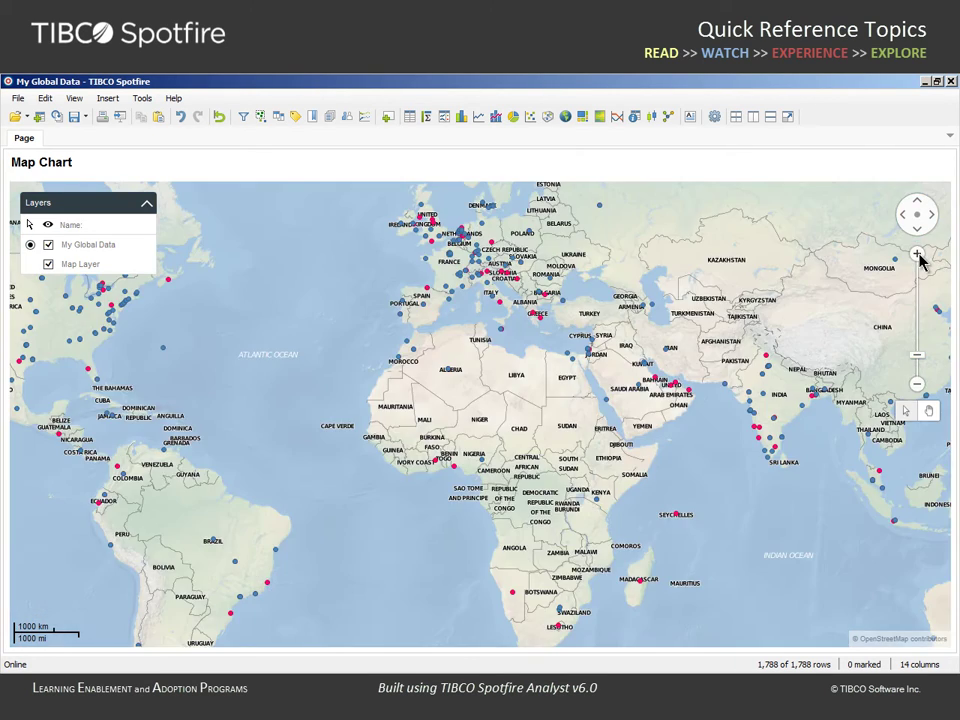
pyautogui.click(917, 254)
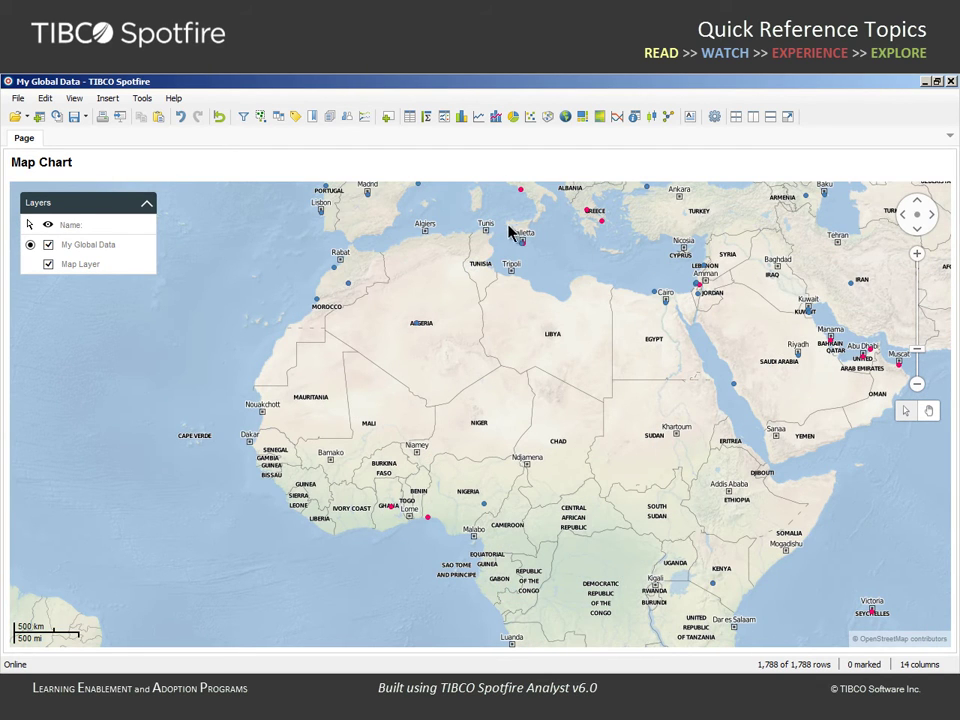
pyautogui.moveTo(497, 222); pyautogui.dragTo(557, 287)
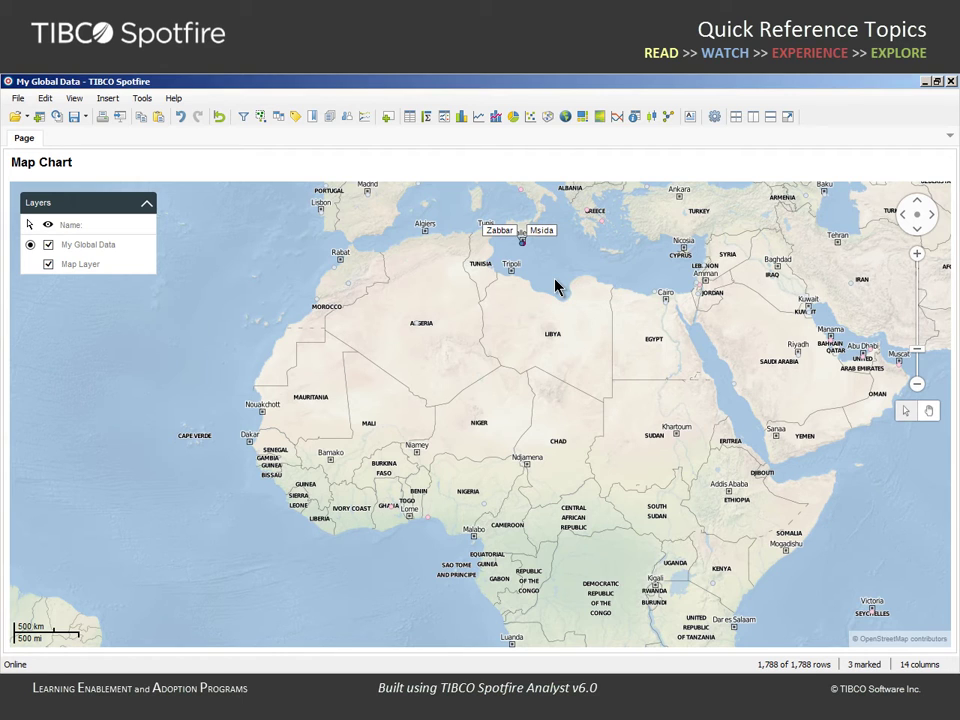
pyautogui.click(553, 283)
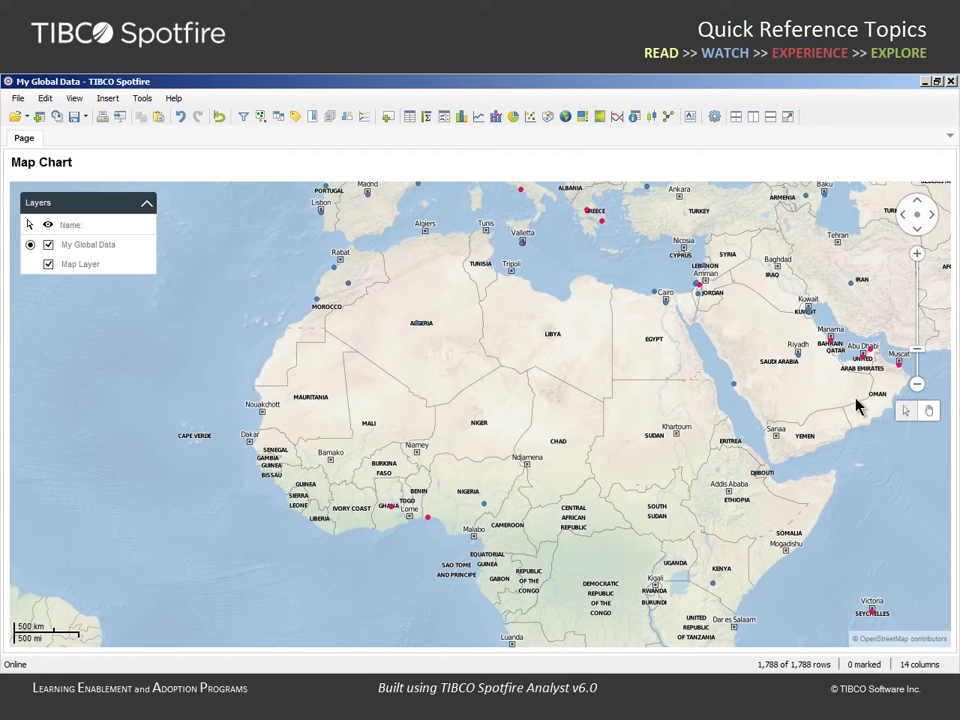
# Step: Pan north to Europe and zoom in four levels to the Amsterdam area
pyautogui.click(929, 411)
pyautogui.moveTo(514, 240); pyautogui.dragTo(537, 590)
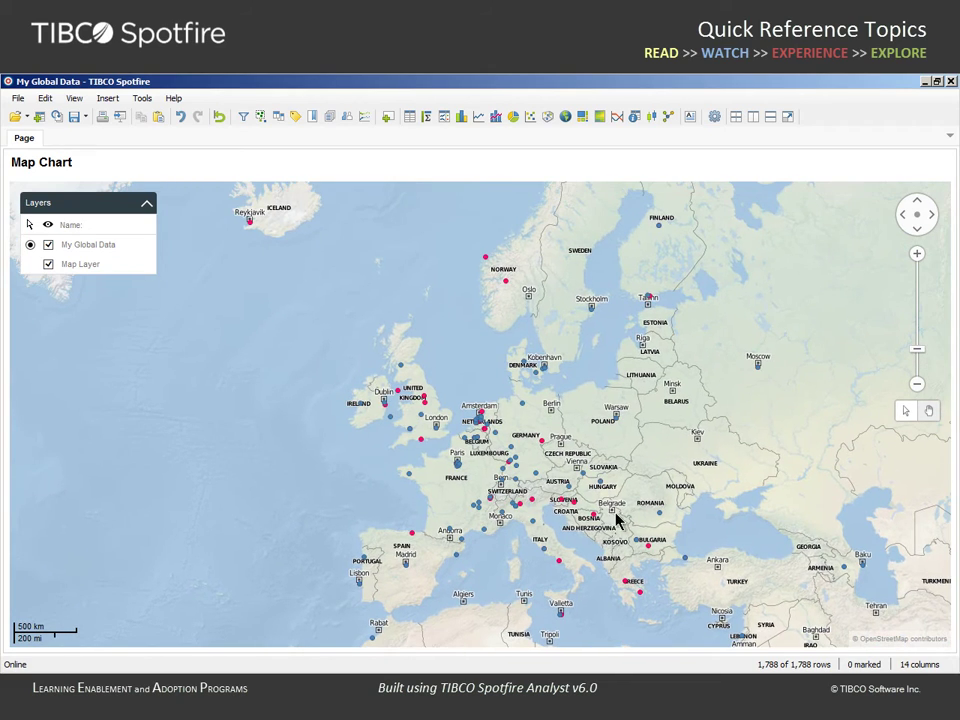
pyautogui.click(917, 254)
pyautogui.click(917, 255)
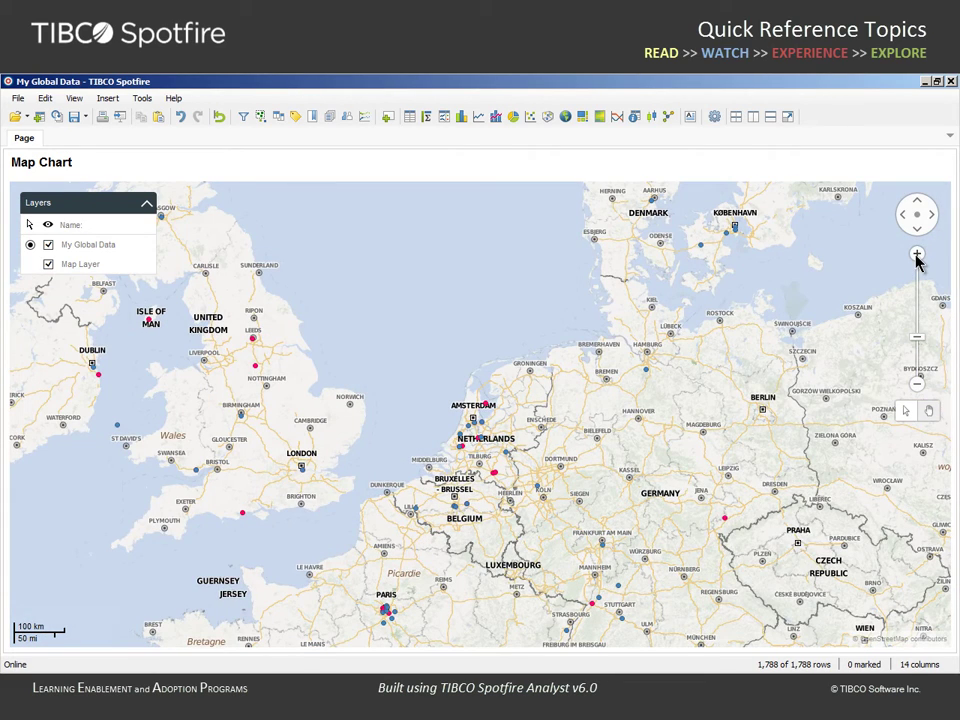
pyautogui.click(917, 256)
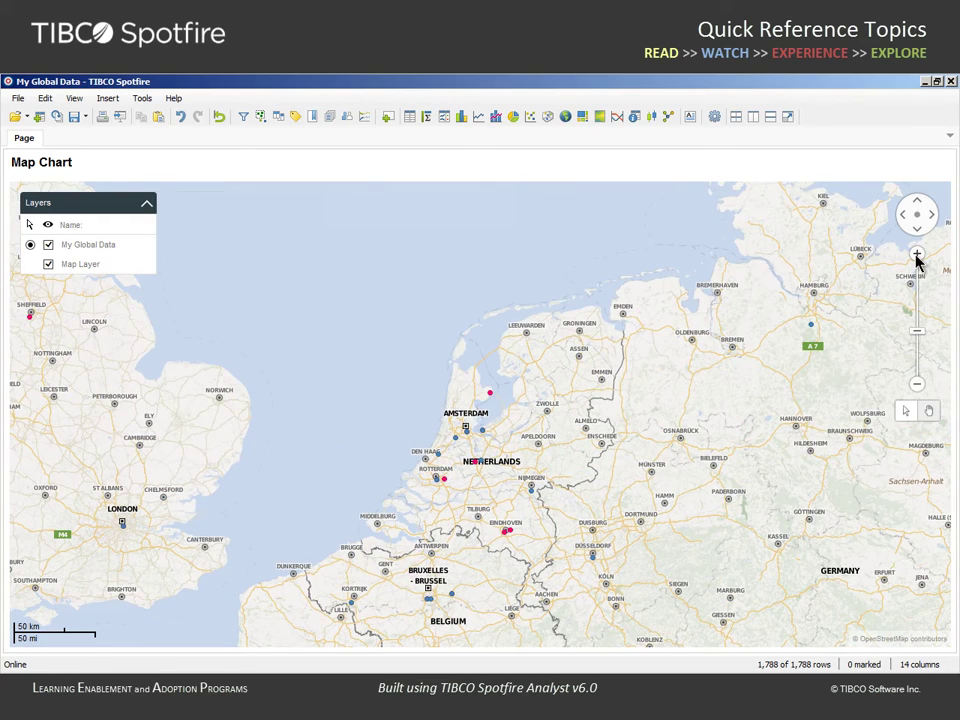
pyautogui.click(917, 256)
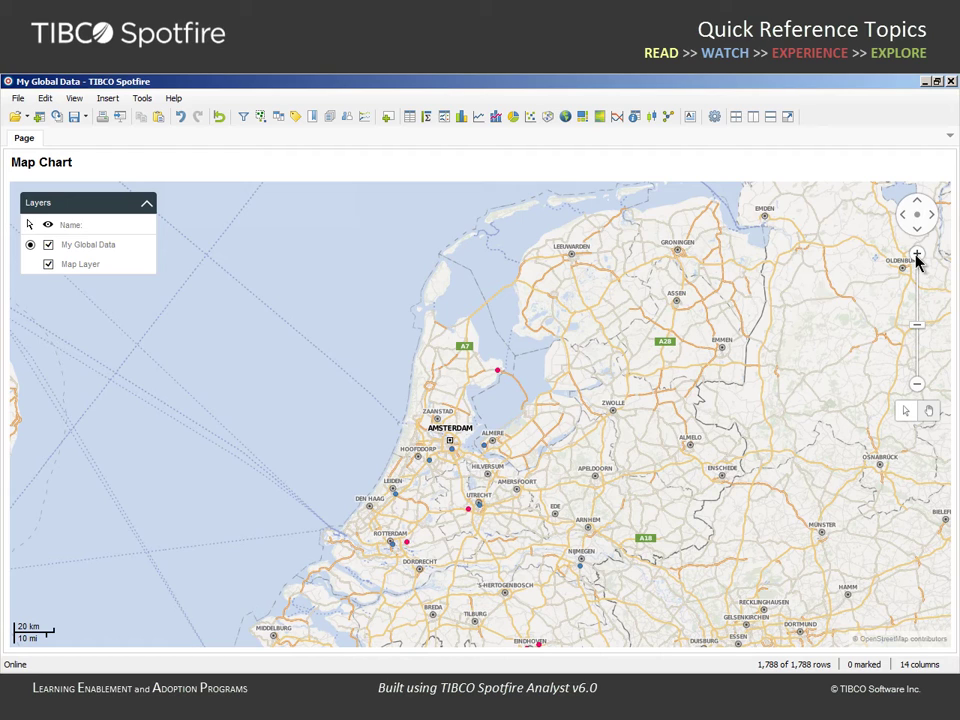
pyautogui.click(912, 162)
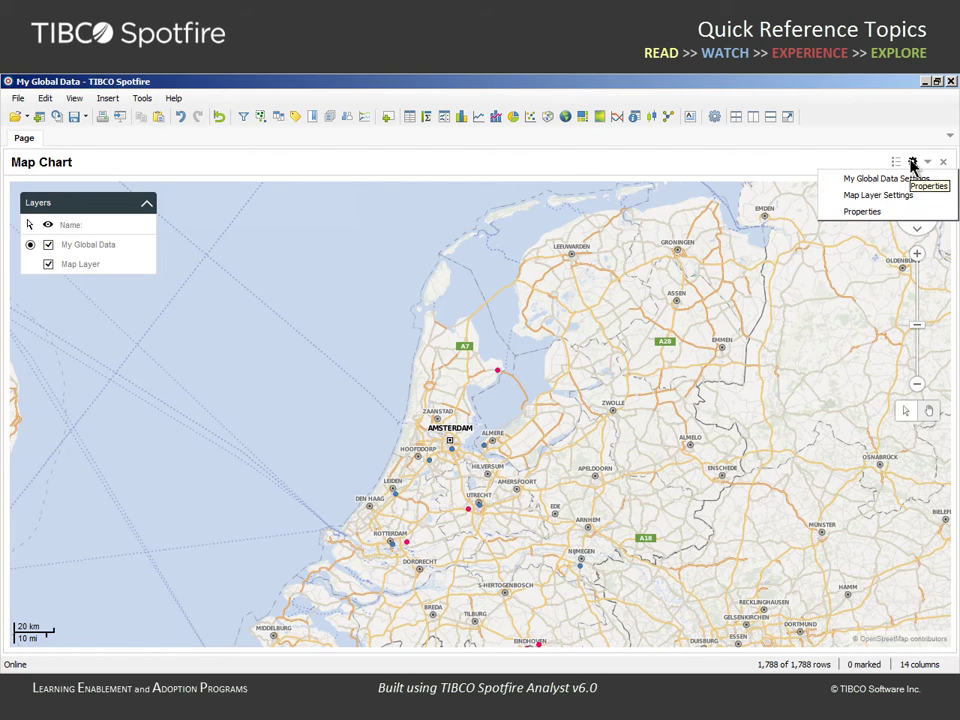
# Step: Set the Map Layer base style to Basic map, after trying Standard map - light
pyautogui.click(830, 196)
pyautogui.moveTo(662, 216); pyautogui.dragTo(410, 90)
pyautogui.moveTo(440, 405); pyautogui.dragTo(354, 345)
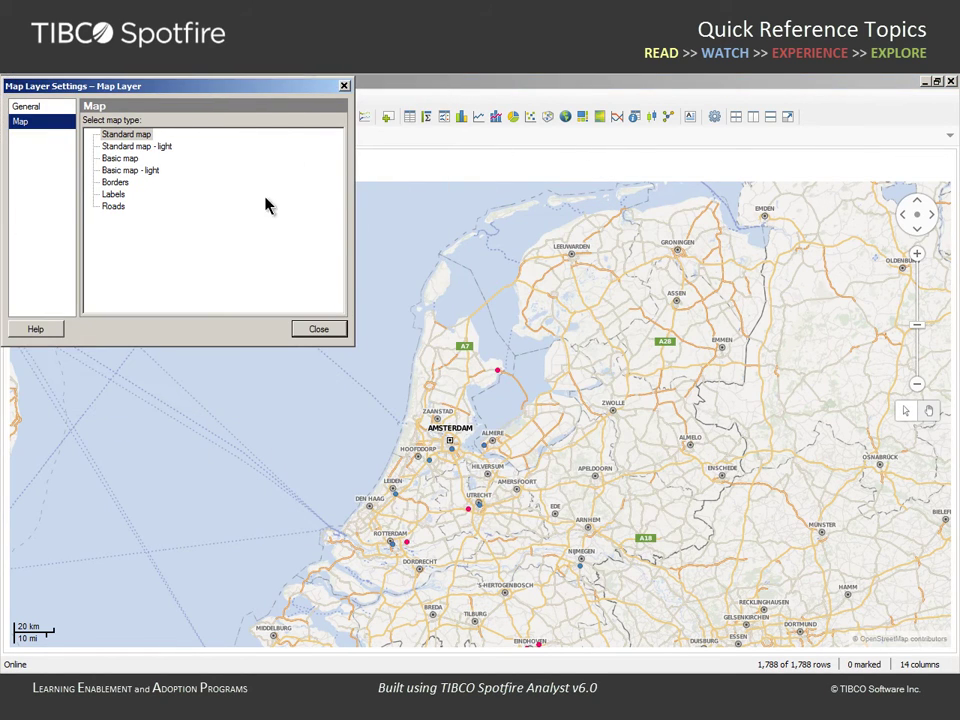
pyautogui.click(164, 148)
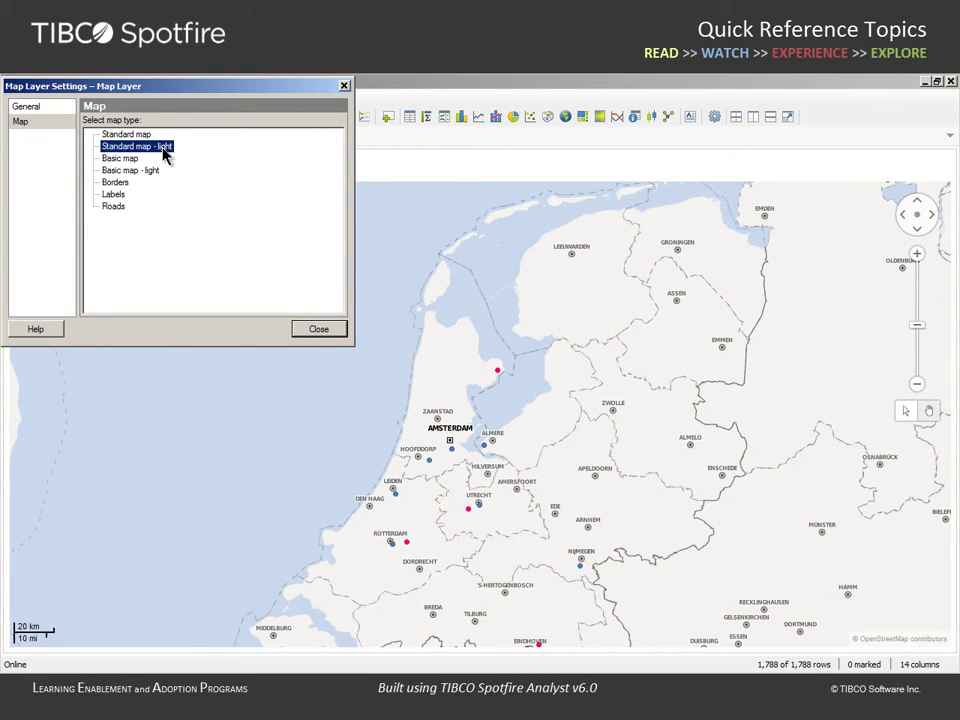
pyautogui.click(128, 159)
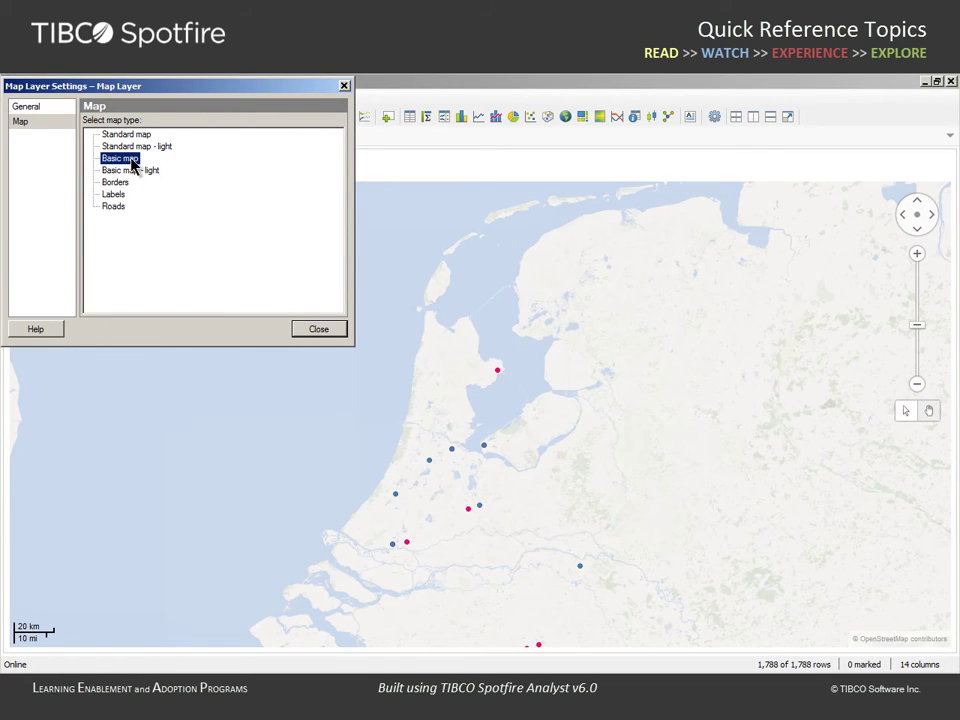
pyautogui.click(314, 331)
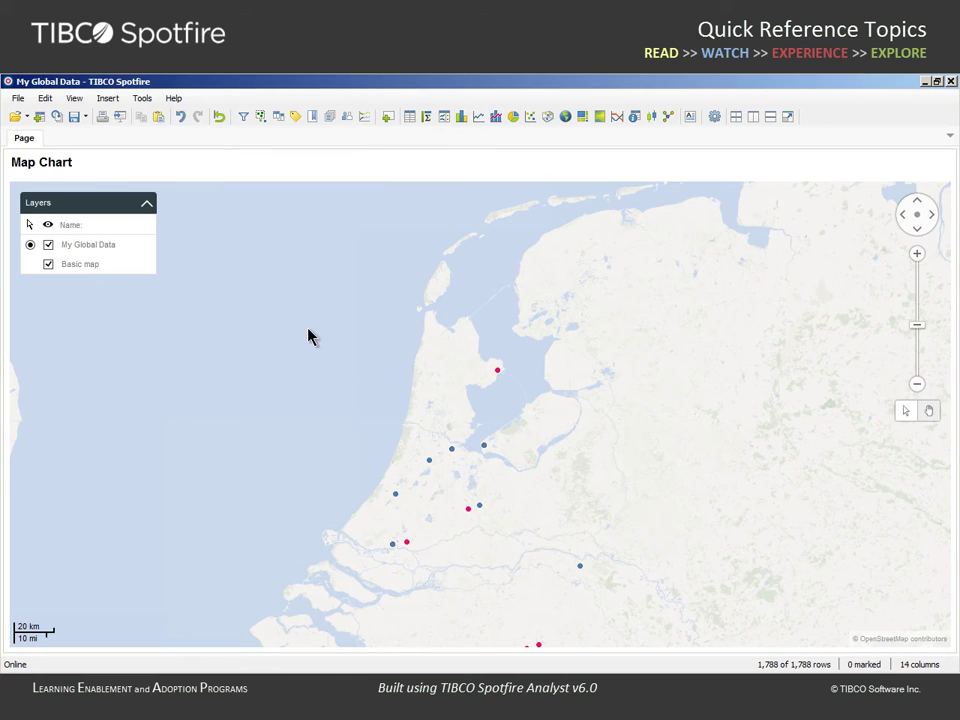
pyautogui.click(913, 164)
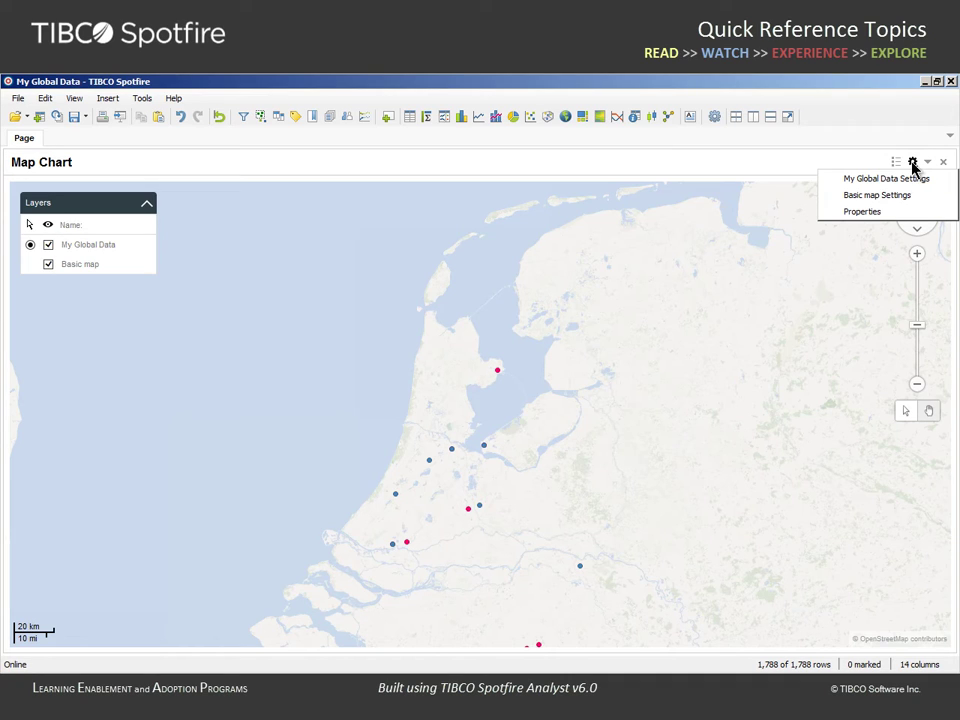
# Step: In the map chart Properties Layers page, add a Borders map layer
pyautogui.click(826, 213)
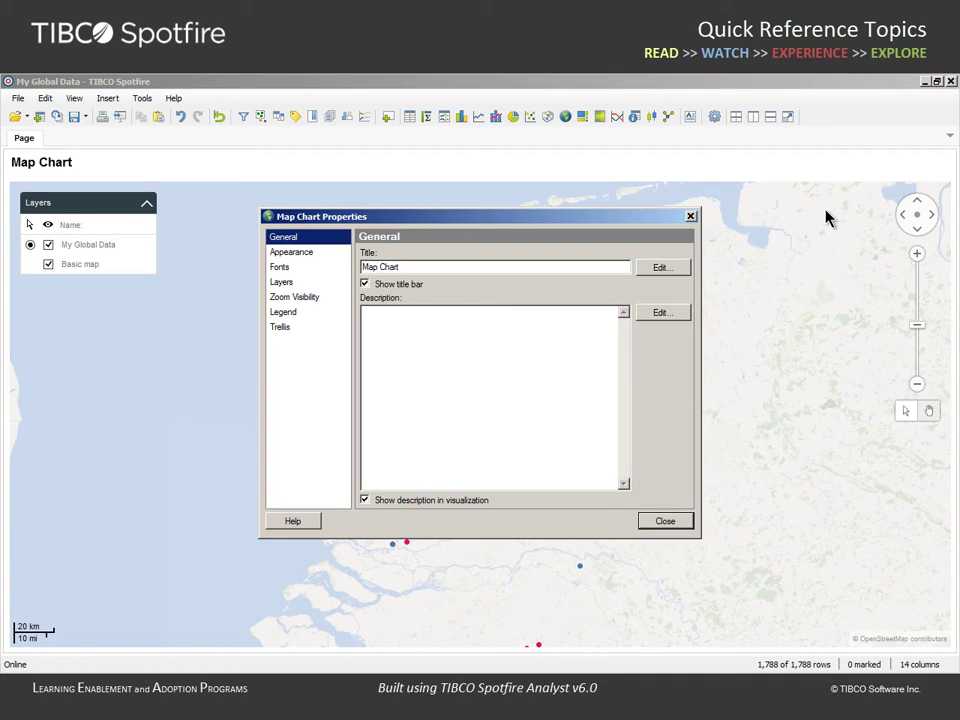
pyautogui.click(284, 283)
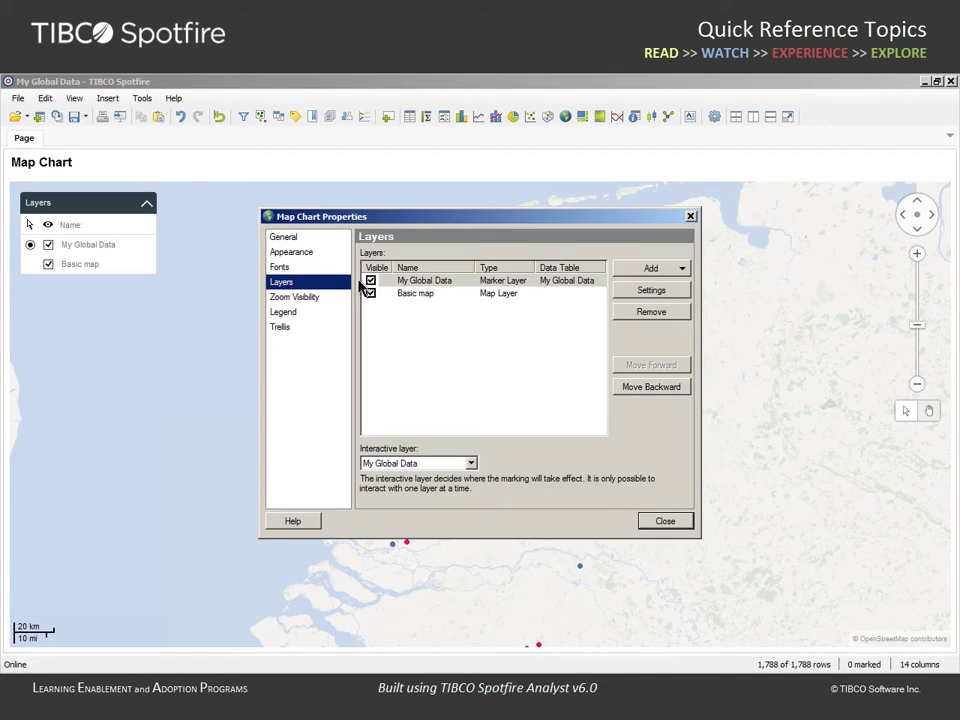
pyautogui.click(682, 268)
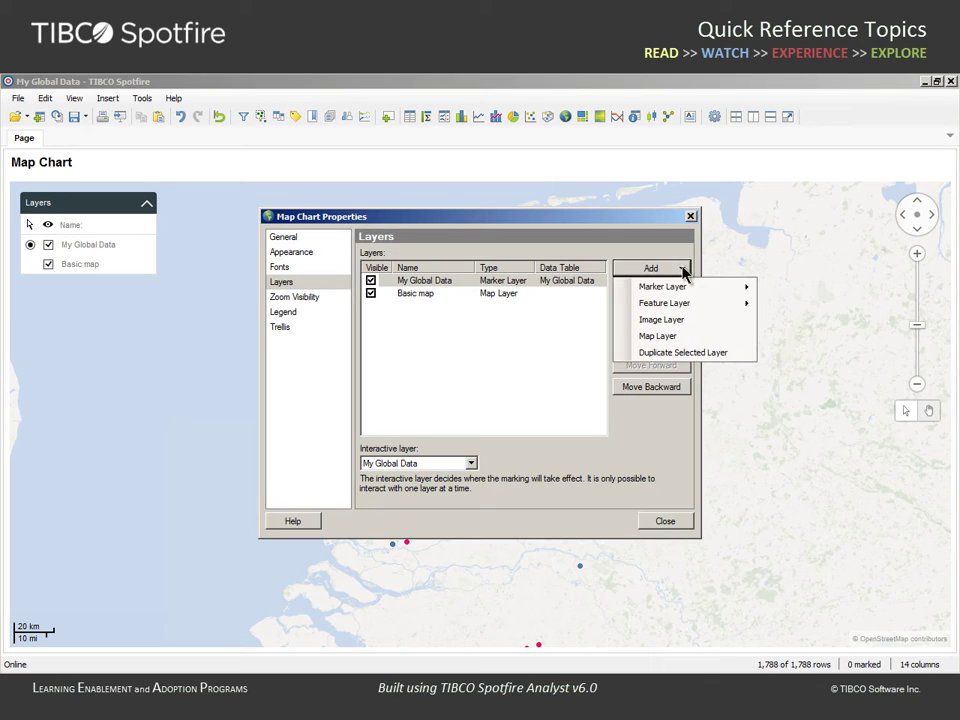
pyautogui.click(628, 342)
pyautogui.click(390, 312)
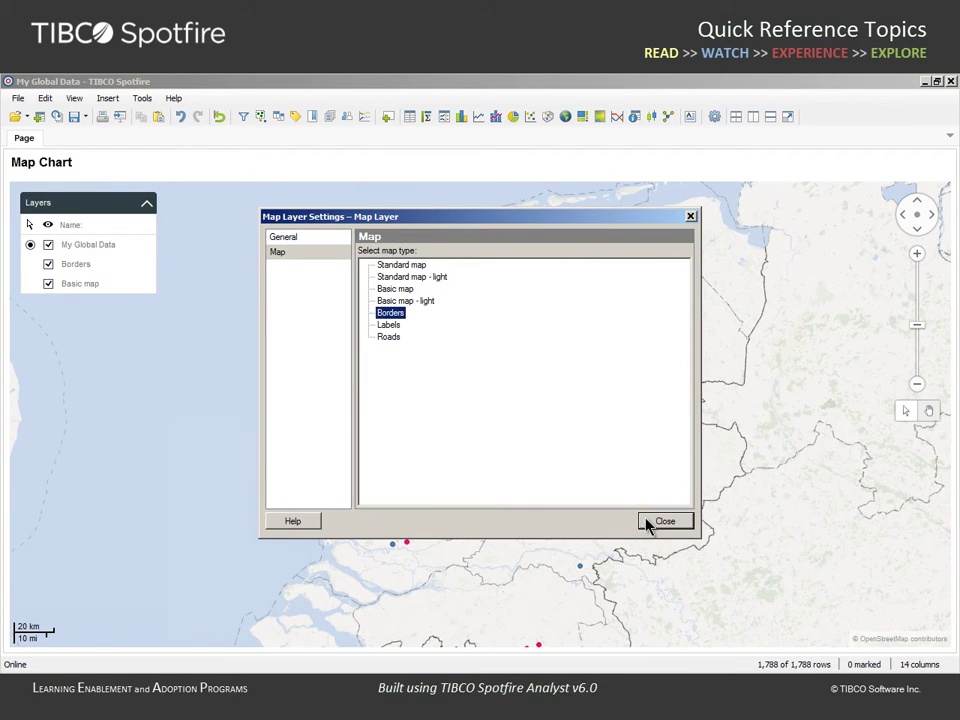
pyautogui.click(662, 521)
# Step: Add a Roads map layer
pyautogui.click(681, 268)
pyautogui.click(626, 337)
pyautogui.click(389, 337)
pyautogui.click(638, 520)
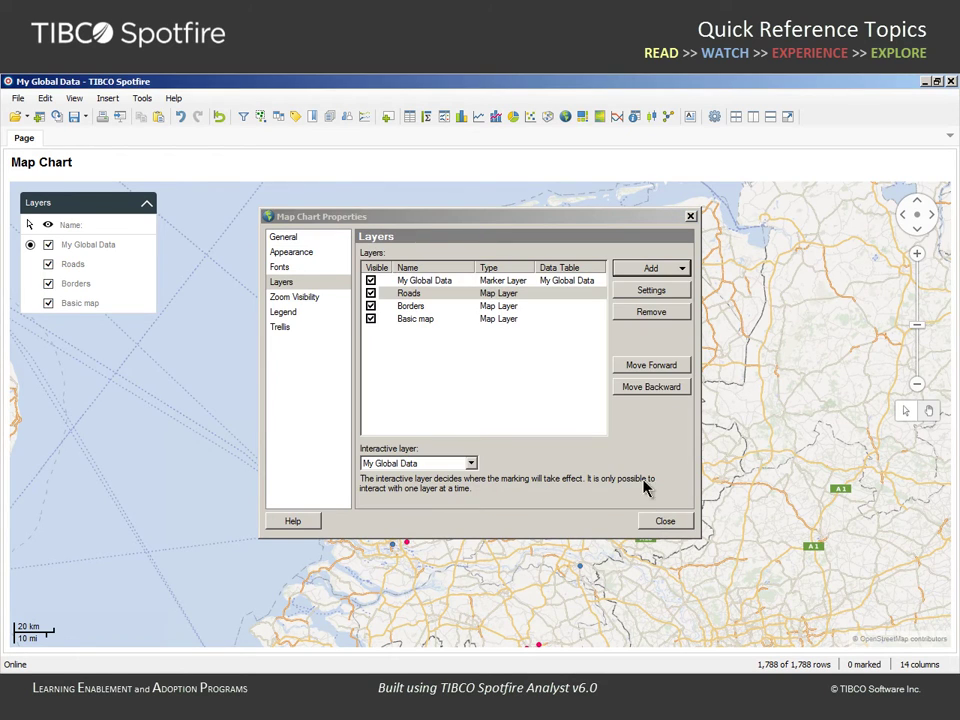
# Step: Add a Labels map layer
pyautogui.click(681, 268)
pyautogui.click(628, 339)
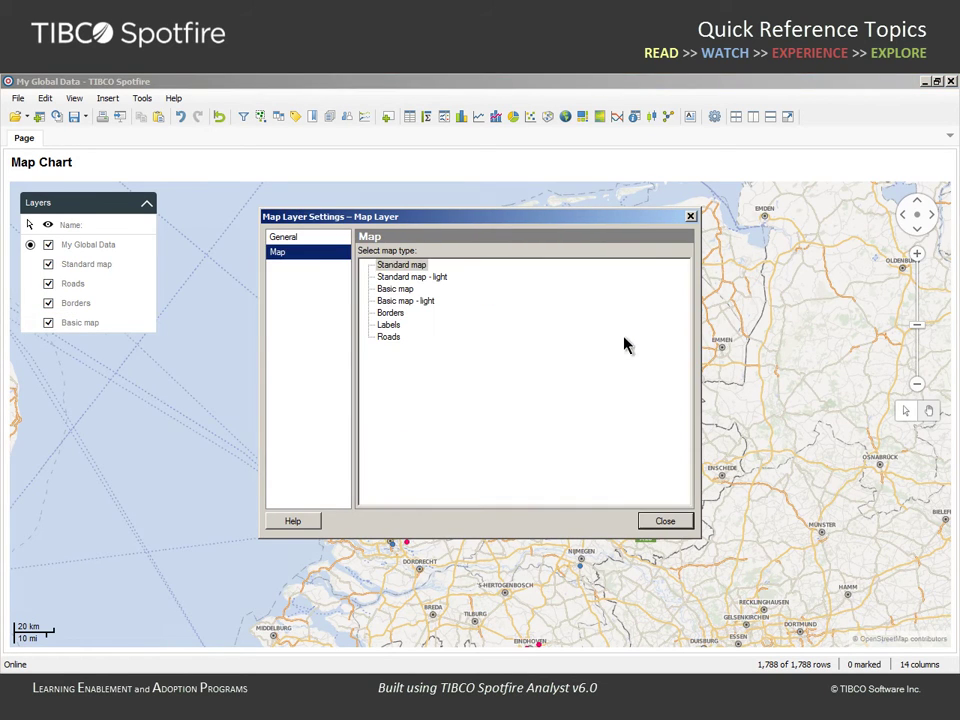
pyautogui.click(391, 325)
pyautogui.click(651, 524)
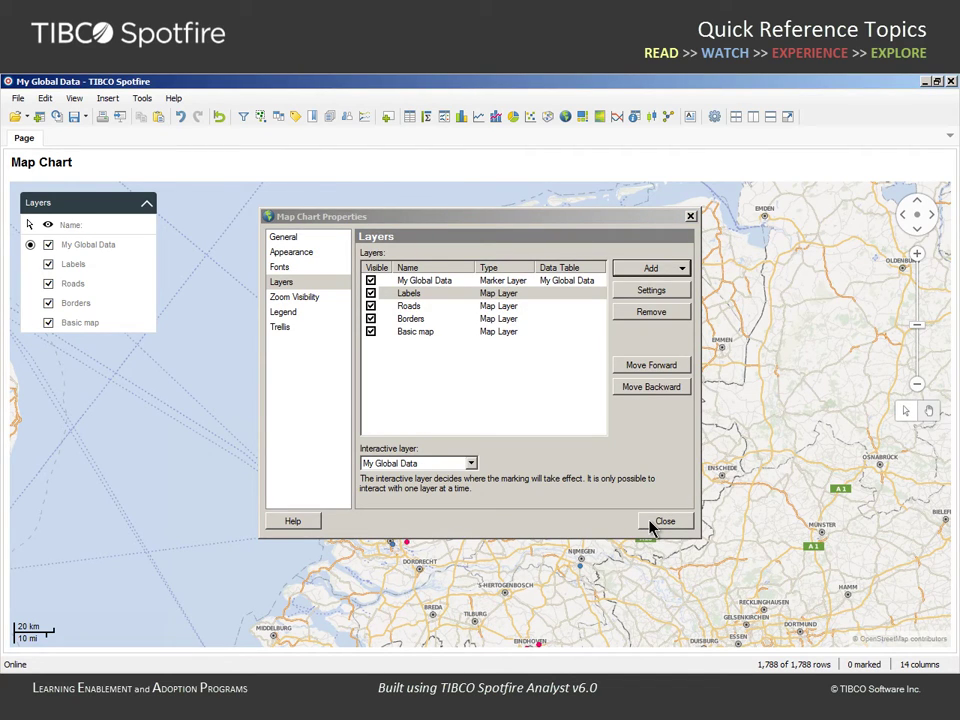
pyautogui.click(326, 300)
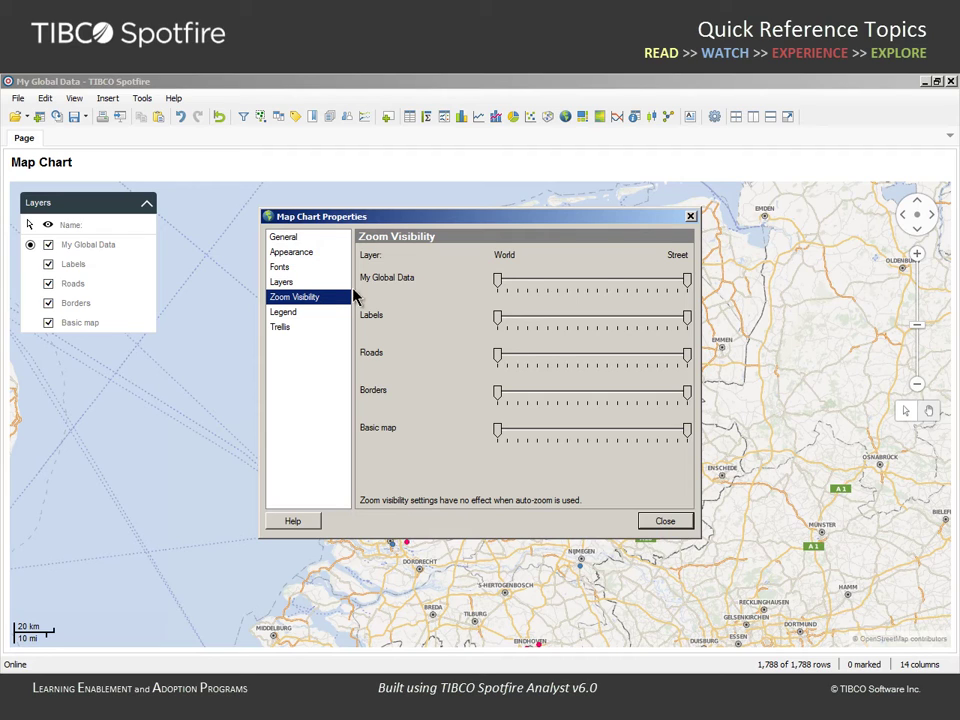
# Step: Narrow zoom ranges: markers, Labels and Borders hidden at widest zoom, Labels at closest, Roads only close in
pyautogui.click(499, 283)
pyautogui.moveTo(500, 286); pyautogui.dragTo(516, 284)
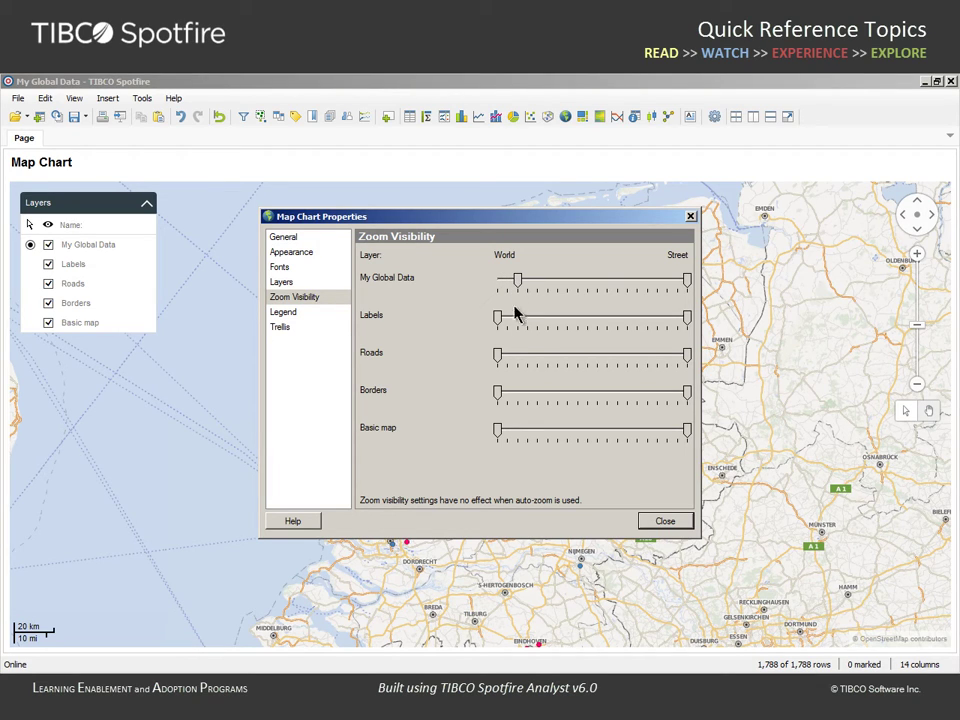
pyautogui.moveTo(500, 358); pyautogui.dragTo(508, 358)
pyautogui.moveTo(570, 362); pyautogui.dragTo(620, 362)
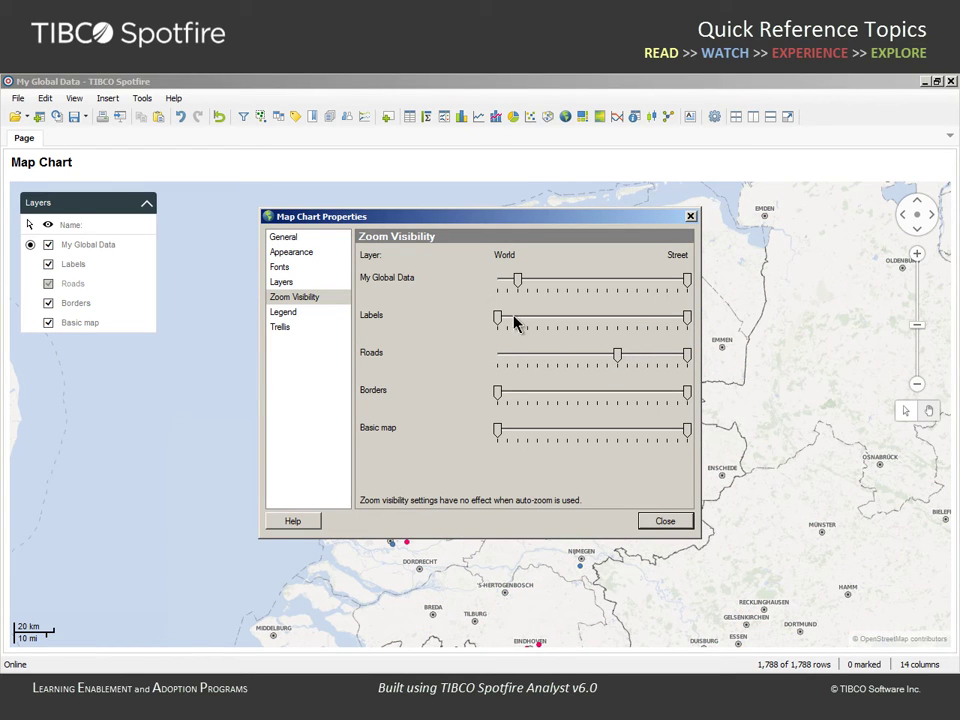
pyautogui.moveTo(499, 320); pyautogui.dragTo(508, 321)
pyautogui.moveTo(688, 321); pyautogui.dragTo(667, 321)
pyautogui.moveTo(499, 394); pyautogui.dragTo(517, 398)
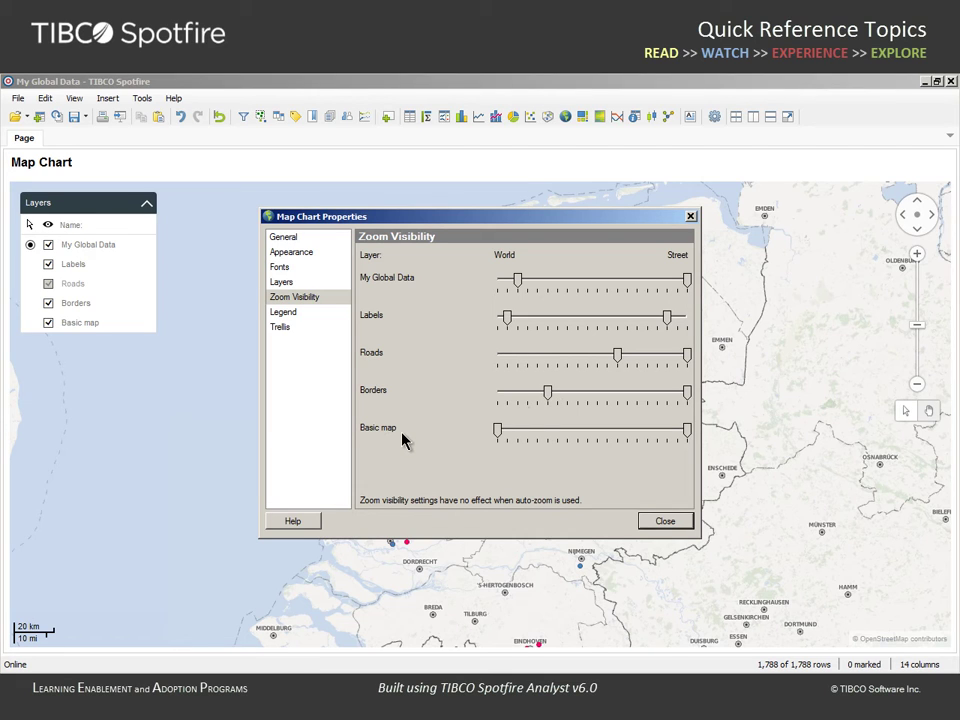
pyautogui.click(647, 522)
# Step: Zoom in three levels, centre on Amsterdam, and zoom to the 2 km scale
pyautogui.click(918, 256)
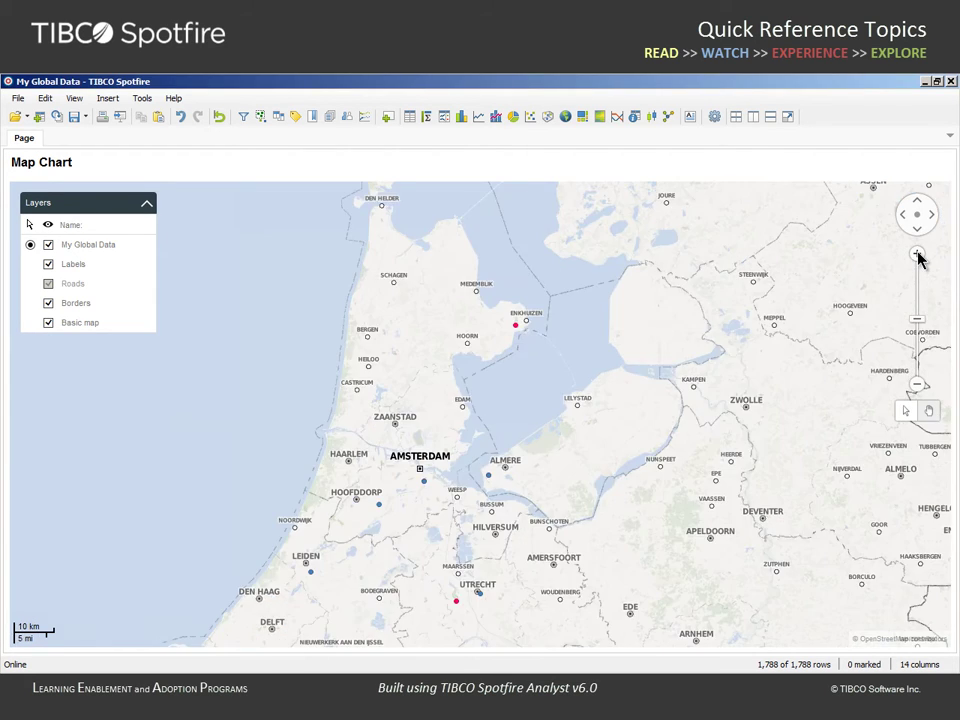
pyautogui.click(918, 256)
pyautogui.click(918, 256)
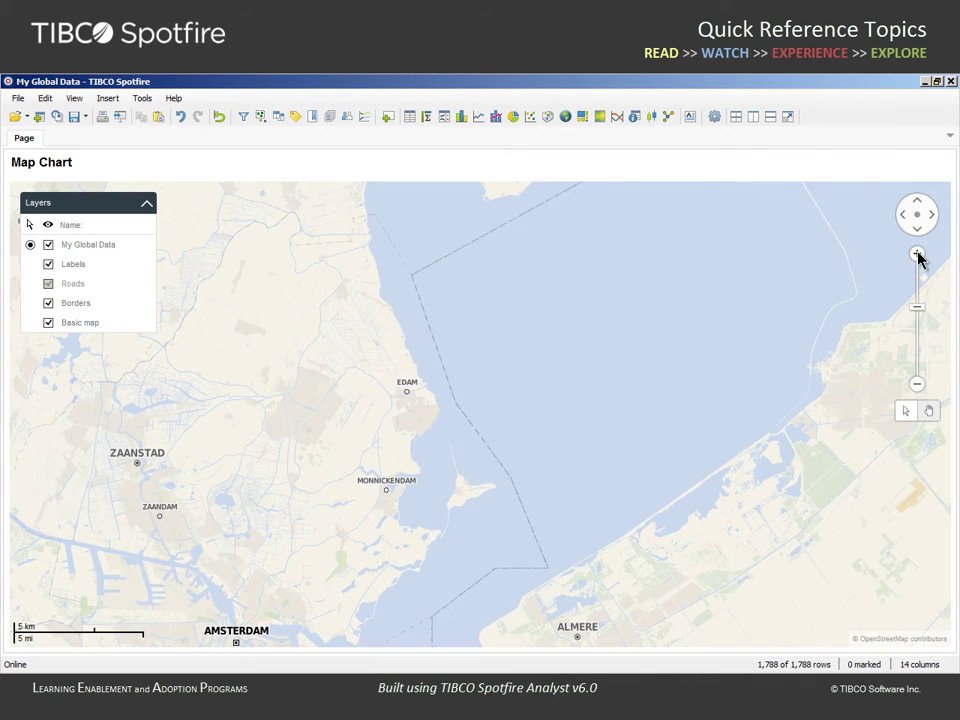
pyautogui.moveTo(311, 615); pyautogui.dragTo(516, 410)
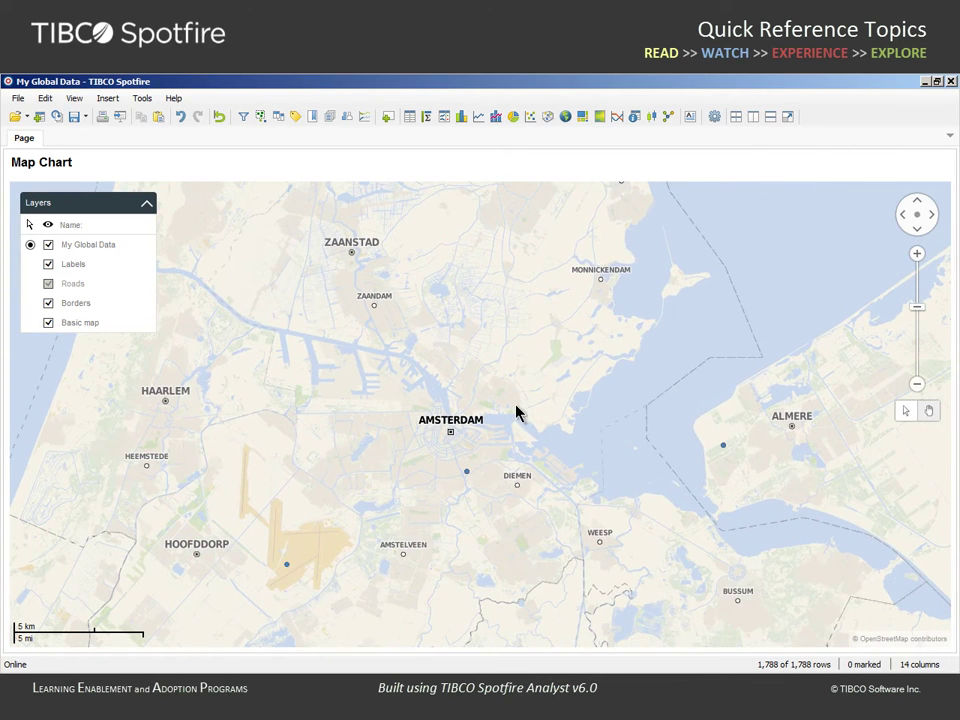
pyautogui.click(918, 256)
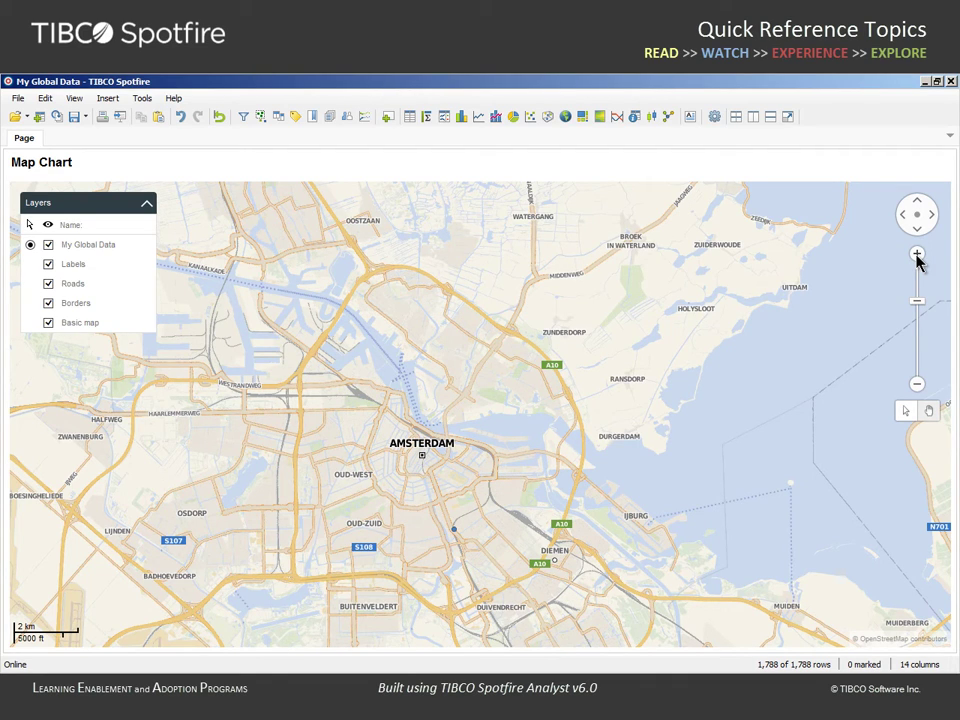
# Step: Hide the Roads layer, zoom to the 500 m scale, then show Roads again
pyautogui.click(49, 285)
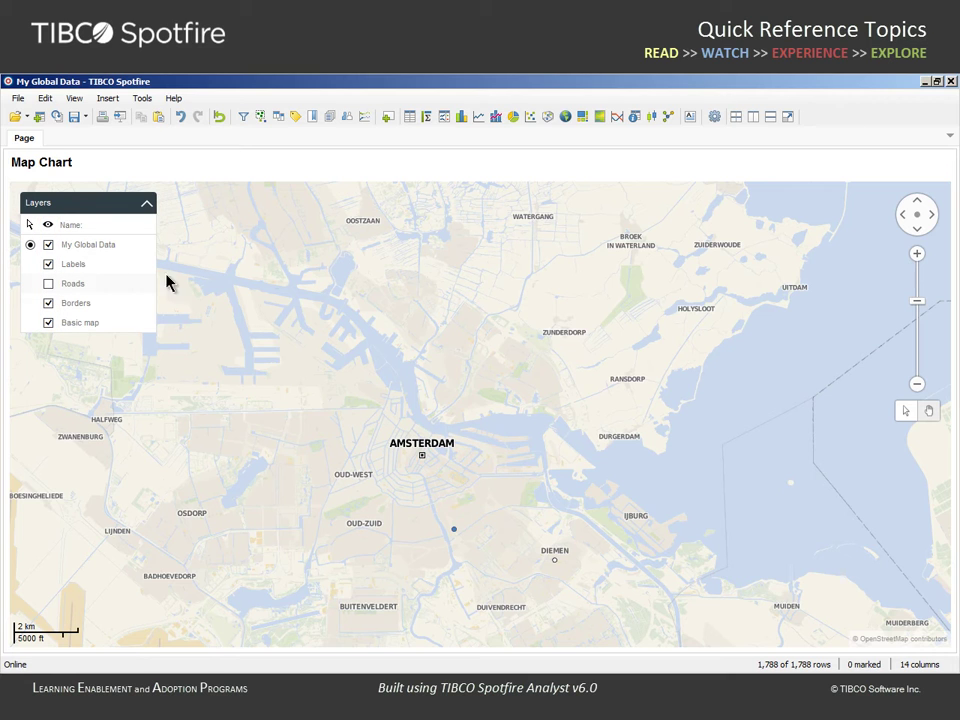
pyautogui.click(918, 256)
pyautogui.click(918, 256)
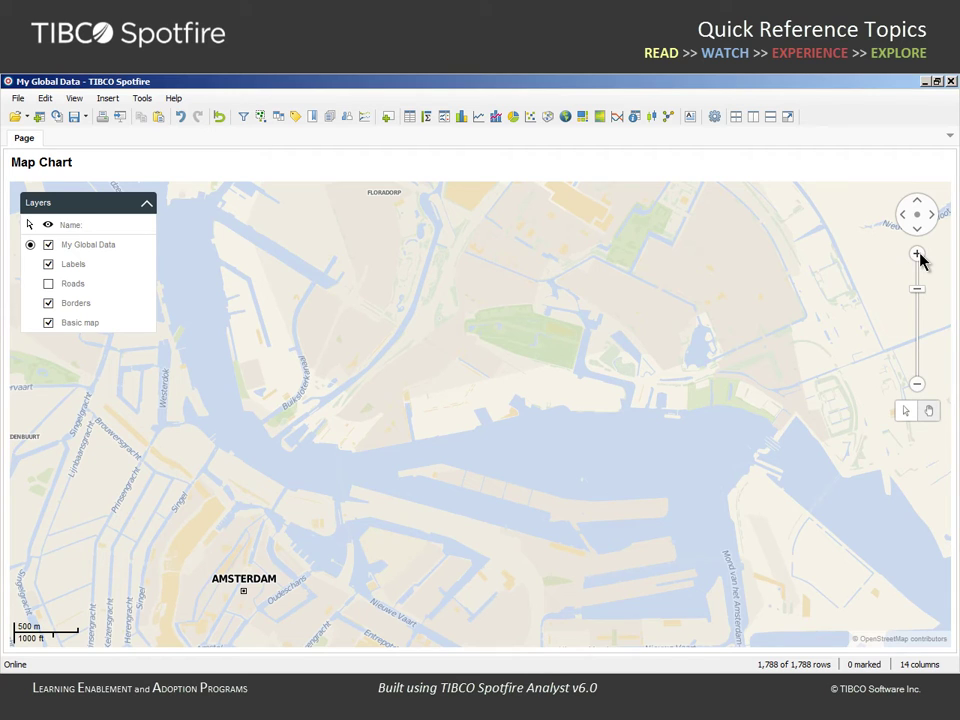
pyautogui.click(48, 284)
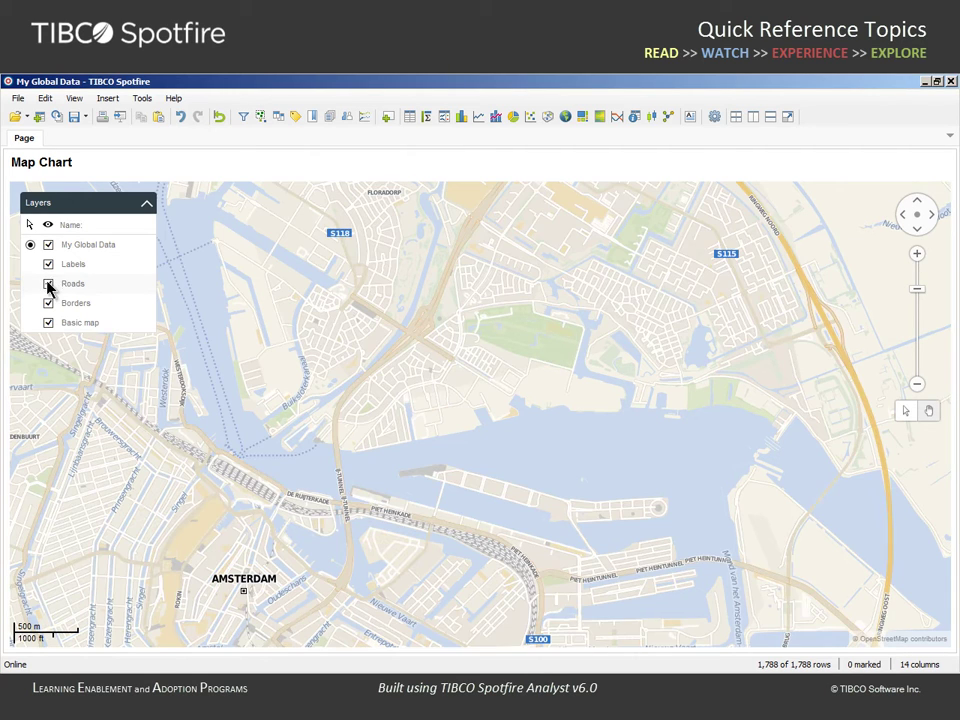
# Step: In Properties > Layers, add a World > World Cities marker layer
pyautogui.click(913, 161)
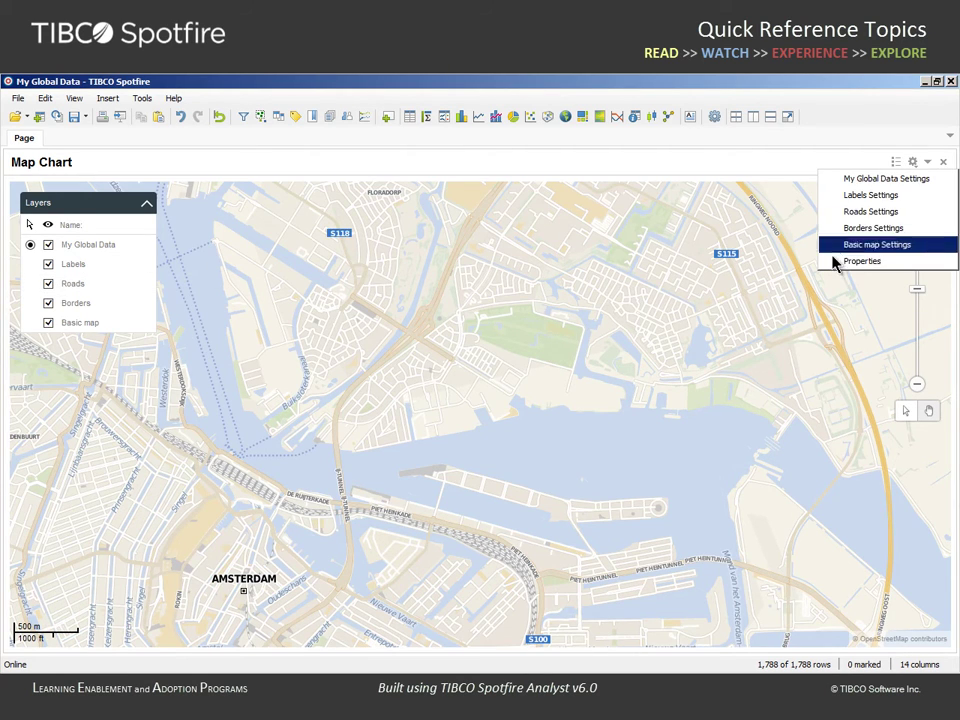
pyautogui.click(828, 261)
pyautogui.click(288, 283)
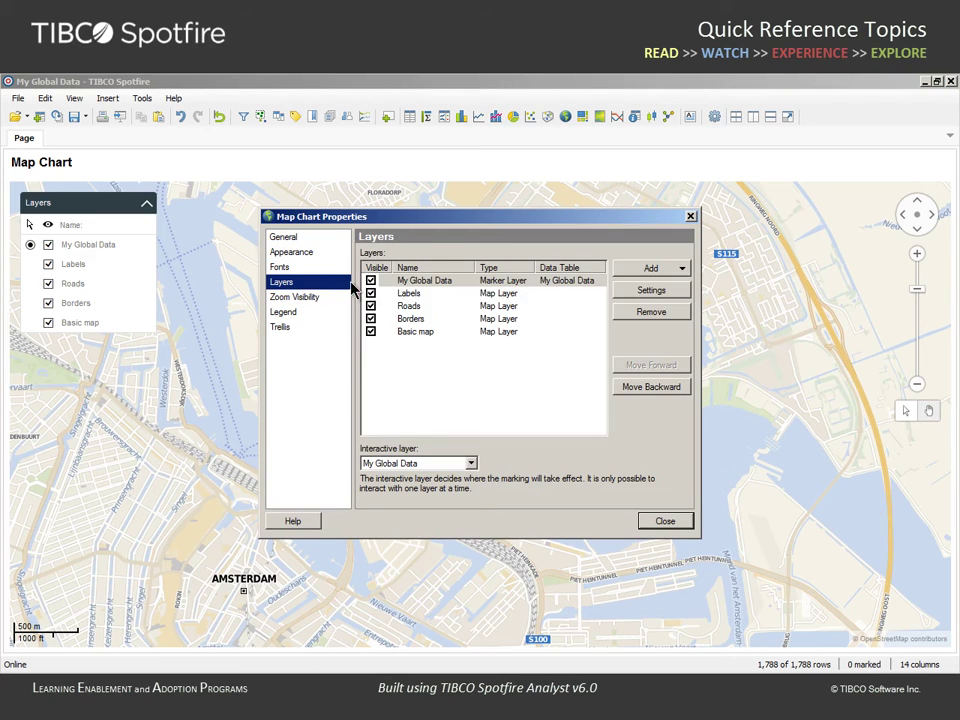
pyautogui.click(682, 272)
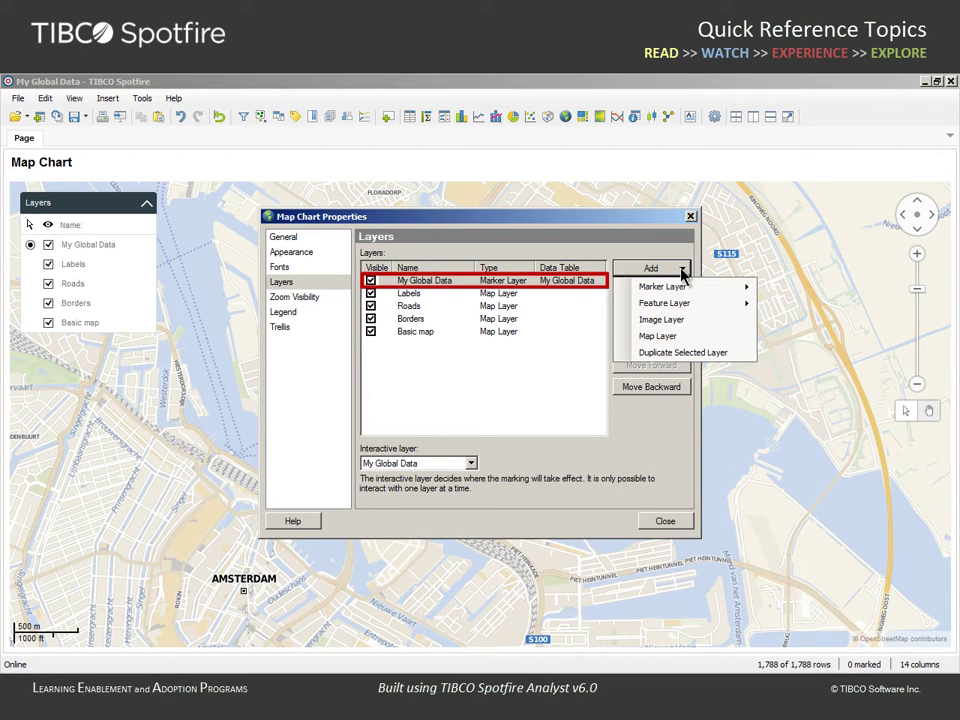
pyautogui.moveTo(697, 292)
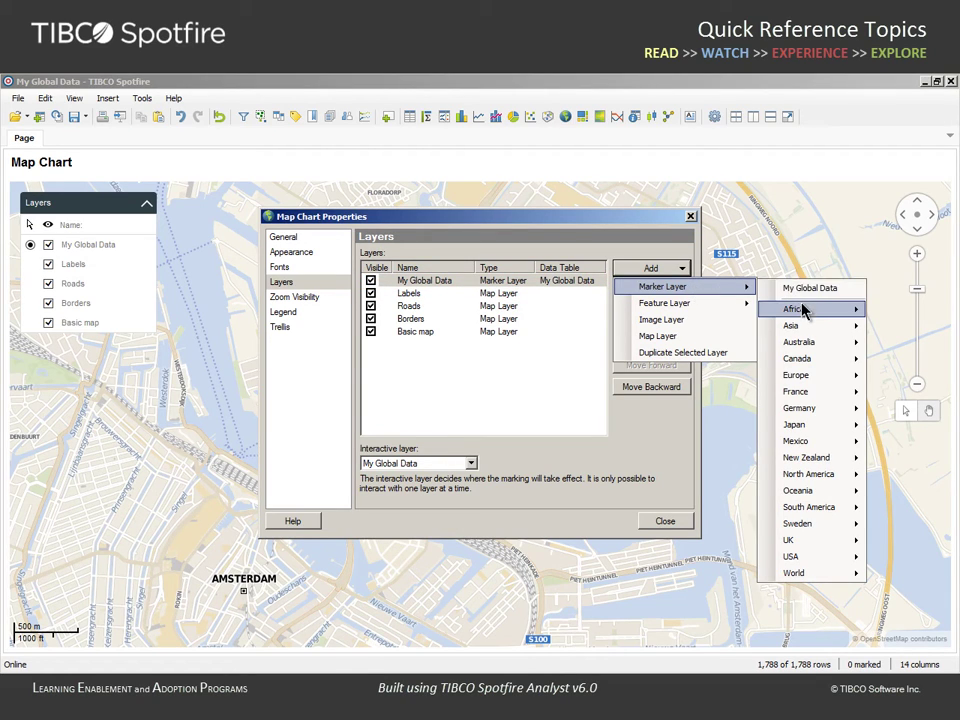
pyautogui.moveTo(805, 314)
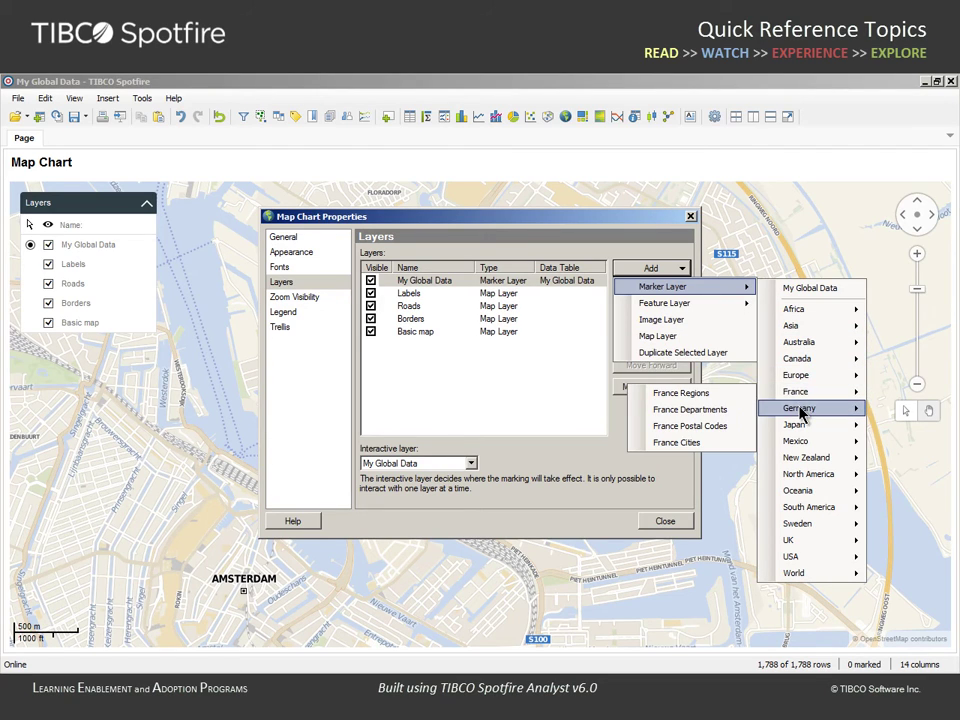
pyautogui.moveTo(800, 430)
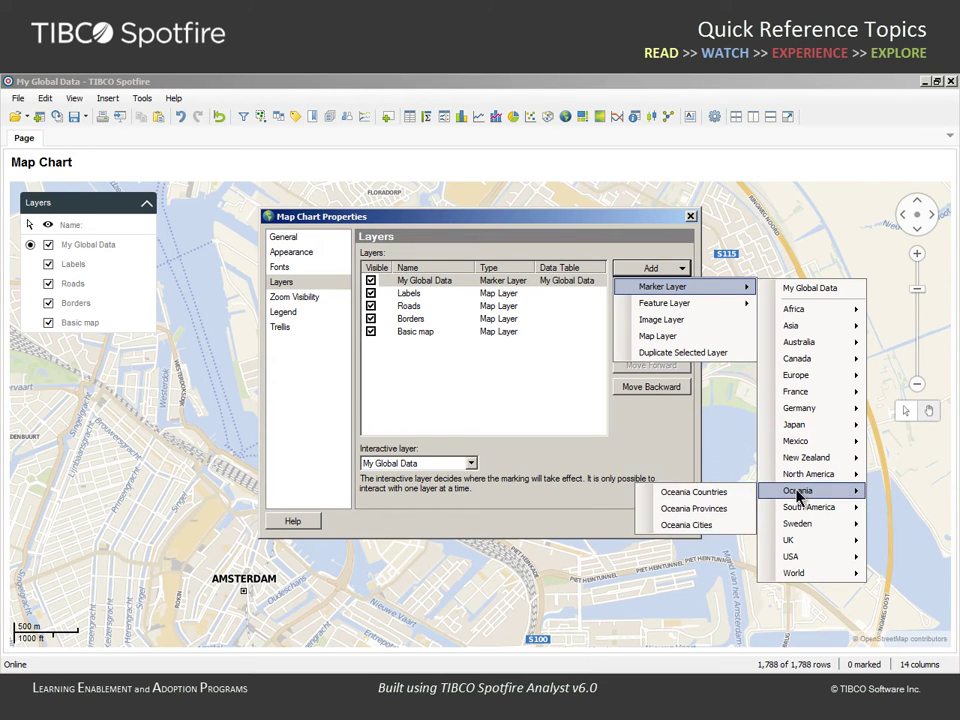
pyautogui.moveTo(795, 508)
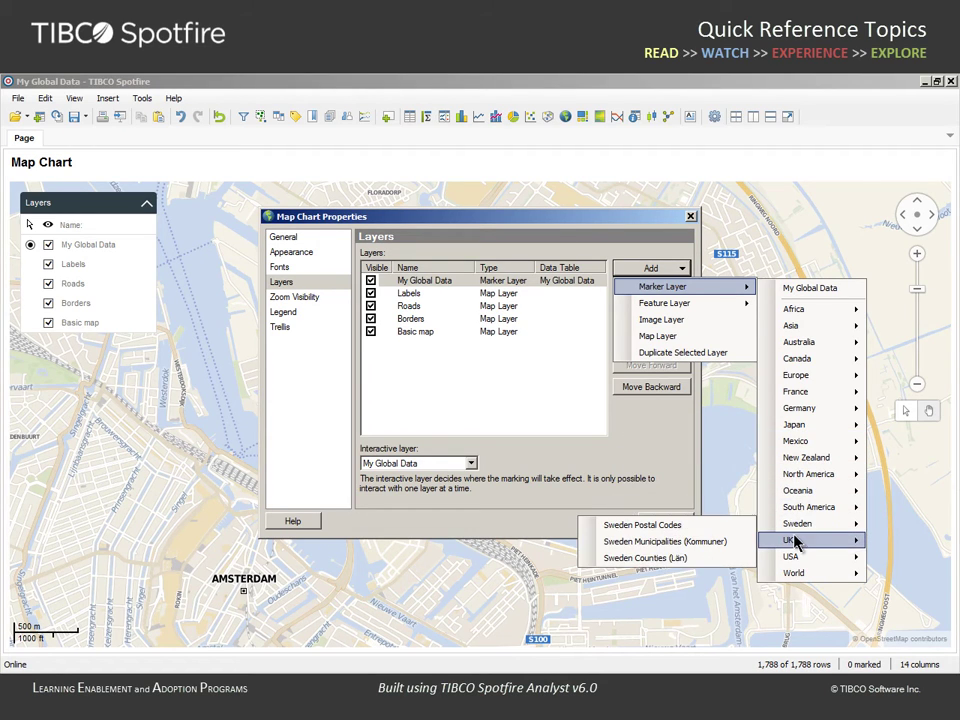
pyautogui.moveTo(797, 573)
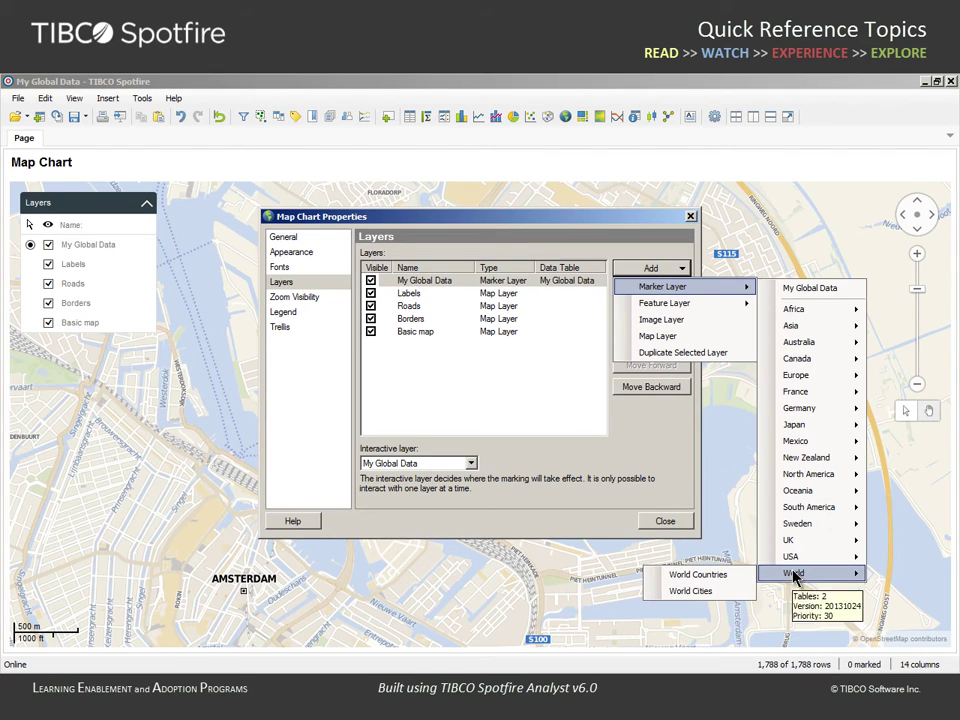
pyautogui.click(654, 597)
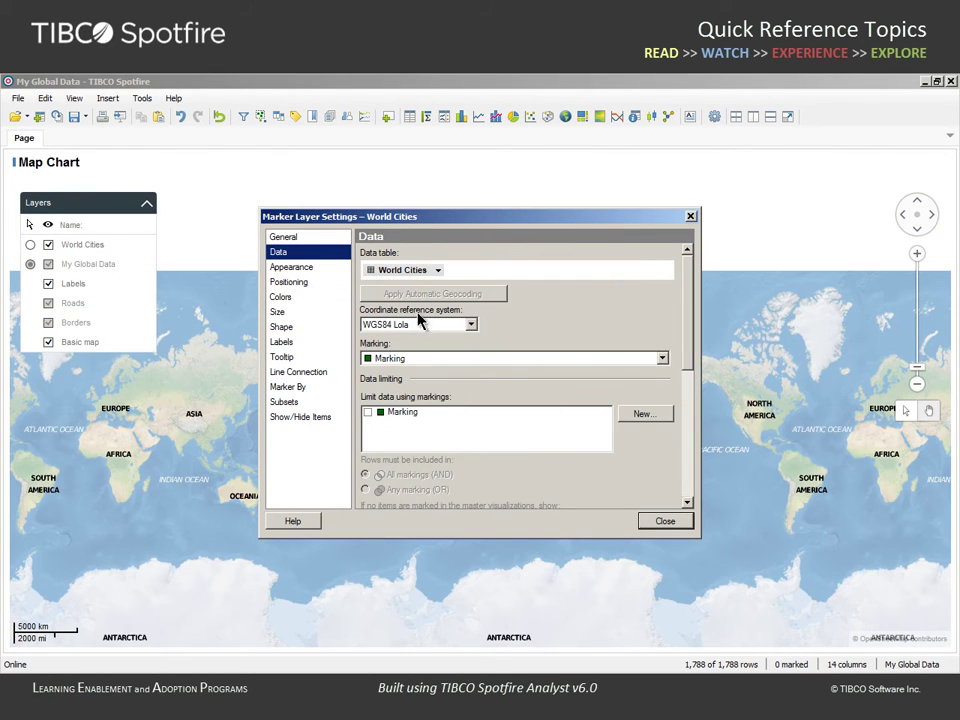
# Step: Make the World Cities markers black, stop sizing them by XMin, and shrink the marker size
pyautogui.click(283, 297)
pyautogui.click(372, 331)
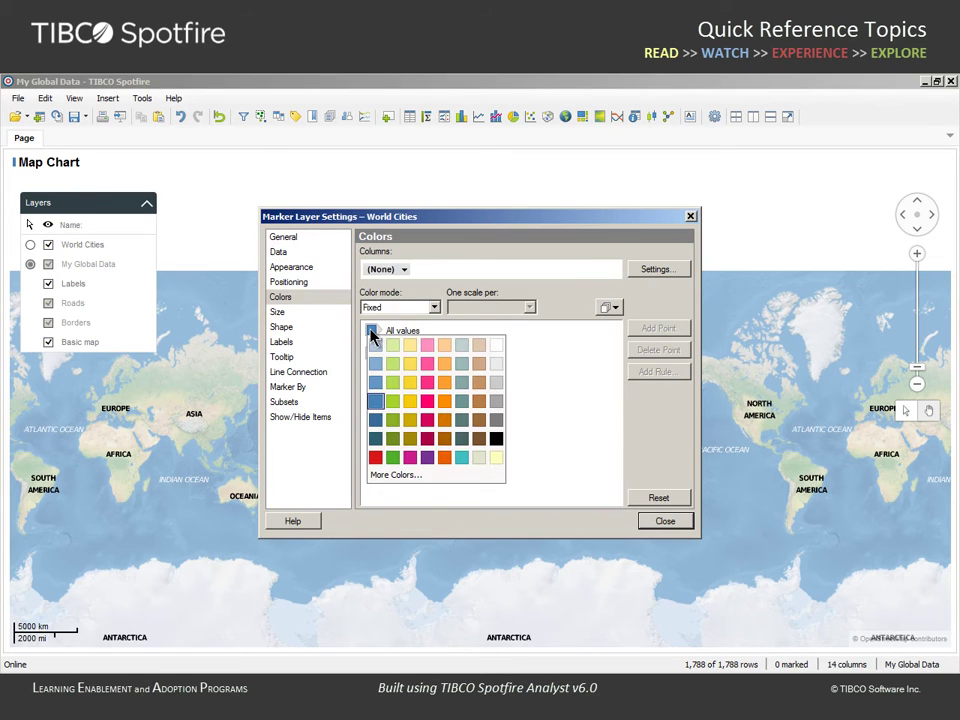
pyautogui.click(496, 438)
pyautogui.click(283, 314)
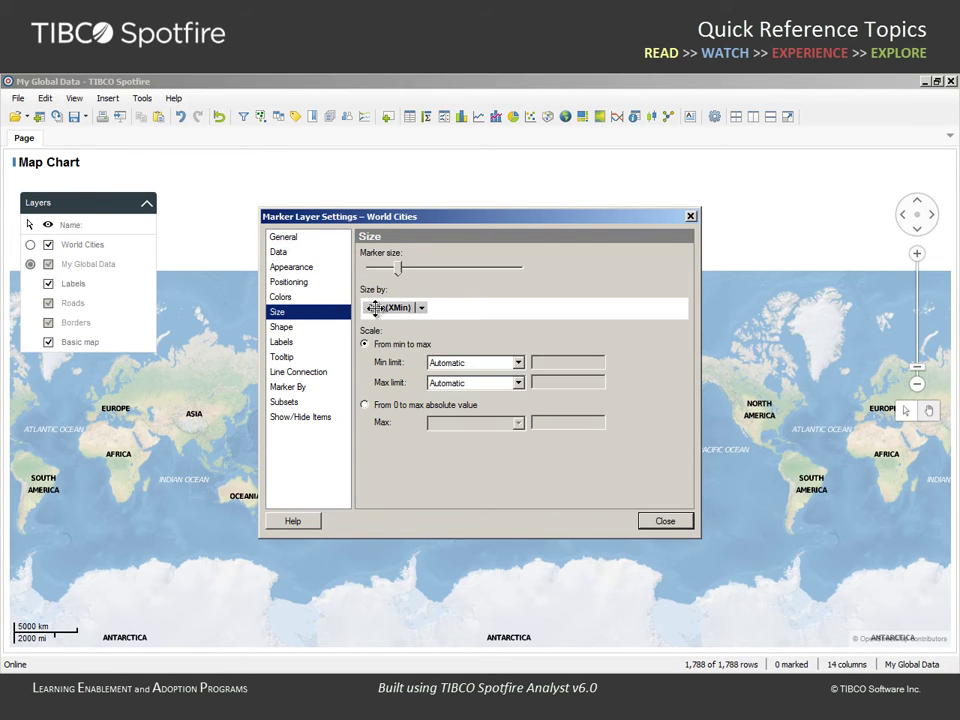
pyautogui.click(422, 308)
pyautogui.click(445, 585)
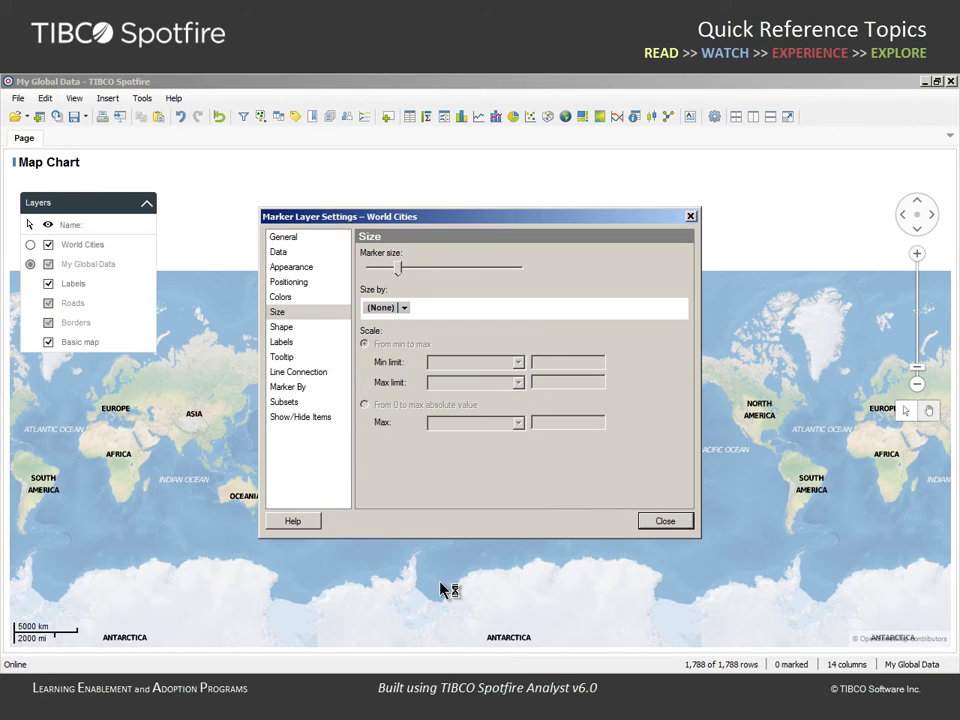
pyautogui.moveTo(399, 268); pyautogui.dragTo(386, 274)
# Step: Give the World Cities markers a hollow circle shape and close both dialogs
pyautogui.click(284, 327)
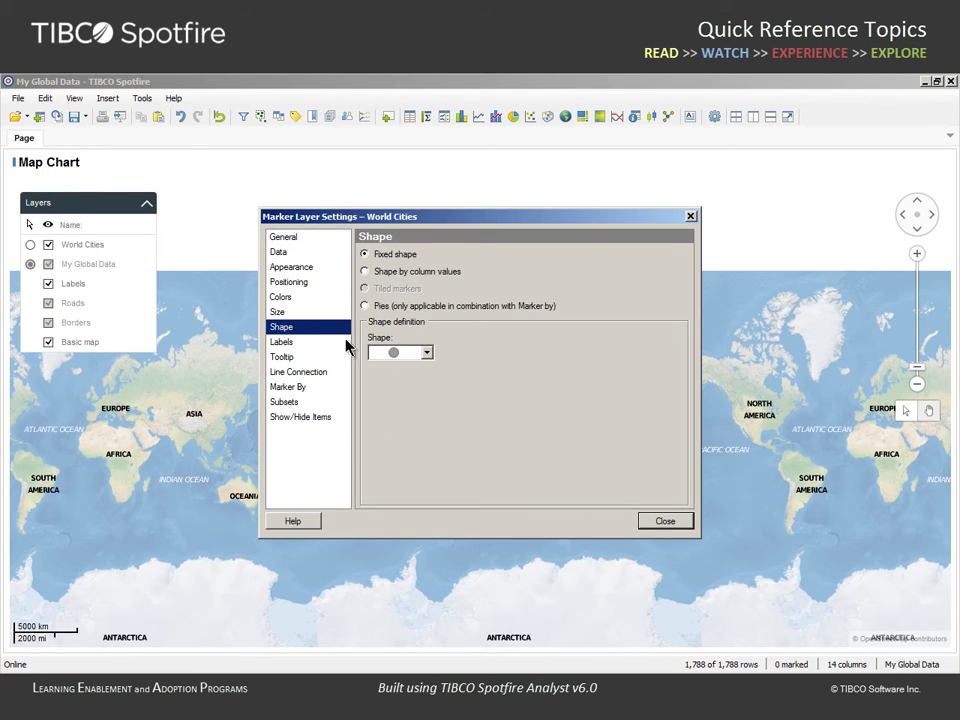
pyautogui.click(426, 352)
pyautogui.click(463, 410)
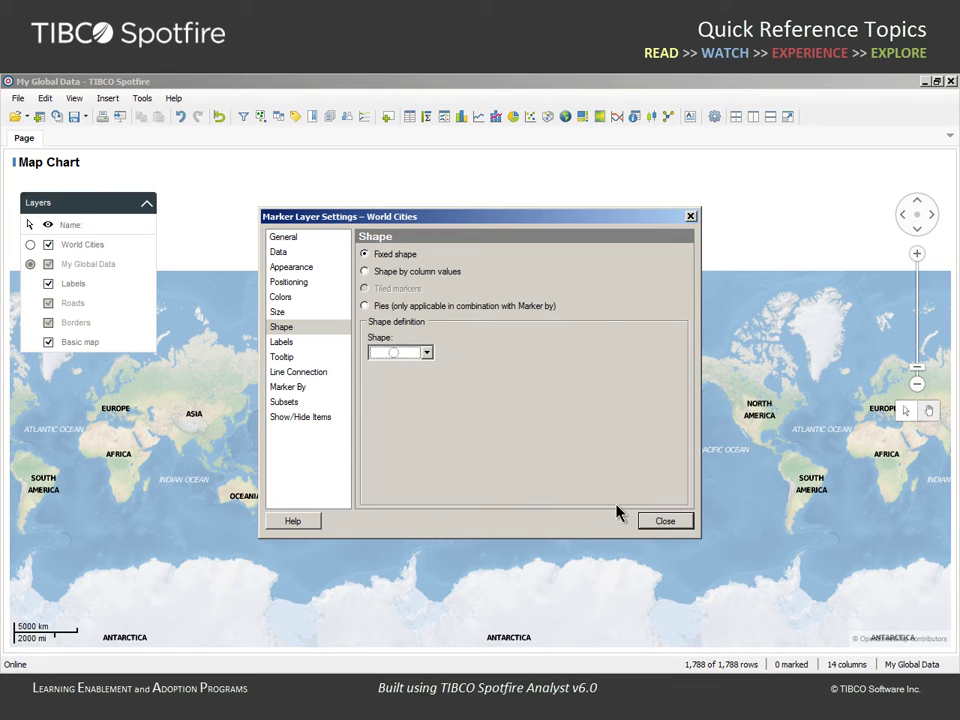
pyautogui.click(649, 522)
pyautogui.click(649, 522)
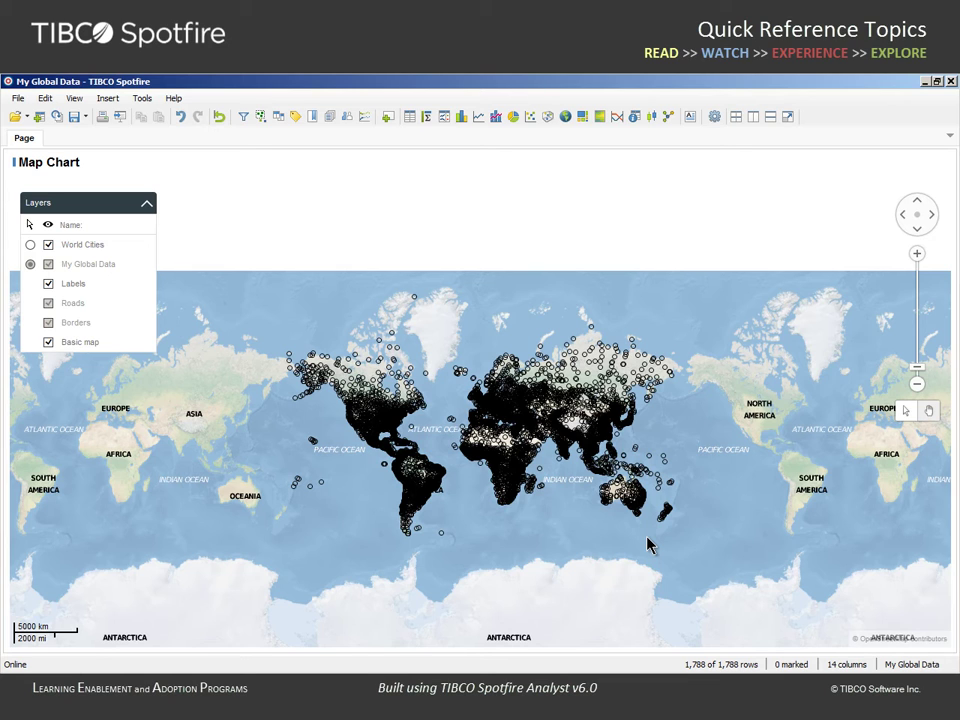
# Step: Zoom the map in three levels and pan east and south to India
pyautogui.click(917, 254)
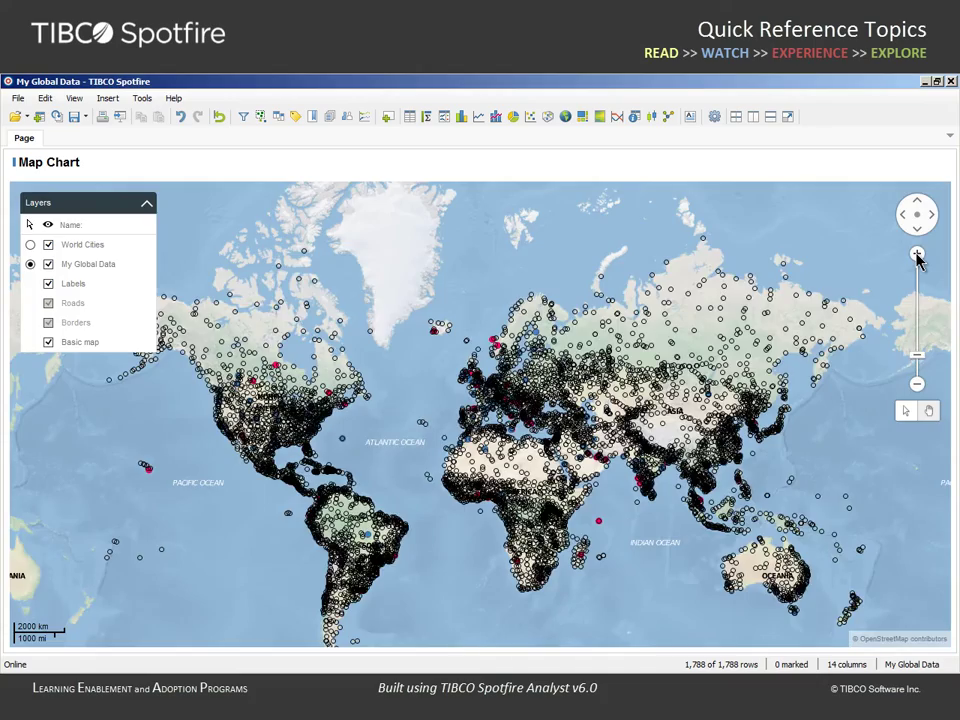
pyautogui.click(917, 254)
pyautogui.click(917, 254)
pyautogui.click(934, 214)
pyautogui.click(934, 214)
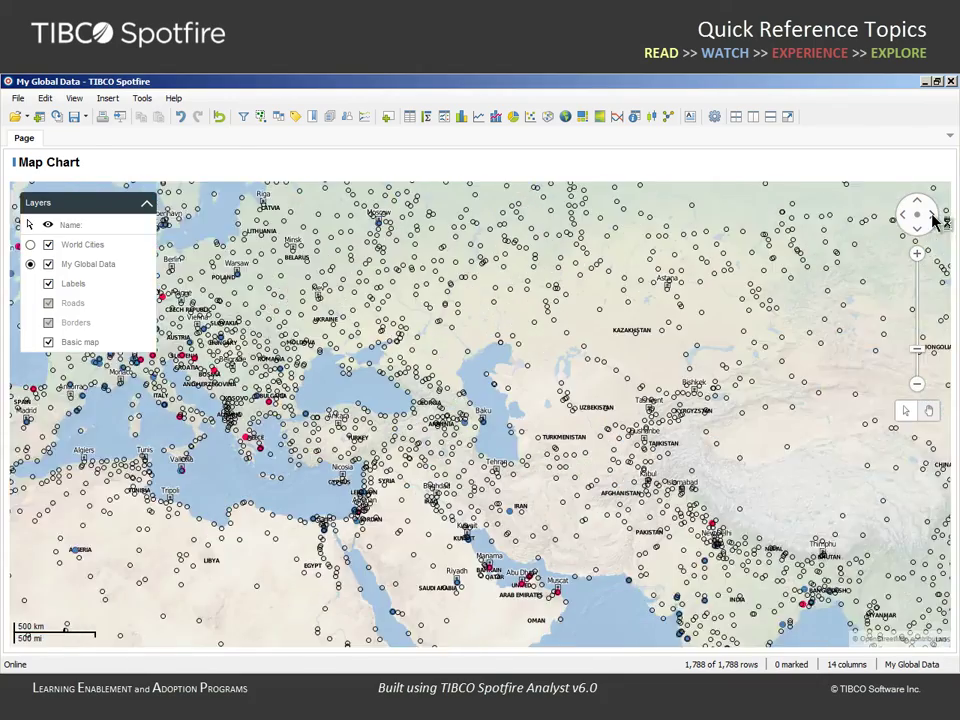
pyautogui.click(934, 214)
pyautogui.click(918, 231)
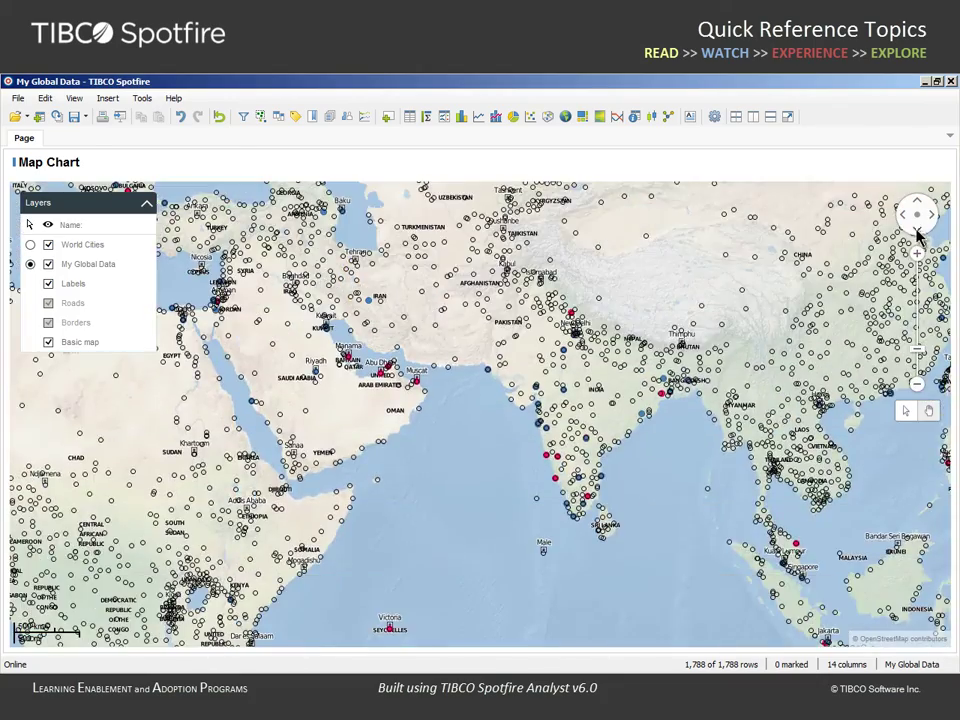
# Step: Dock Details-on-Demand below the map and mark the points near Cochin, Madurai and Trivandrum
pyautogui.click(262, 117)
pyautogui.moveTo(830, 186); pyautogui.dragTo(585, 641)
pyautogui.click(917, 254)
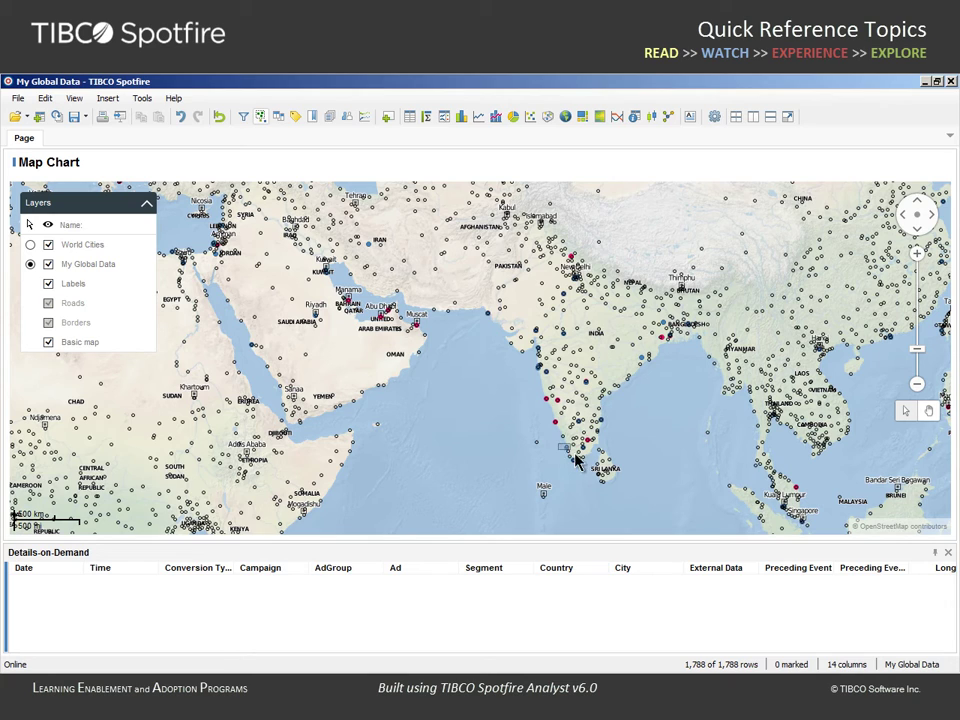
pyautogui.moveTo(557, 443); pyautogui.dragTo(590, 470)
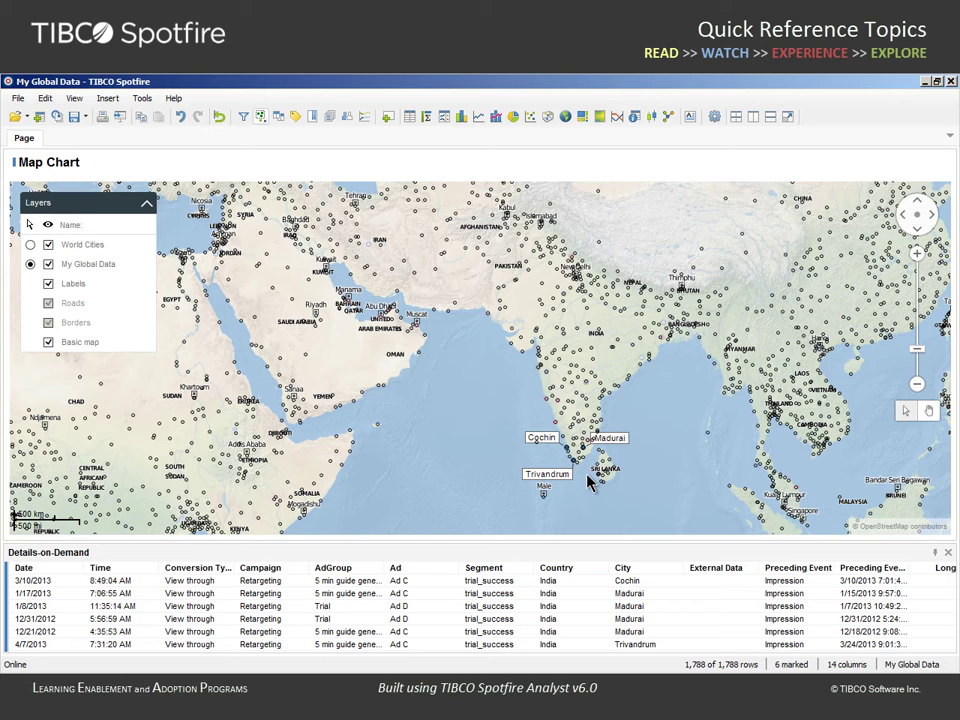
# Step: Mark southern India's World Cities, close Details-on-Demand, and open Map Chart Properties from the gear menu
pyautogui.click(30, 245)
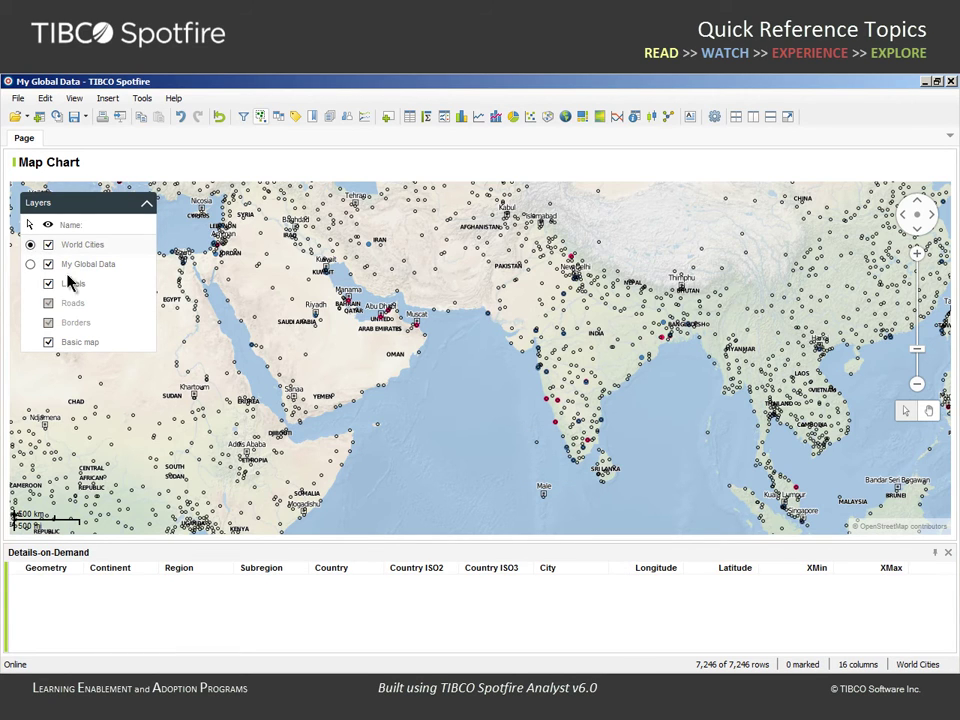
pyautogui.moveTo(596, 476); pyautogui.dragTo(560, 436)
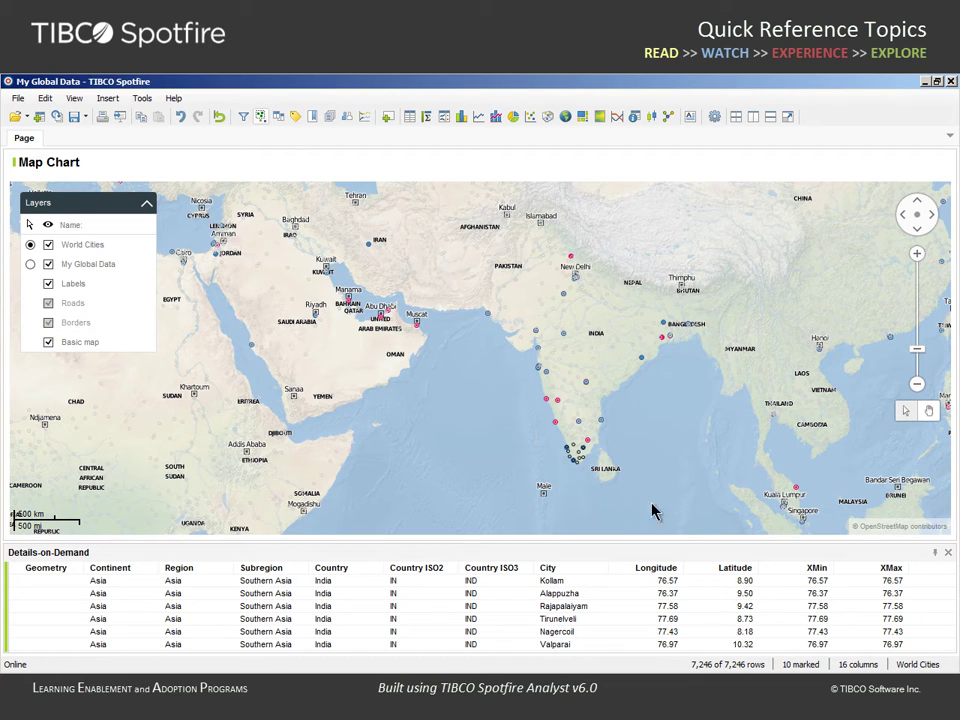
pyautogui.click(948, 553)
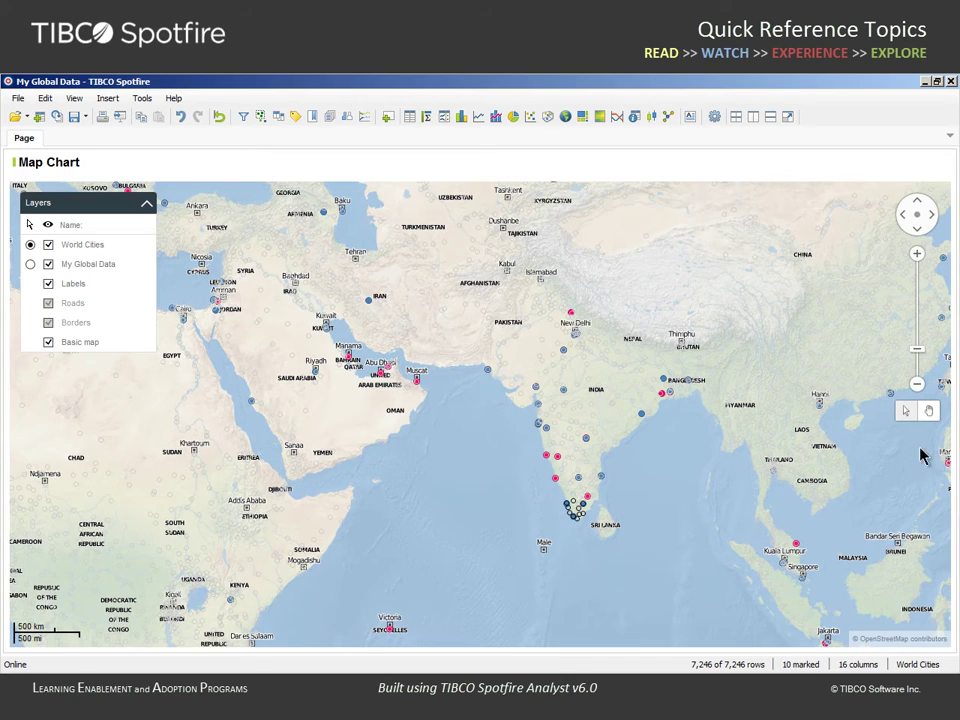
pyautogui.click(913, 163)
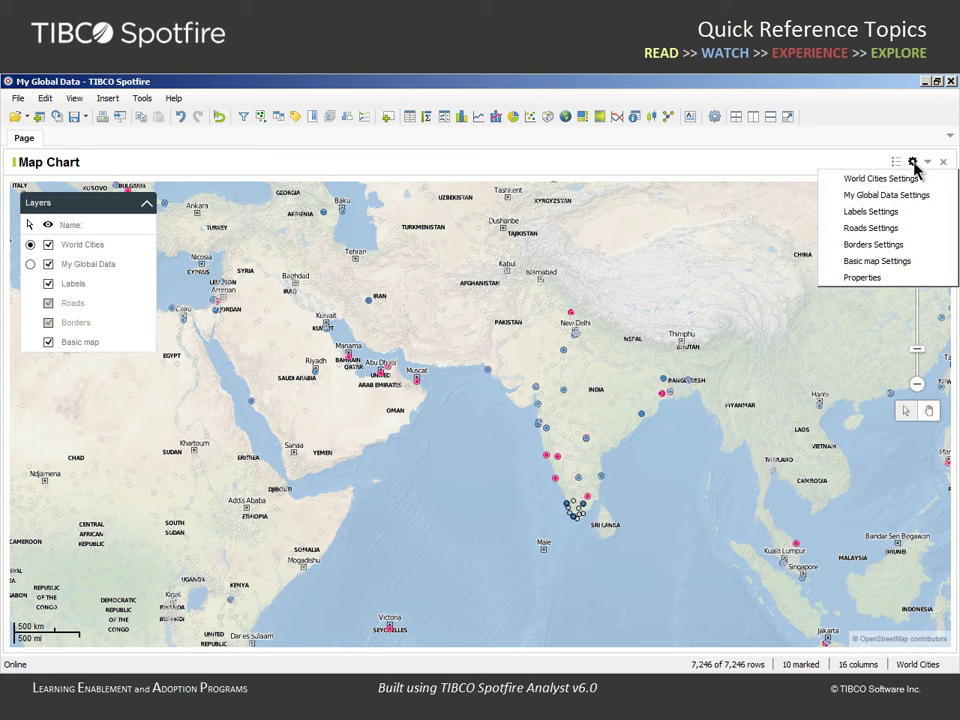
pyautogui.click(832, 278)
# Step: Add a USA > USA States feature layer on the Layers page
pyautogui.click(288, 282)
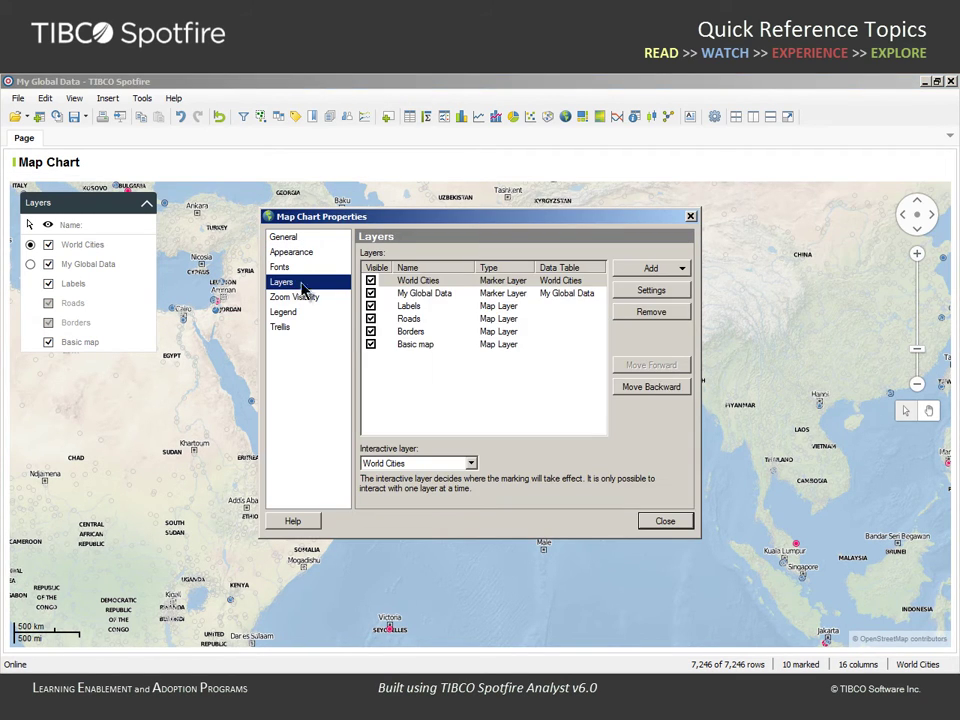
pyautogui.click(681, 269)
pyautogui.moveTo(684, 308)
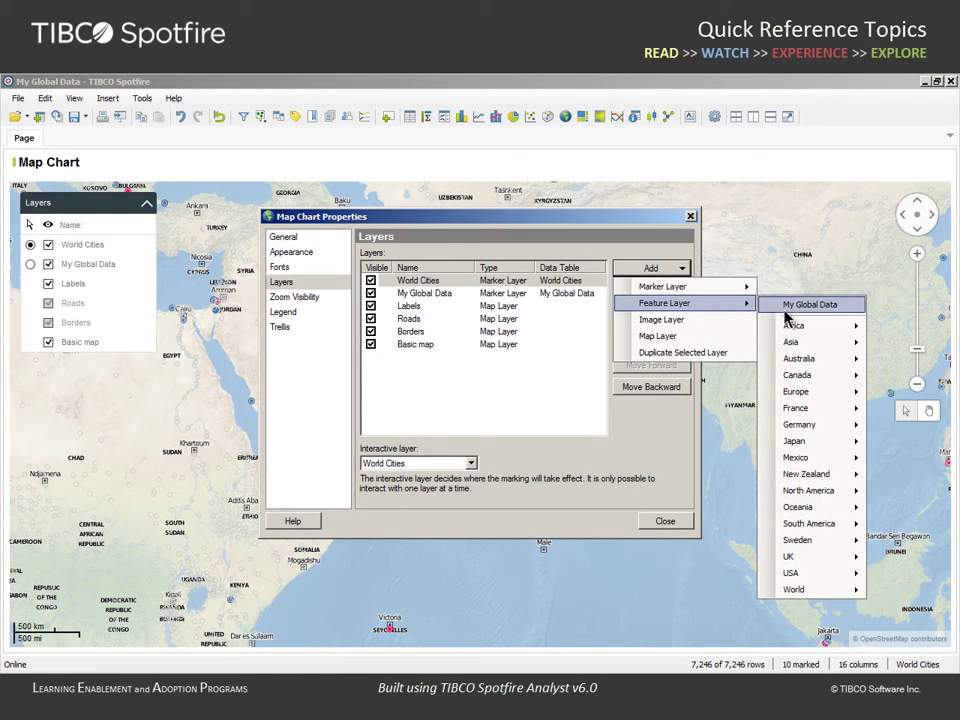
pyautogui.moveTo(776, 578)
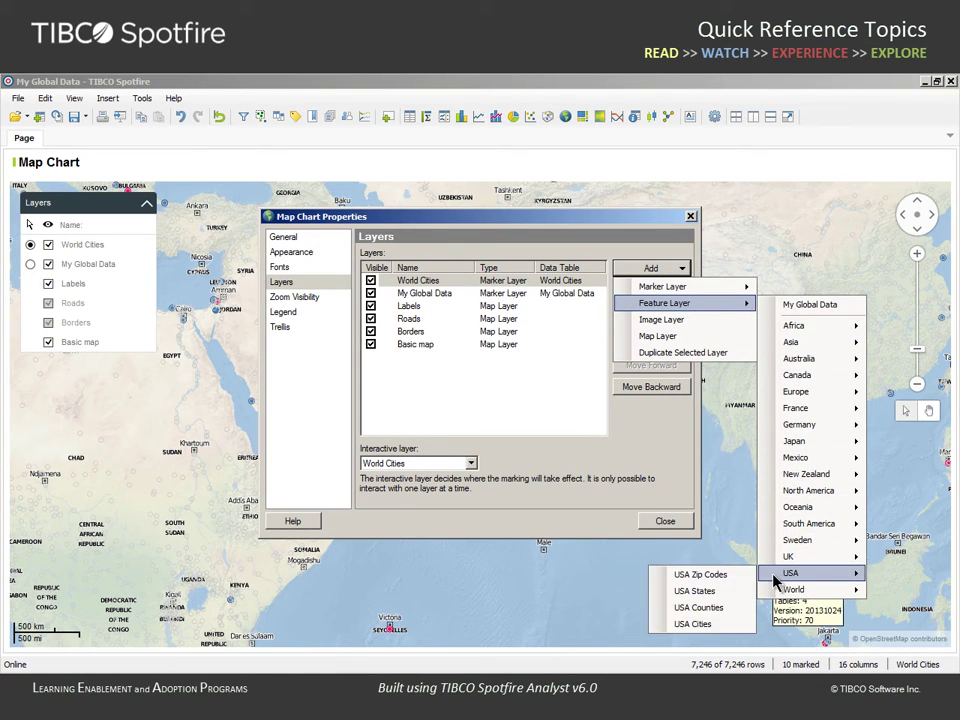
pyautogui.click(718, 598)
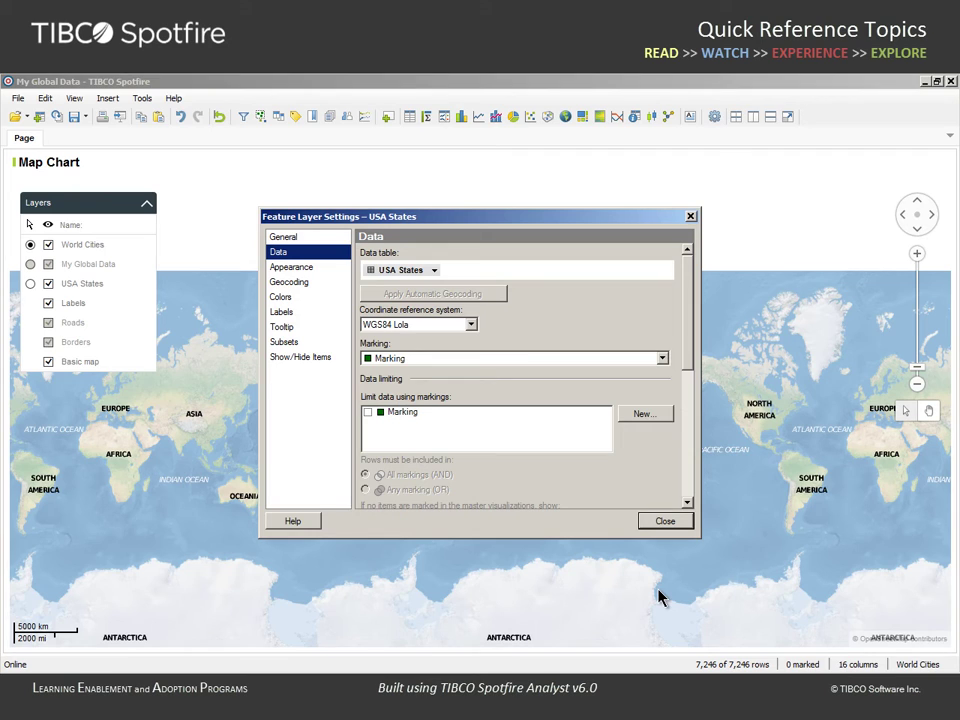
# Step: Make the USA States layer about a third transparent and colour it by State
pyautogui.click(285, 270)
pyautogui.moveTo(365, 405); pyautogui.dragTo(511, 408)
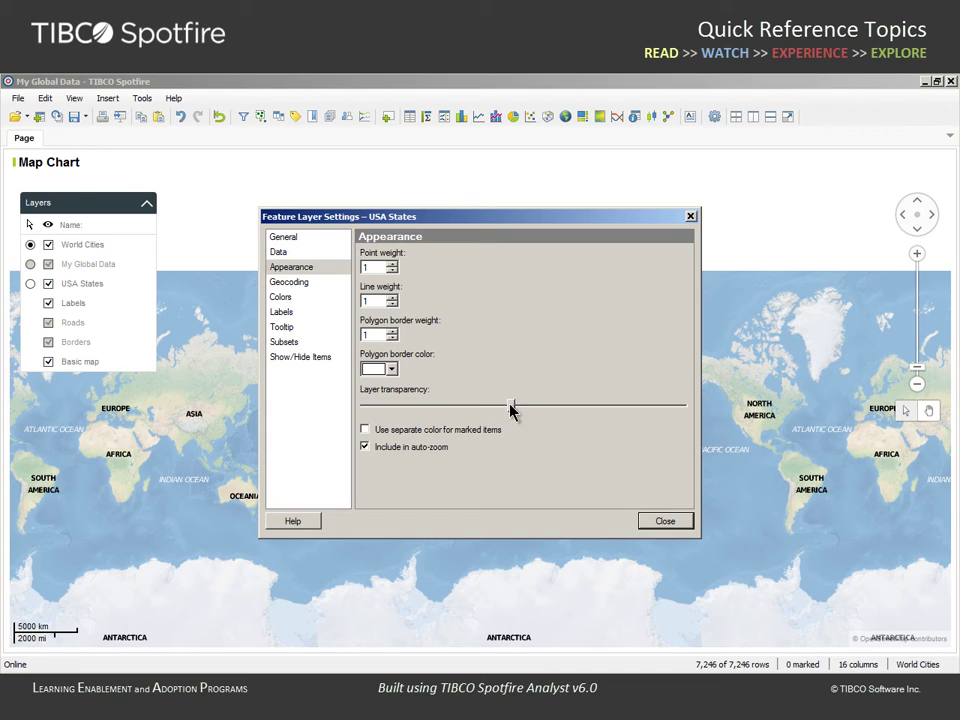
pyautogui.click(281, 297)
pyautogui.click(403, 270)
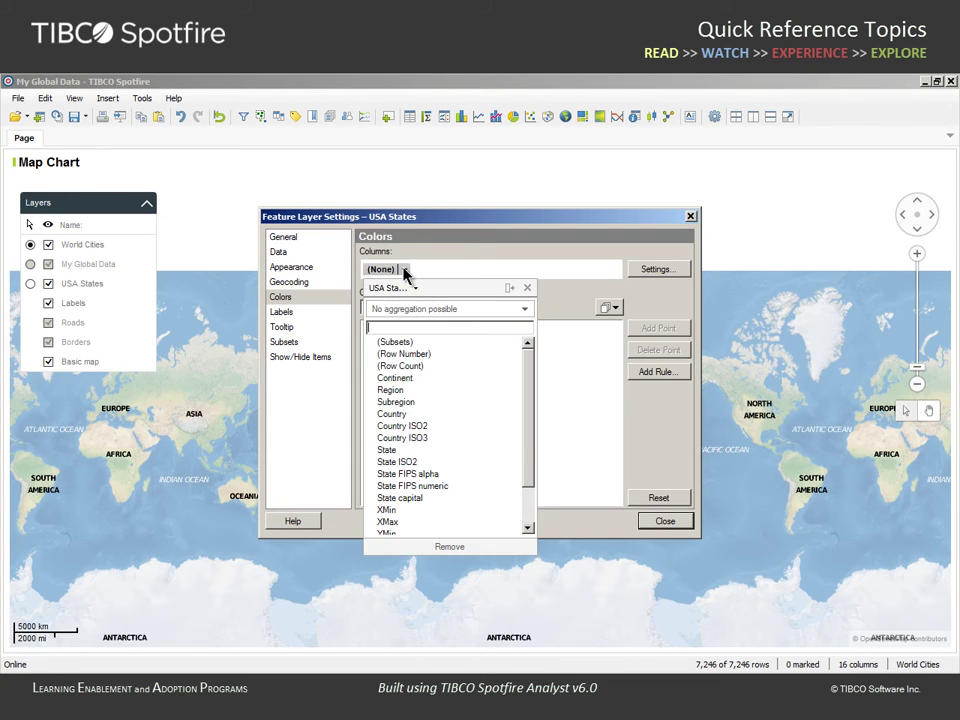
pyautogui.click(388, 450)
pyautogui.click(527, 288)
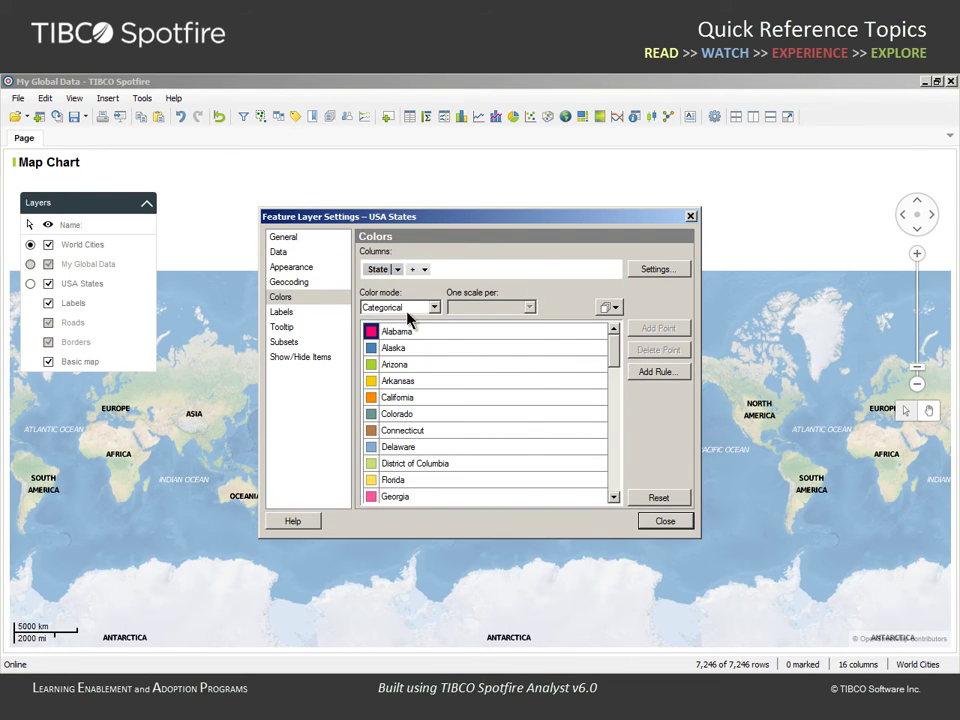
pyautogui.click(662, 522)
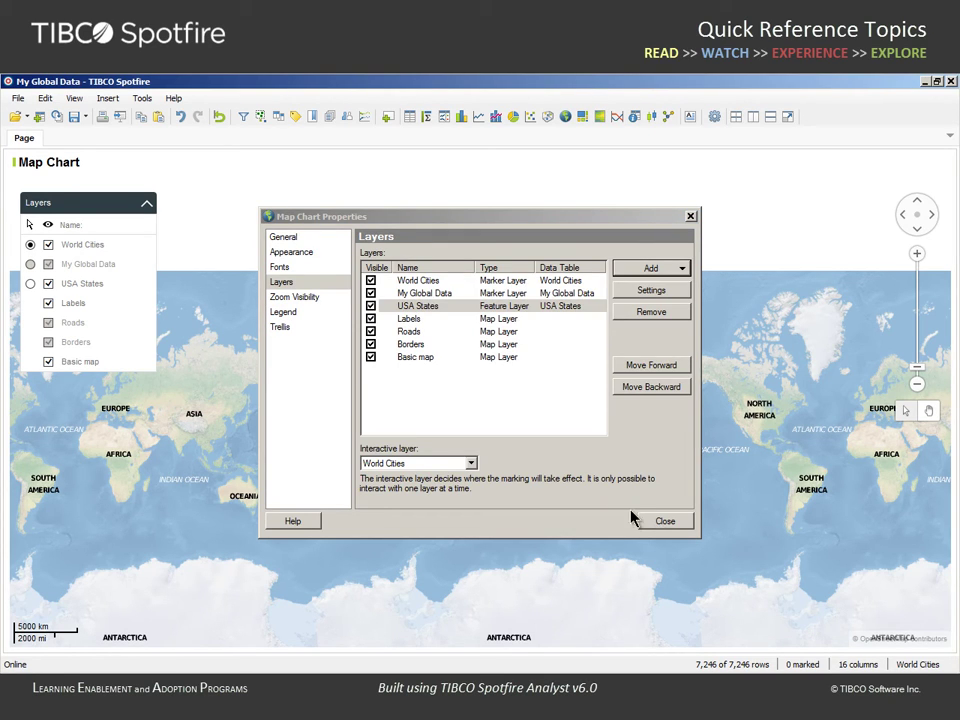
# Step: Raise the minimum zoom of USA States and World Cities so both hide at world level
pyautogui.click(292, 298)
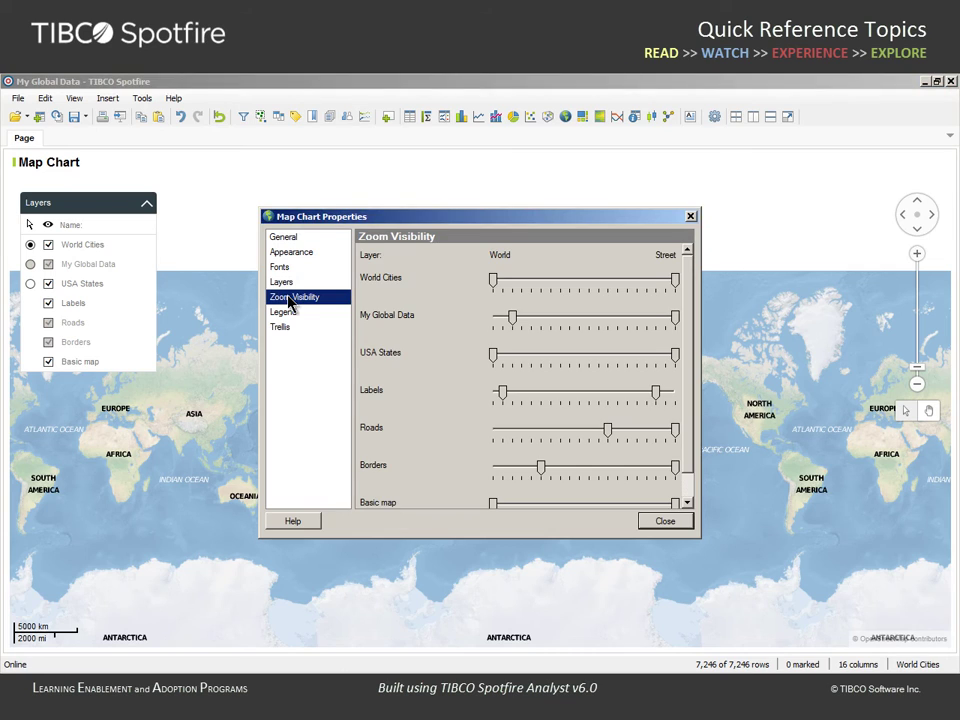
pyautogui.moveTo(497, 364); pyautogui.dragTo(521, 369)
pyautogui.moveTo(496, 283); pyautogui.dragTo(543, 287)
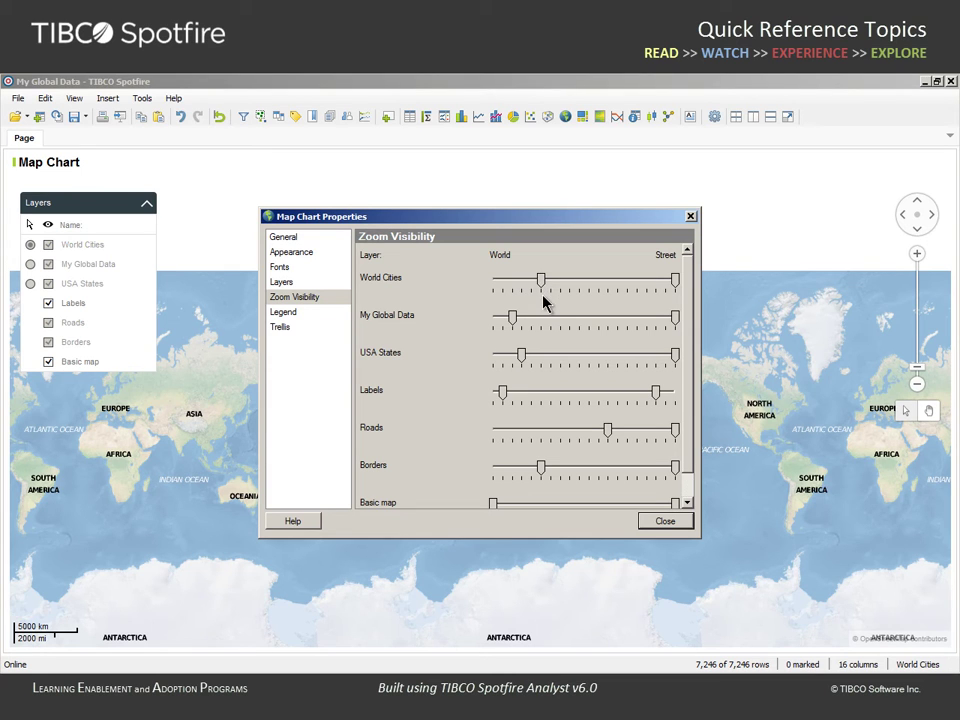
pyautogui.click(659, 524)
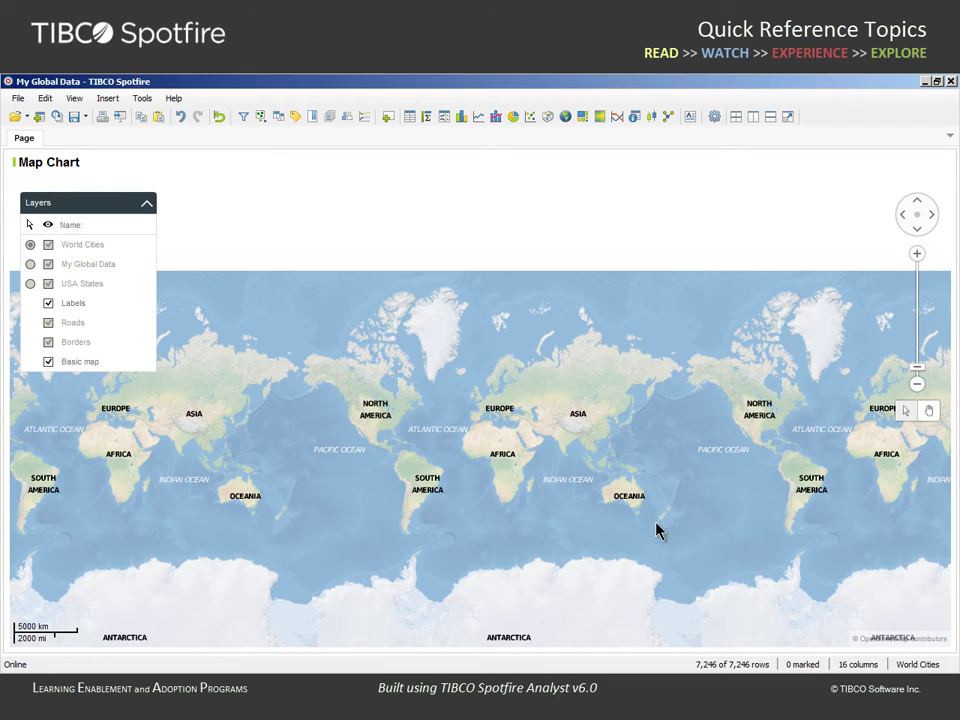
# Step: Zoom and pan the map from North America to California and Nevada at 100 km scale
pyautogui.click(917, 255)
pyautogui.click(918, 256)
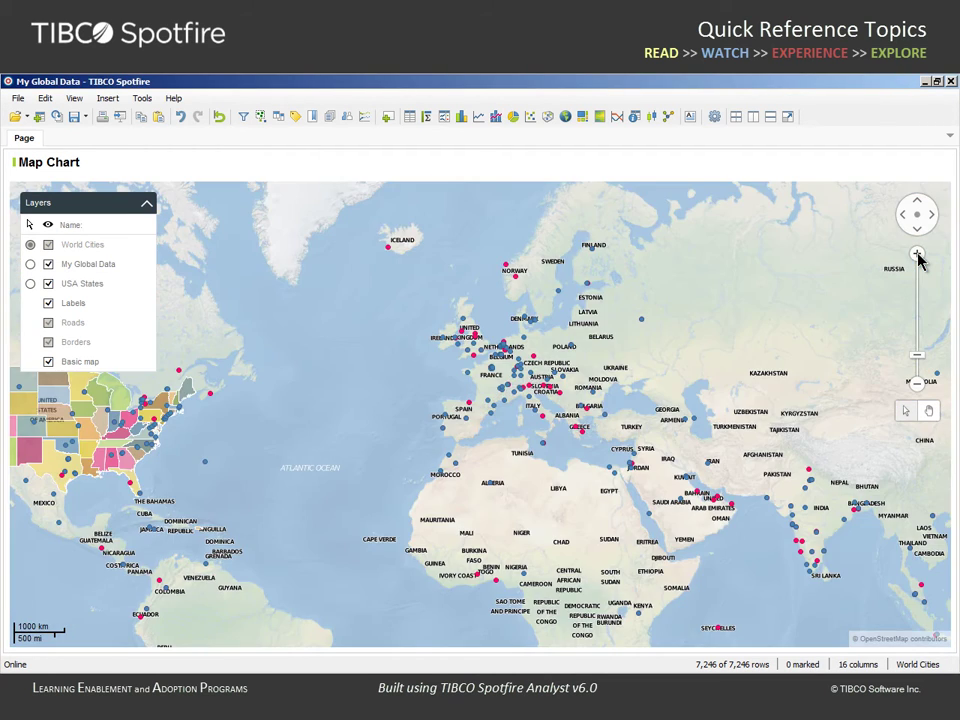
pyautogui.moveTo(191, 435); pyautogui.dragTo(245, 498)
pyautogui.click(928, 410)
pyautogui.moveTo(167, 453); pyautogui.dragTo(574, 450)
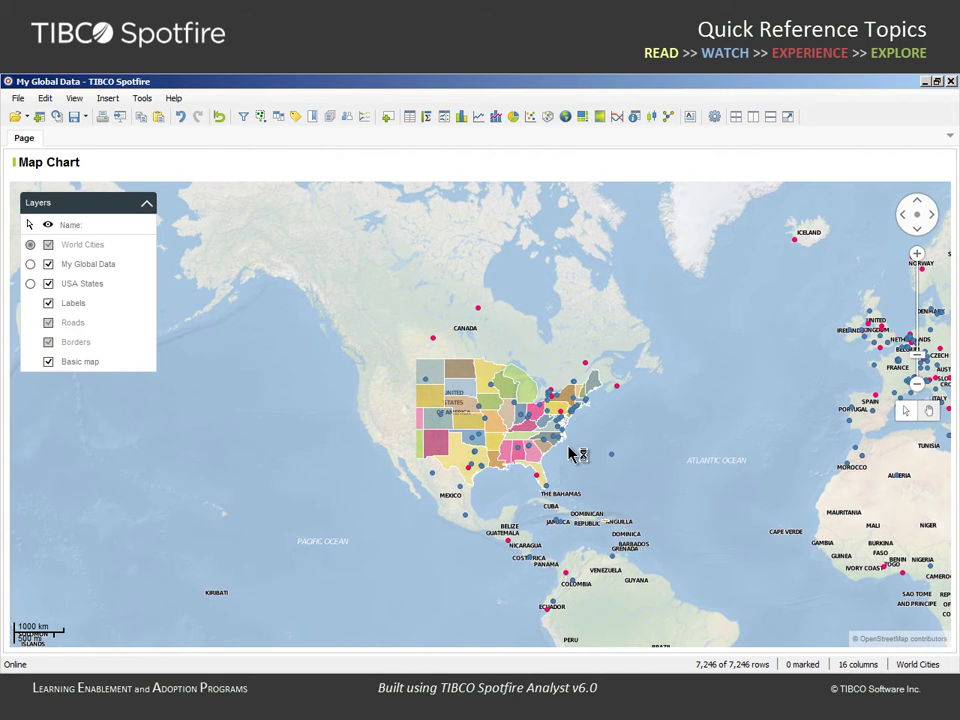
pyautogui.click(917, 255)
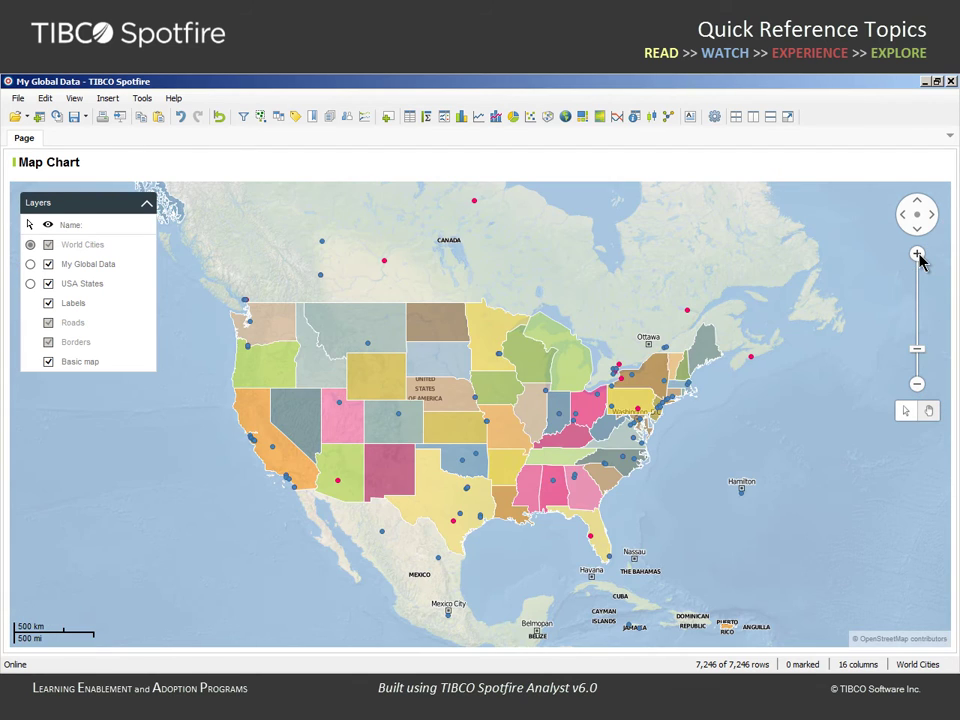
pyautogui.click(917, 255)
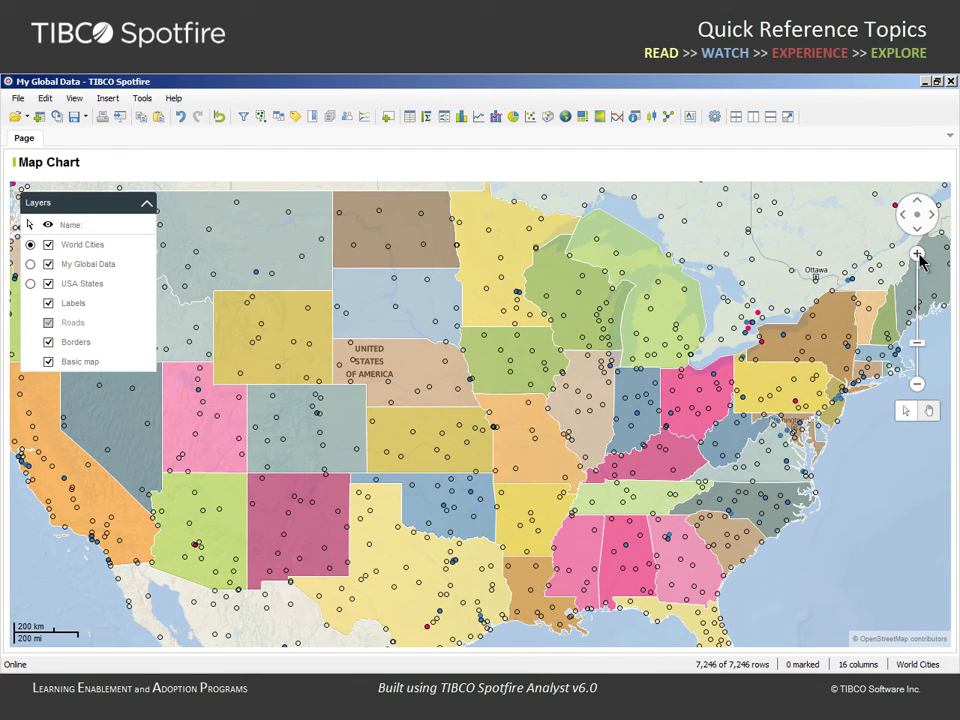
pyautogui.moveTo(221, 424); pyautogui.dragTo(522, 428)
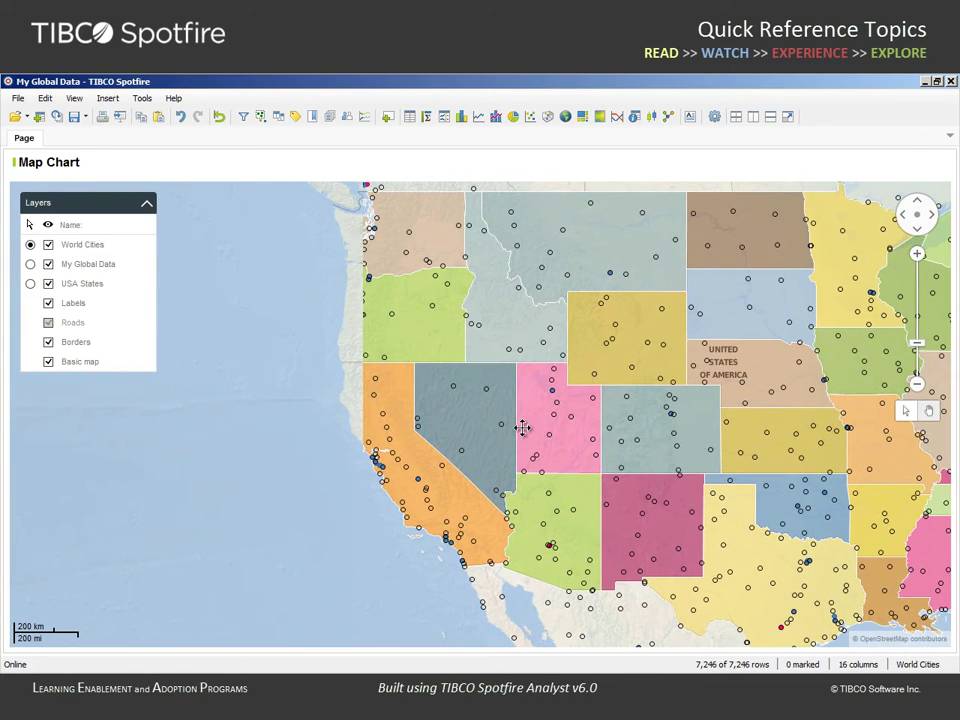
pyautogui.click(917, 253)
pyautogui.moveTo(447, 572); pyautogui.dragTo(452, 482)
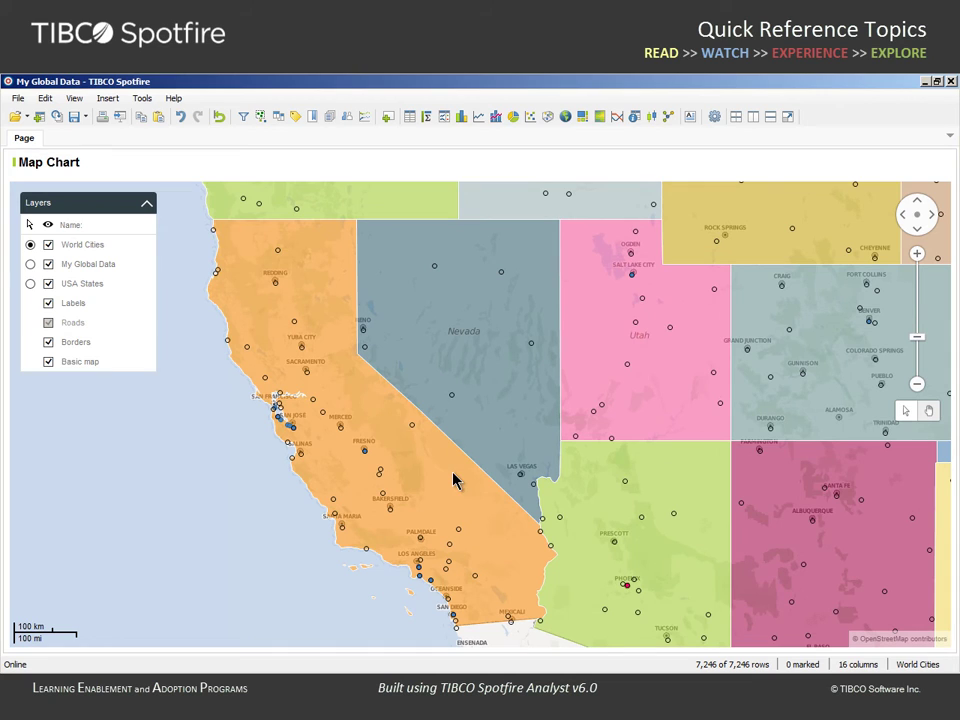
# Step: Add Bakersfield Data.txt and Territory Map.shp as new data tables from file
pyautogui.click(40, 118)
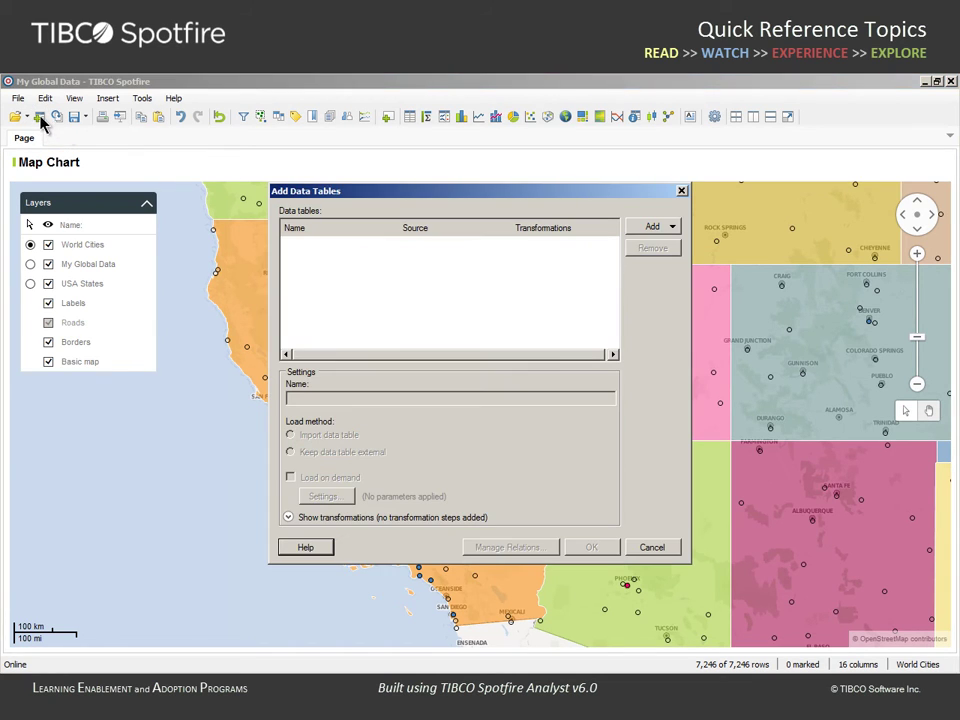
pyautogui.click(671, 228)
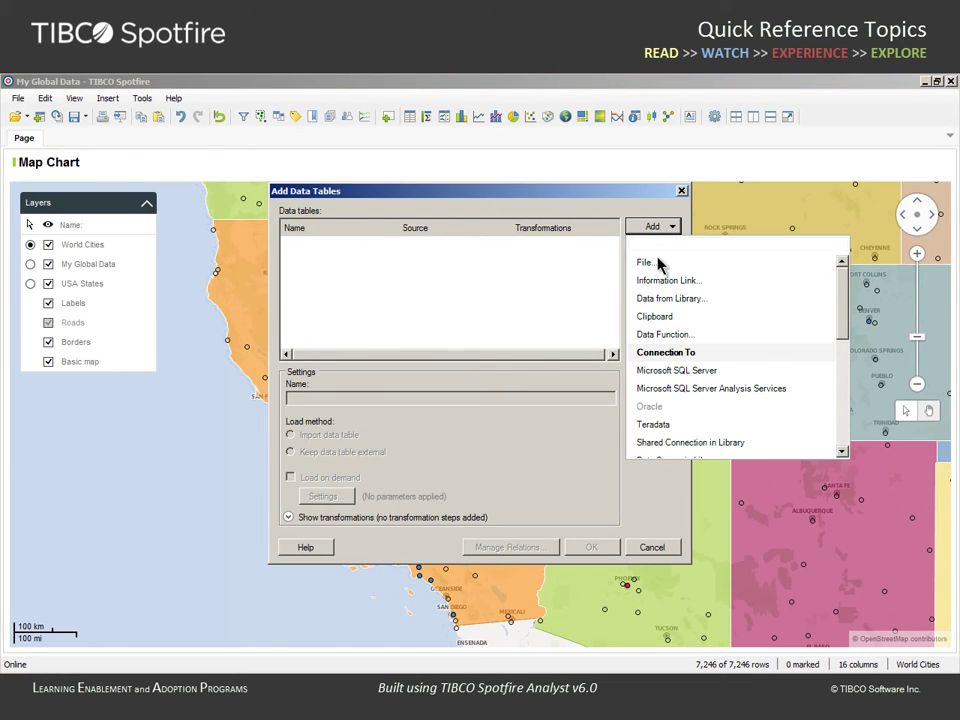
pyautogui.click(660, 263)
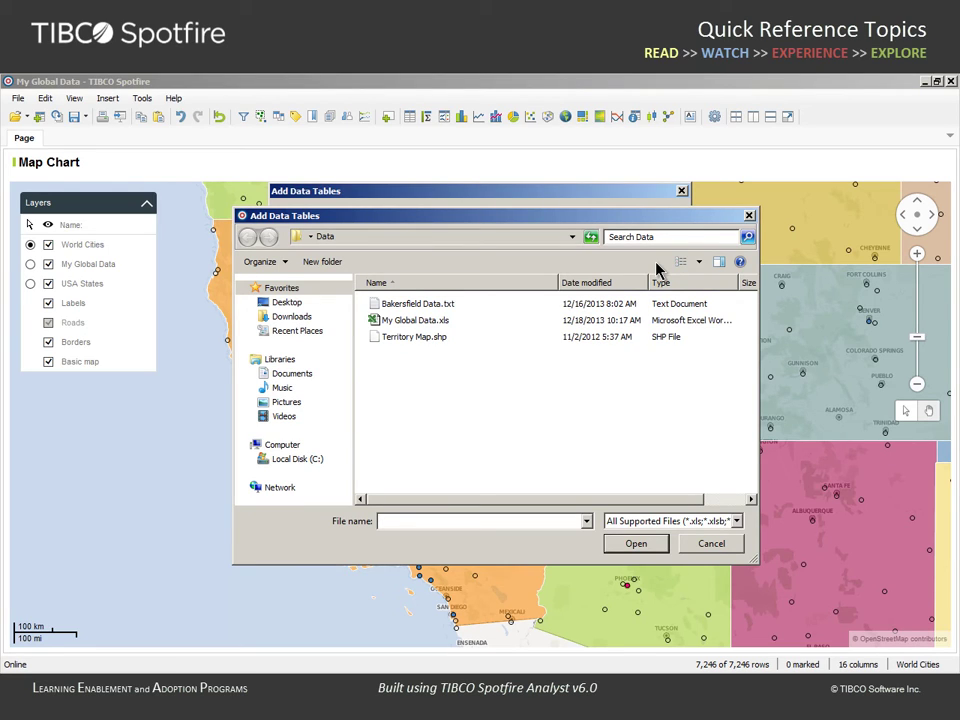
pyautogui.keyDown('ctrl'); pyautogui.click(420, 338); pyautogui.keyUp('ctrl')
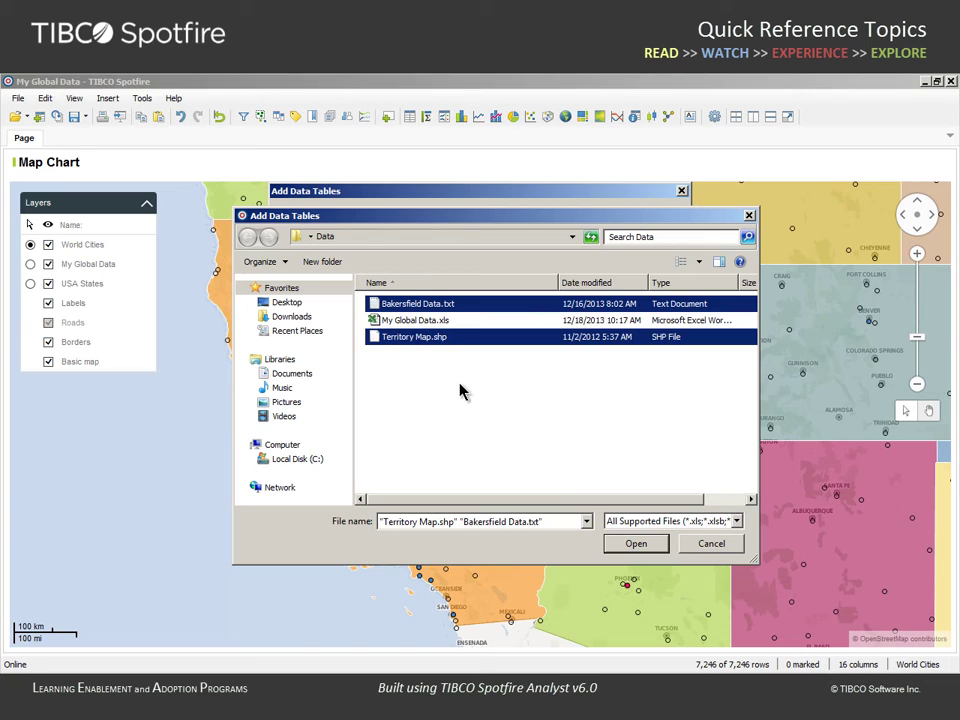
pyautogui.click(634, 544)
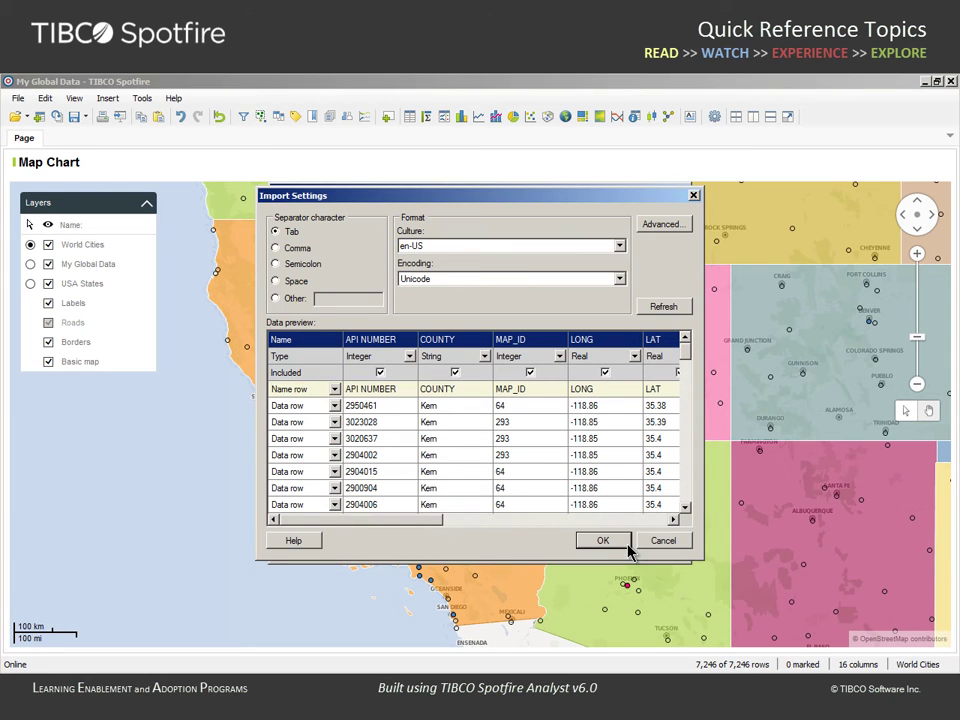
# Step: Accept the import settings to load both tables, then delete the auto-created Page (2)
pyautogui.click(605, 542)
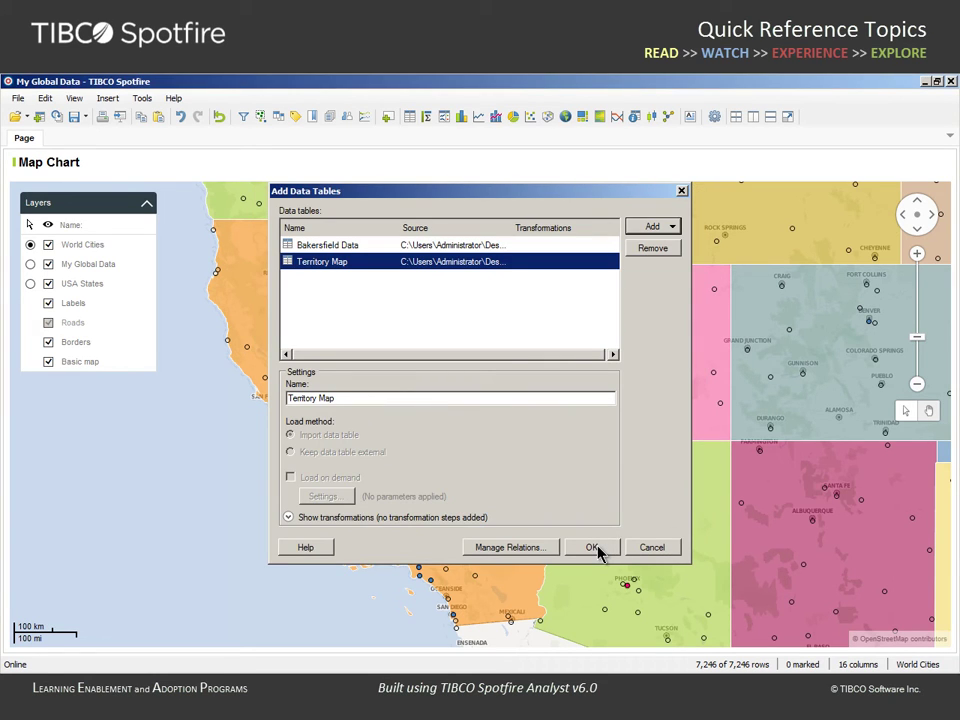
pyautogui.click(593, 548)
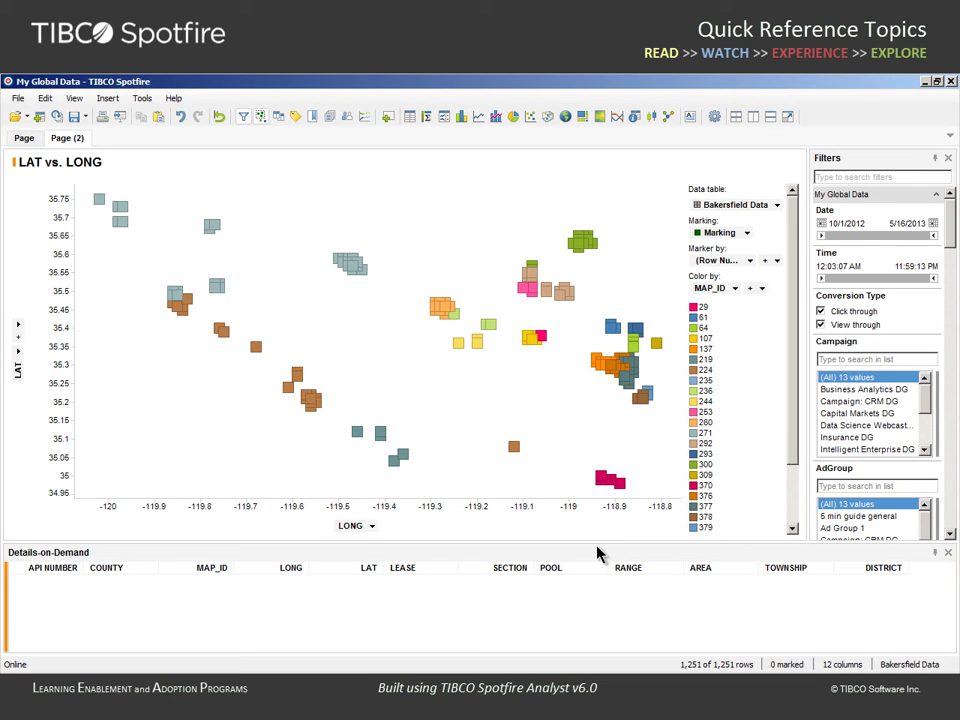
pyautogui.rightClick(64, 138)
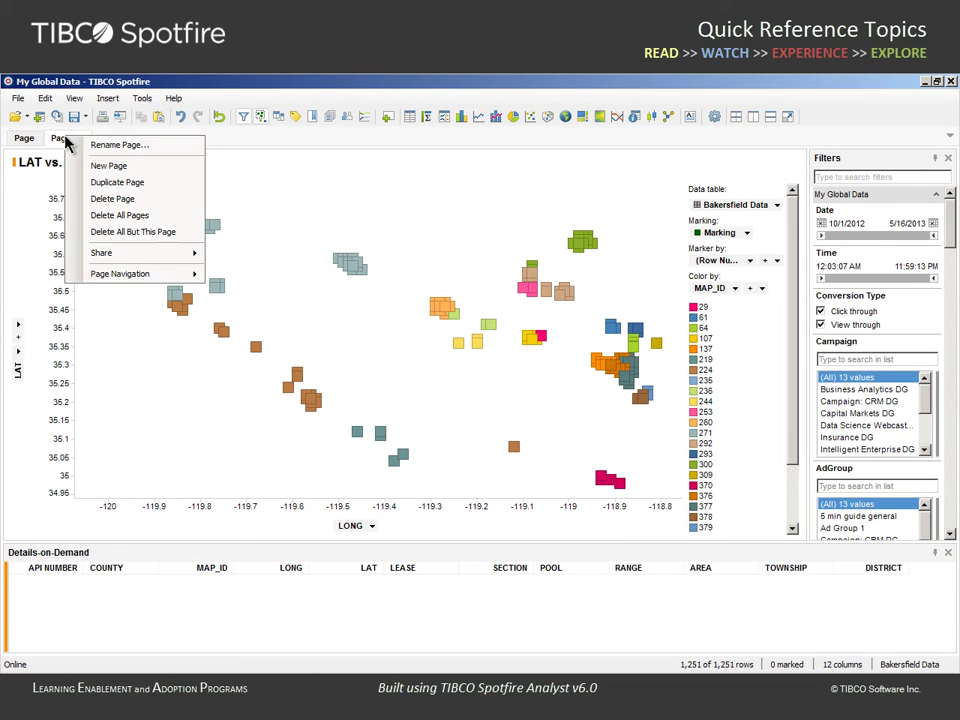
pyautogui.click(101, 199)
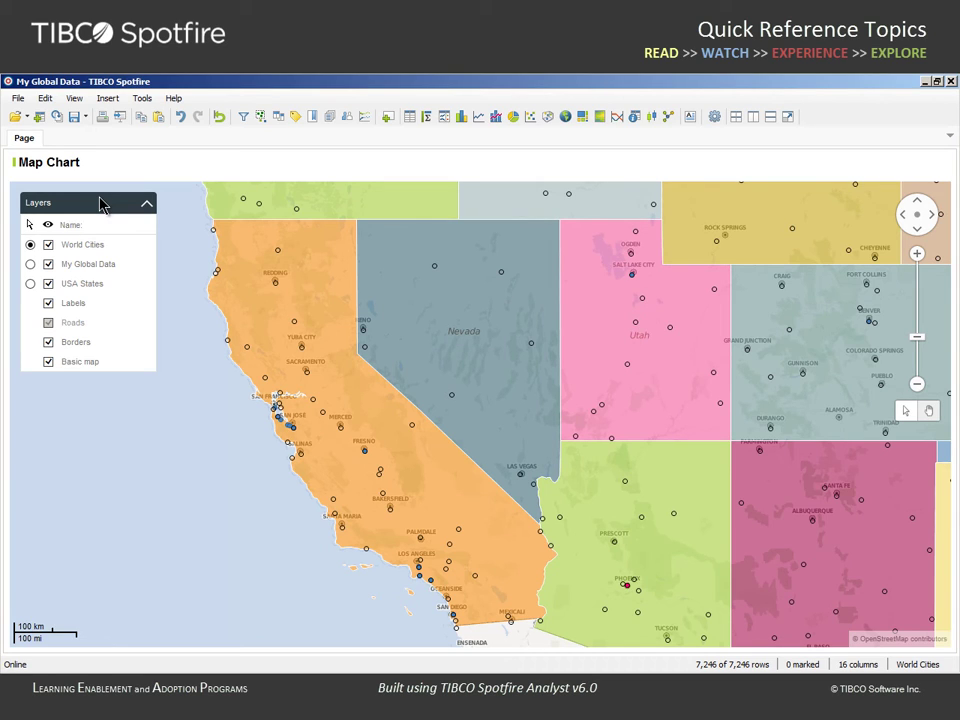
# Step: Add a Bakersfield Data marker layer to the map in Map Chart Properties
pyautogui.click(912, 161)
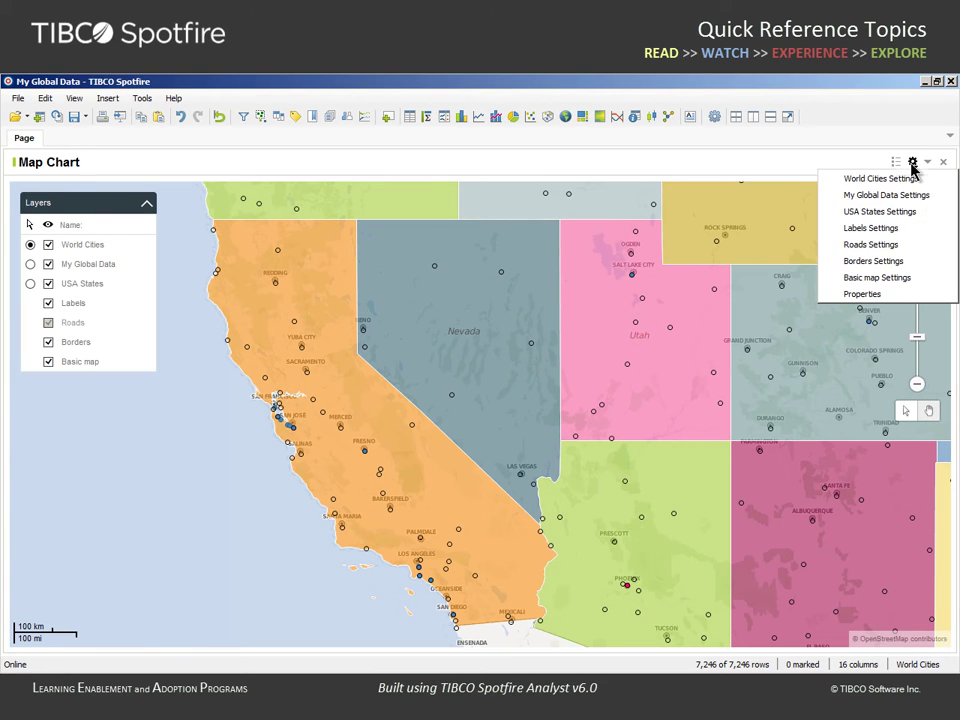
pyautogui.click(830, 294)
pyautogui.click(281, 281)
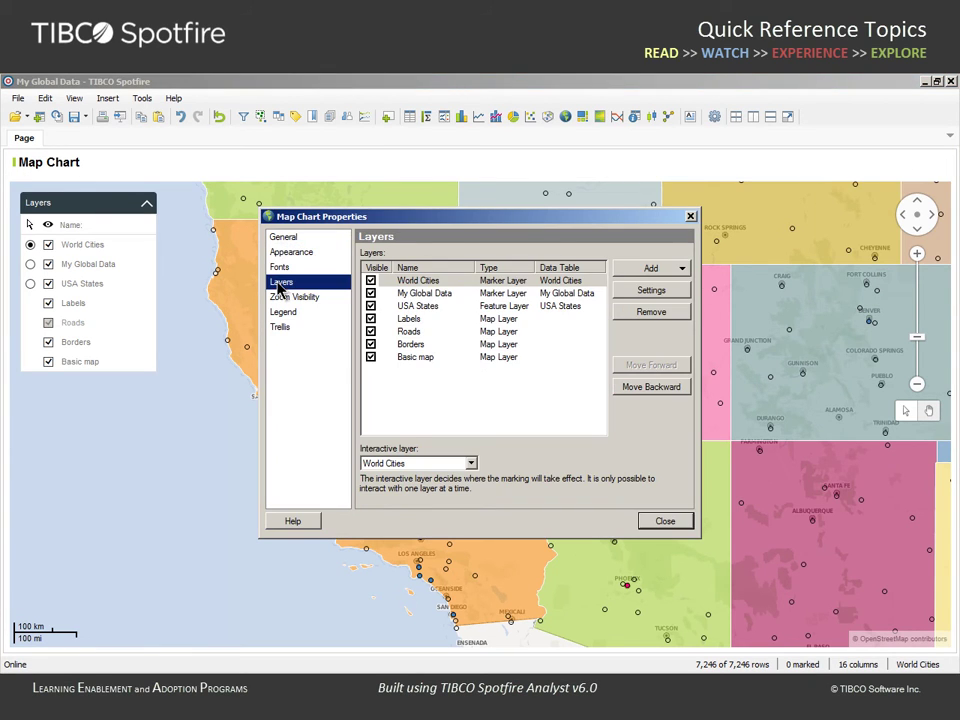
pyautogui.click(684, 268)
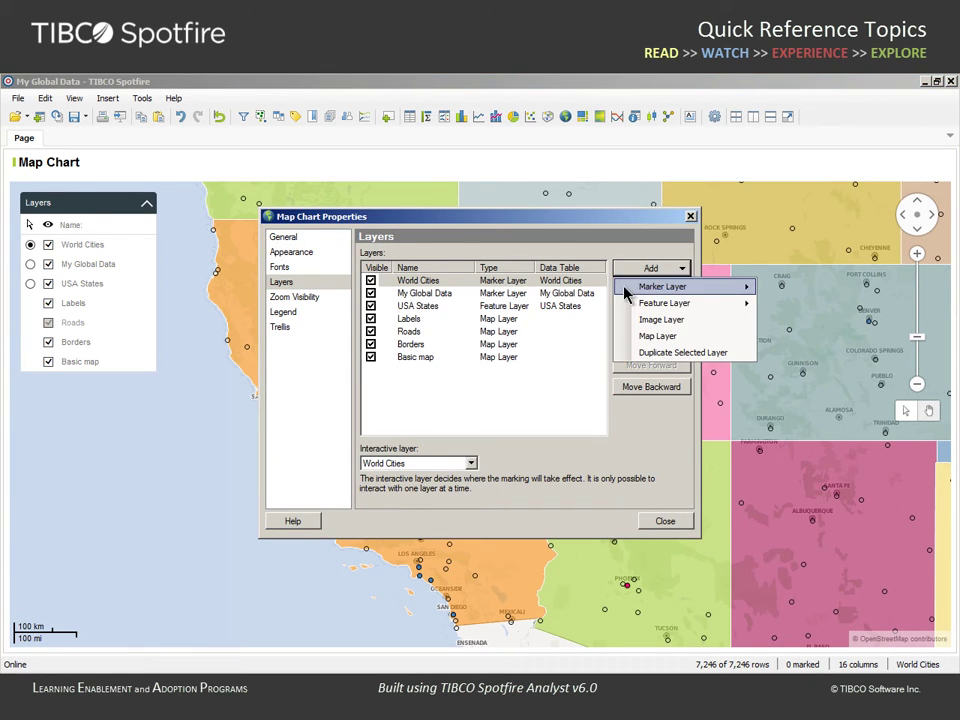
pyautogui.moveTo(626, 291)
pyautogui.click(810, 304)
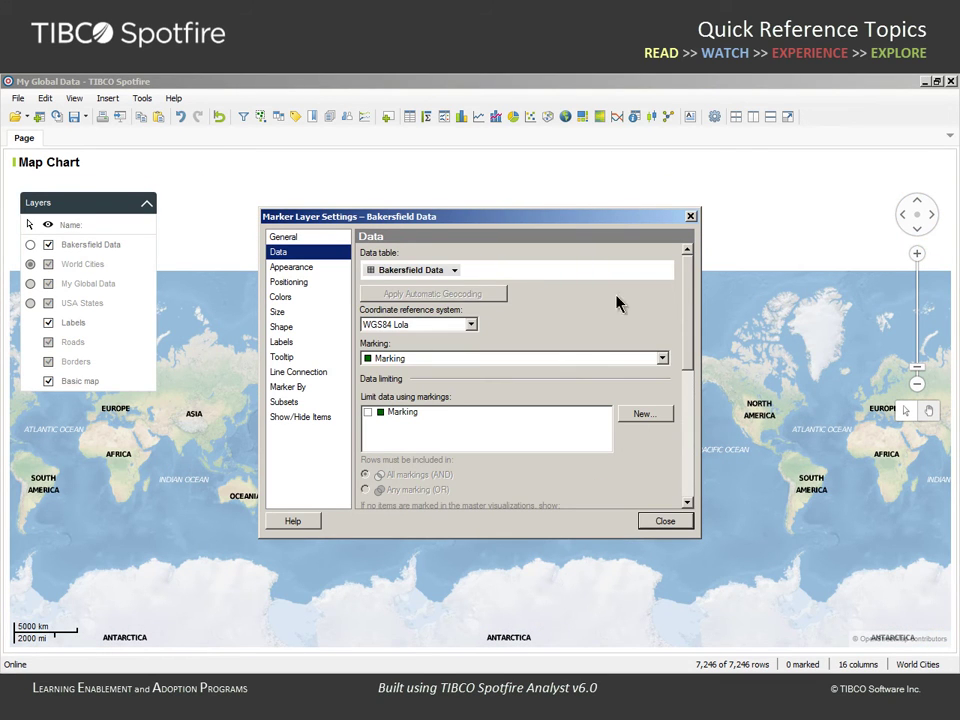
# Step: Make the Bakersfield markers green, remove Size by, and shrink the marker size
pyautogui.click(283, 298)
pyautogui.click(373, 331)
pyautogui.click(390, 448)
pyautogui.click(277, 312)
pyautogui.click(445, 312)
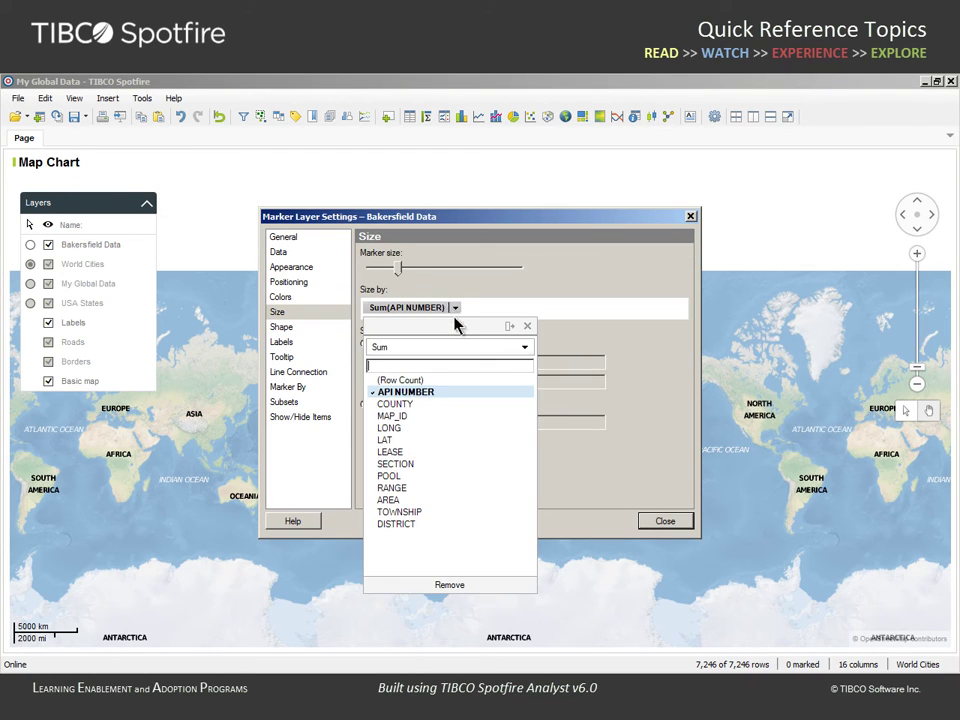
pyautogui.click(448, 586)
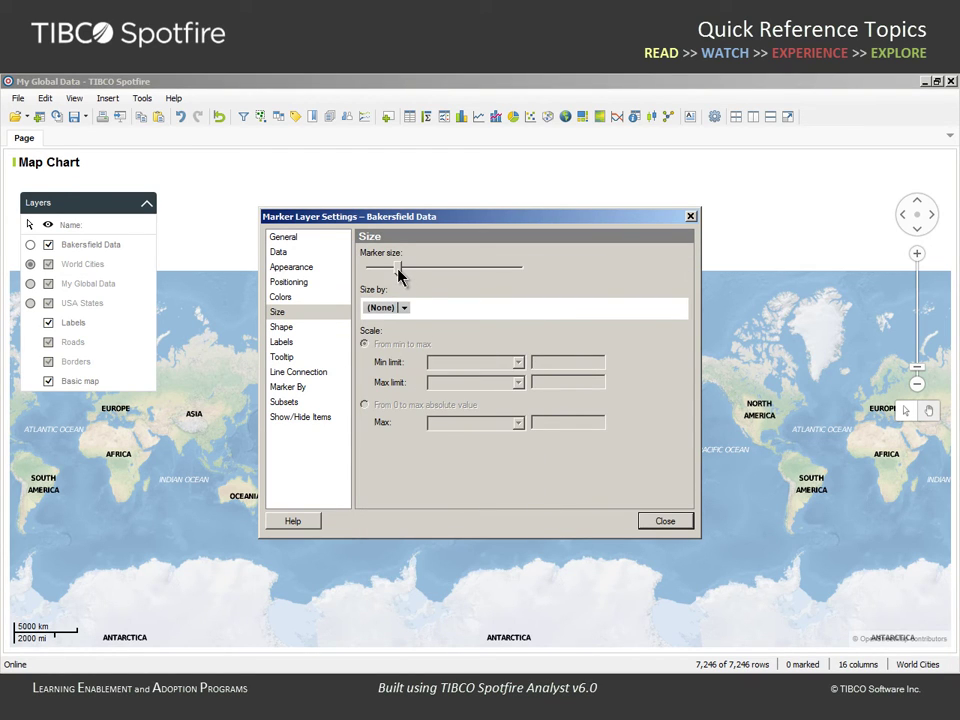
pyautogui.moveTo(399, 272); pyautogui.dragTo(388, 274)
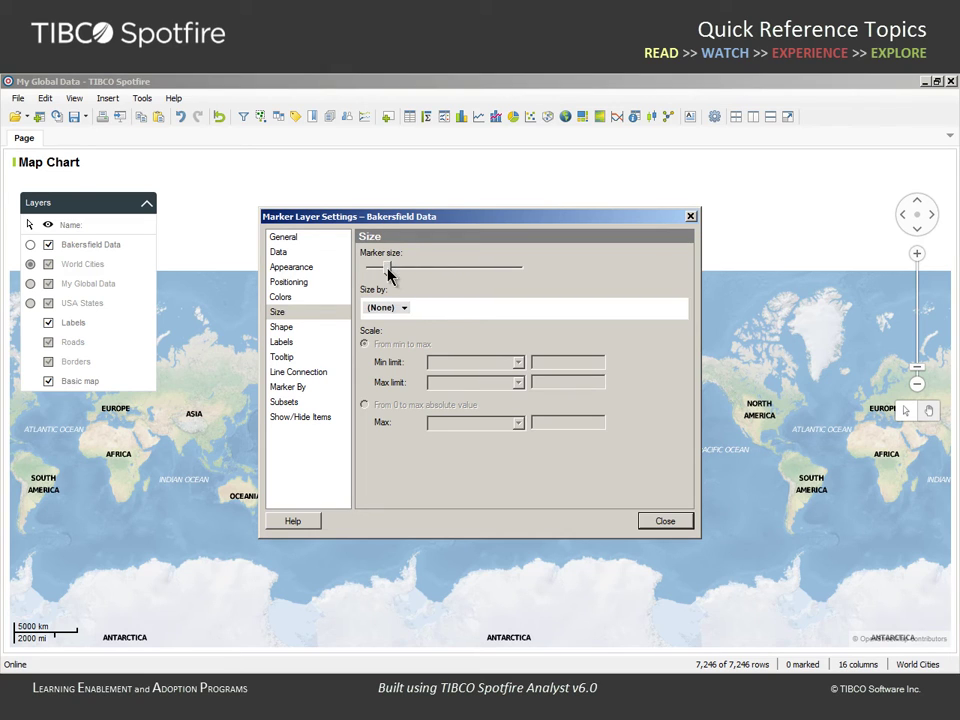
# Step: Set the Bakersfield marker shape to diamond and close the layer settings
pyautogui.click(281, 327)
pyautogui.click(426, 352)
pyautogui.click(416, 375)
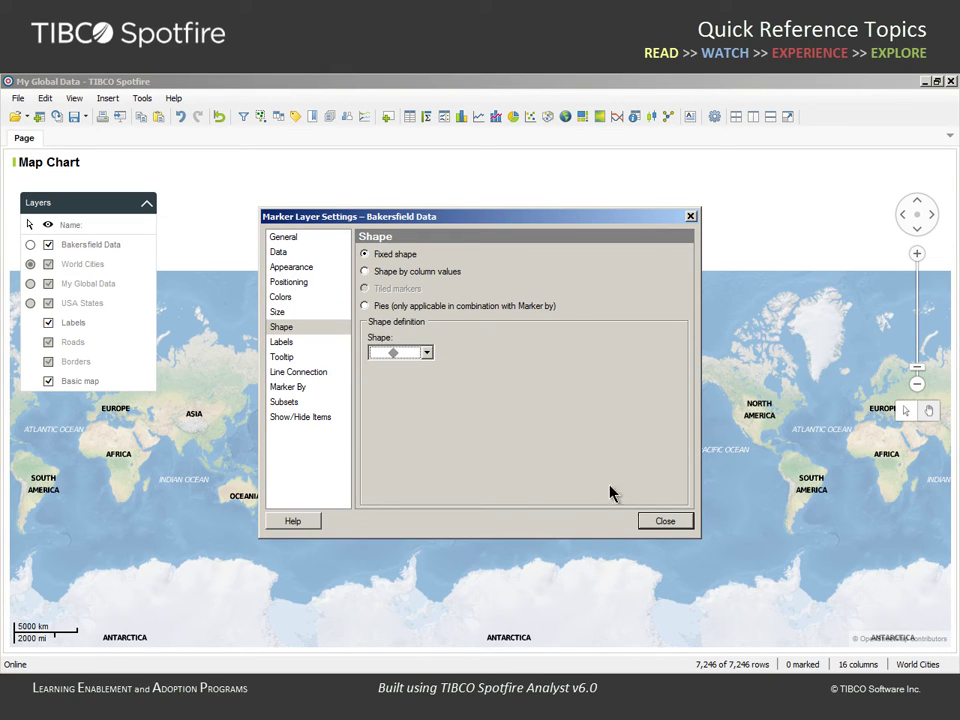
pyautogui.click(650, 522)
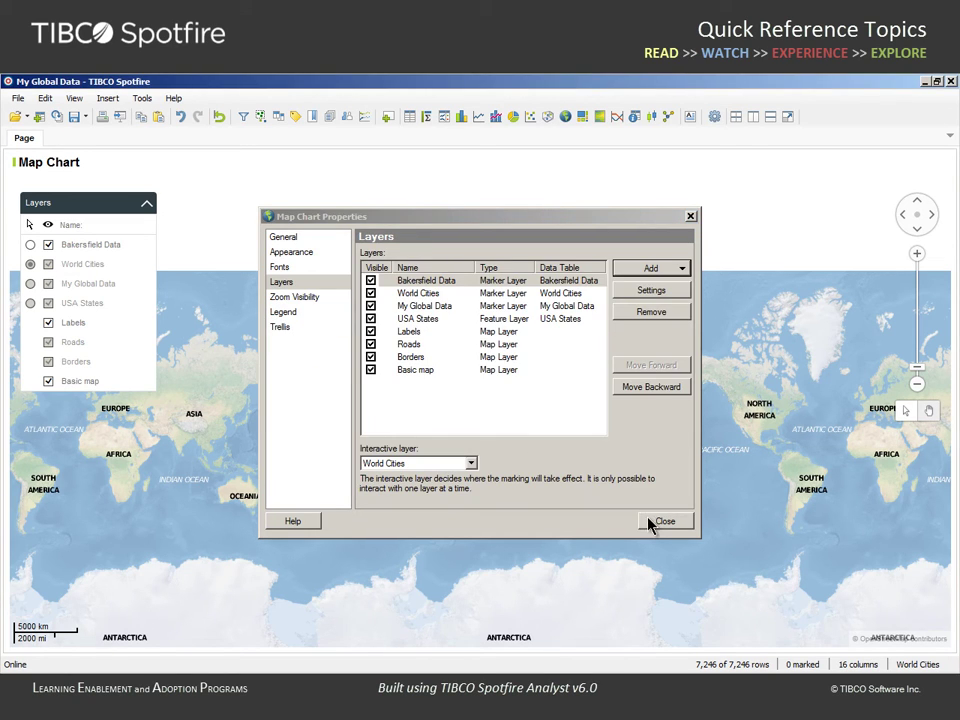
# Step: Add Territory Map as a feature layer
pyautogui.click(683, 270)
pyautogui.moveTo(662, 304)
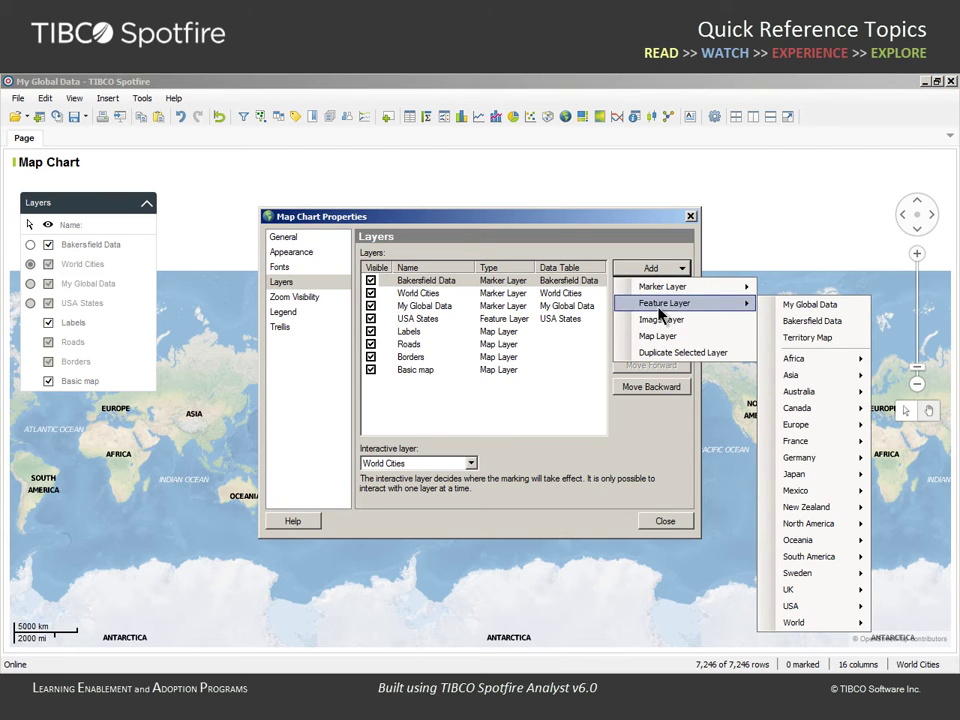
pyautogui.click(768, 337)
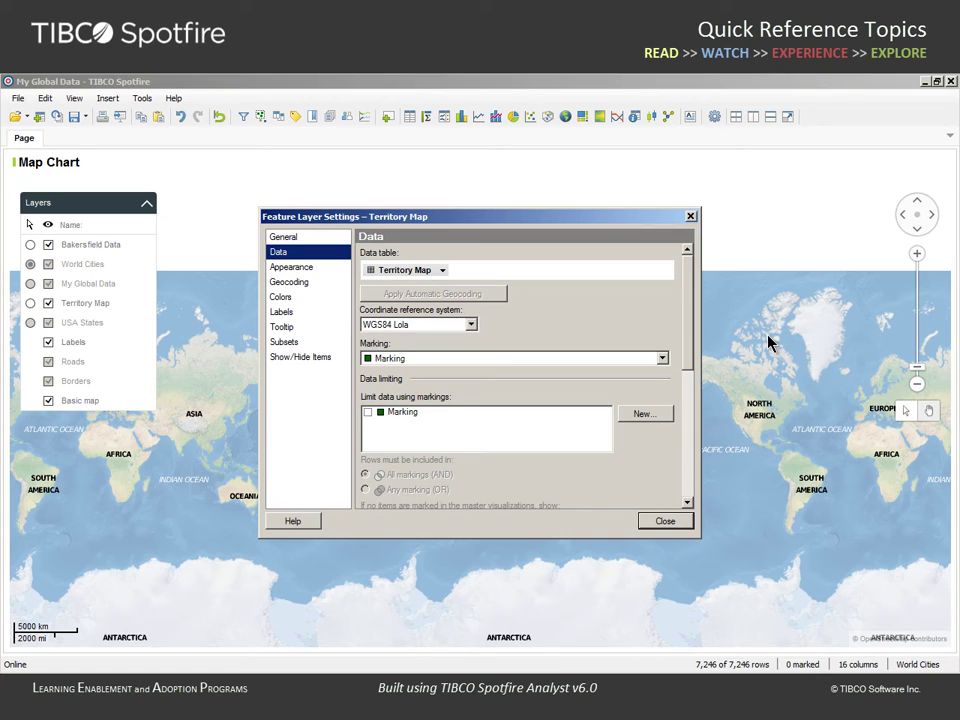
# Step: Make the Territory Map layer about half transparent with black polygon borders
pyautogui.click(308, 270)
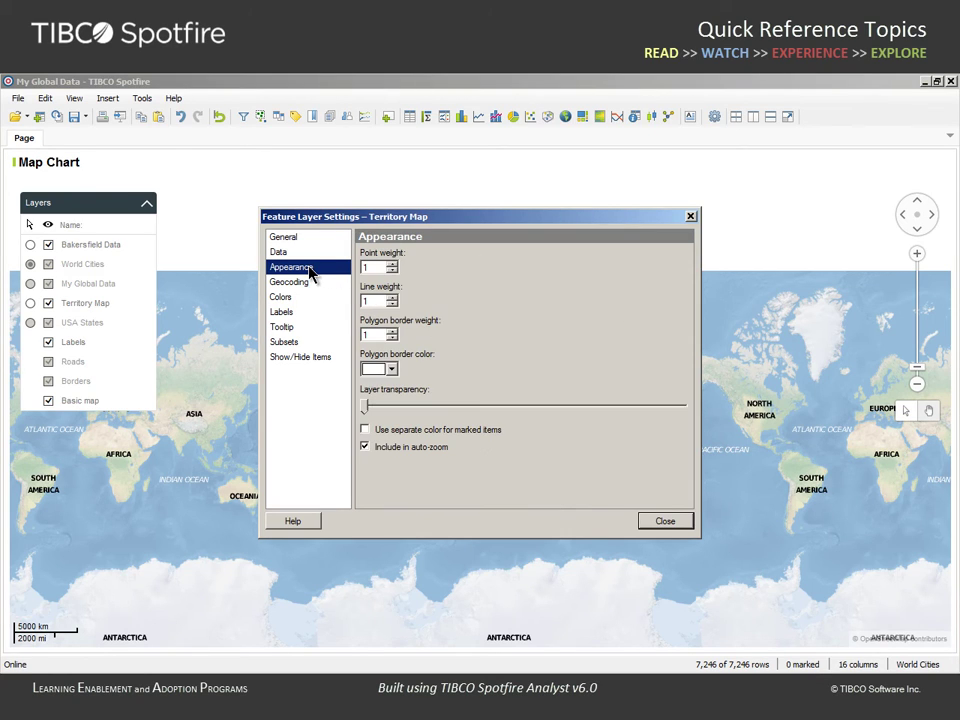
pyautogui.moveTo(366, 406); pyautogui.dragTo(505, 423)
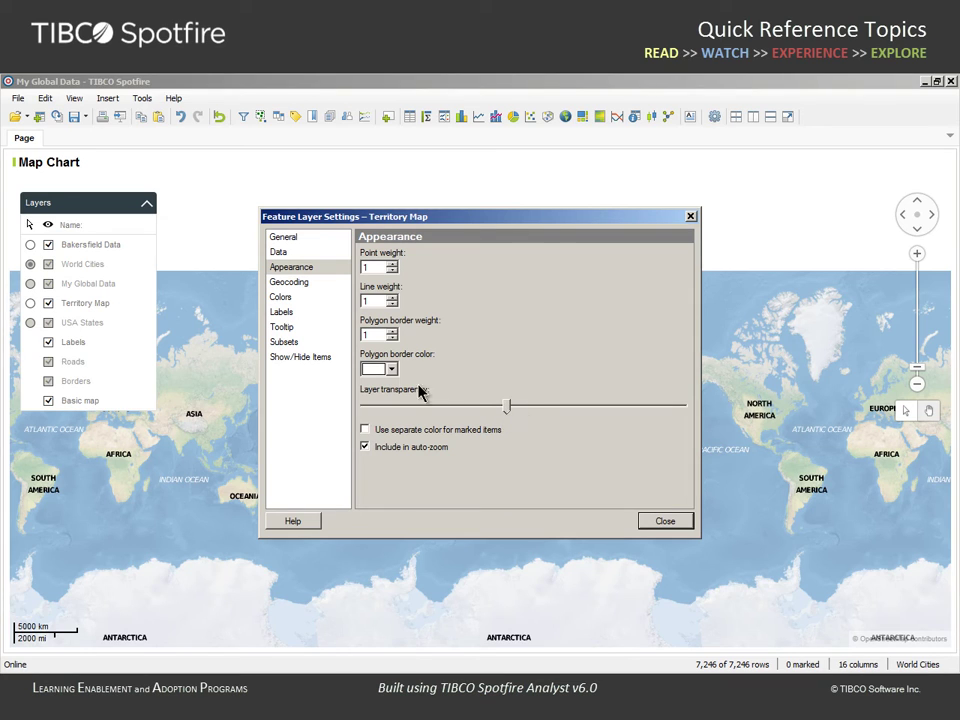
pyautogui.click(391, 369)
pyautogui.click(490, 483)
pyautogui.click(650, 524)
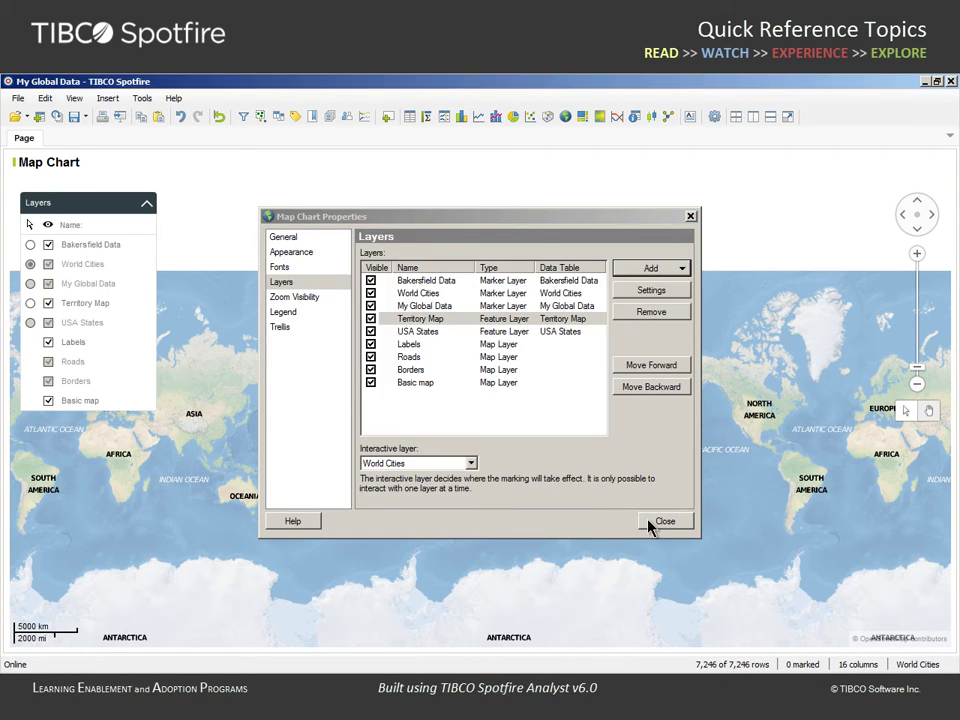
# Step: Move the Bakersfield Data and Territory Map minimum zoom thumbs toward Street, hiding them at world level
pyautogui.click(302, 297)
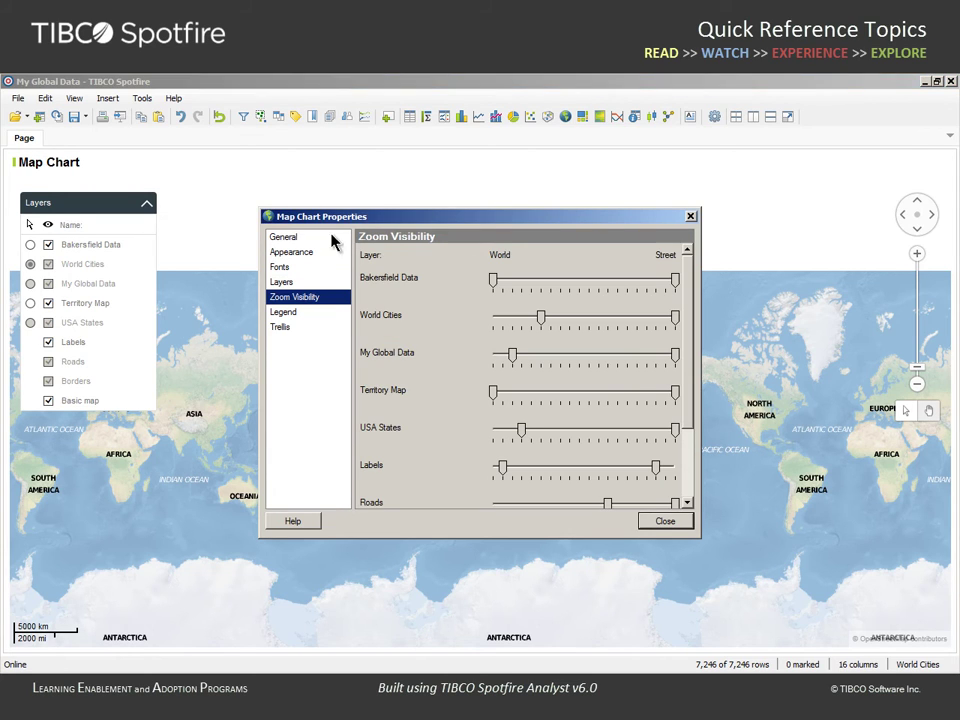
pyautogui.moveTo(394, 117); pyautogui.dragTo(394, 94)
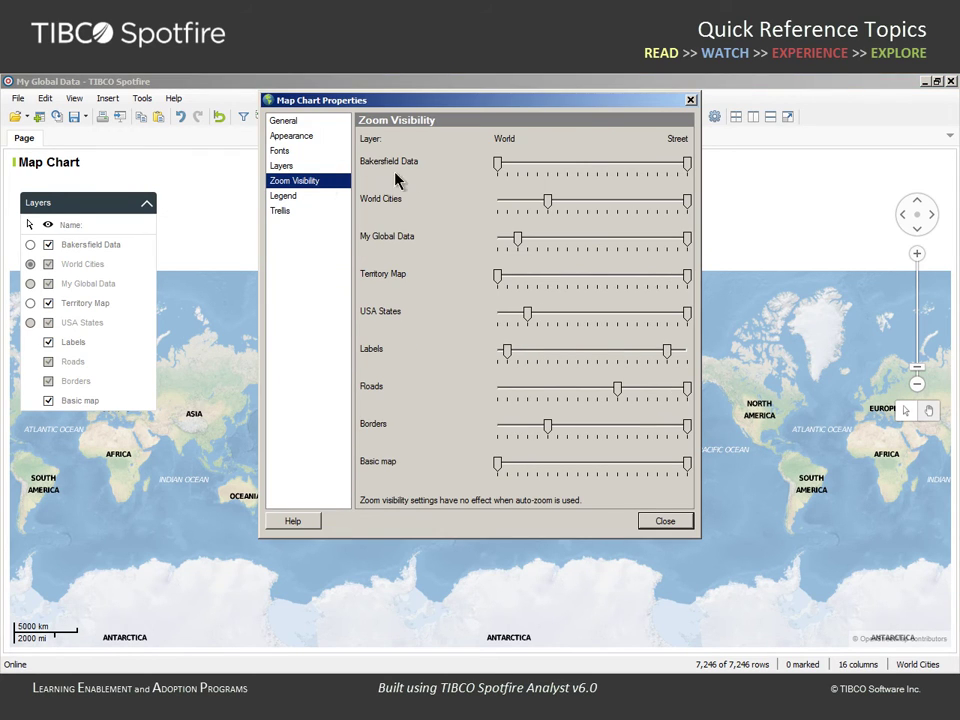
pyautogui.moveTo(497, 162); pyautogui.dragTo(558, 170)
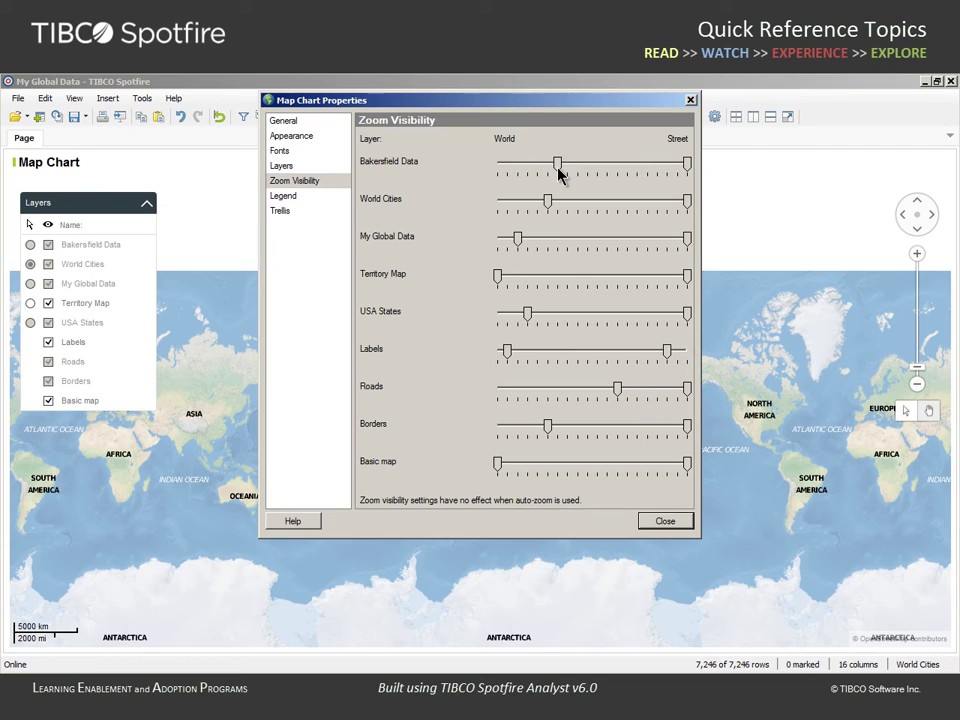
pyautogui.moveTo(499, 276); pyautogui.dragTo(575, 277)
pyautogui.click(655, 521)
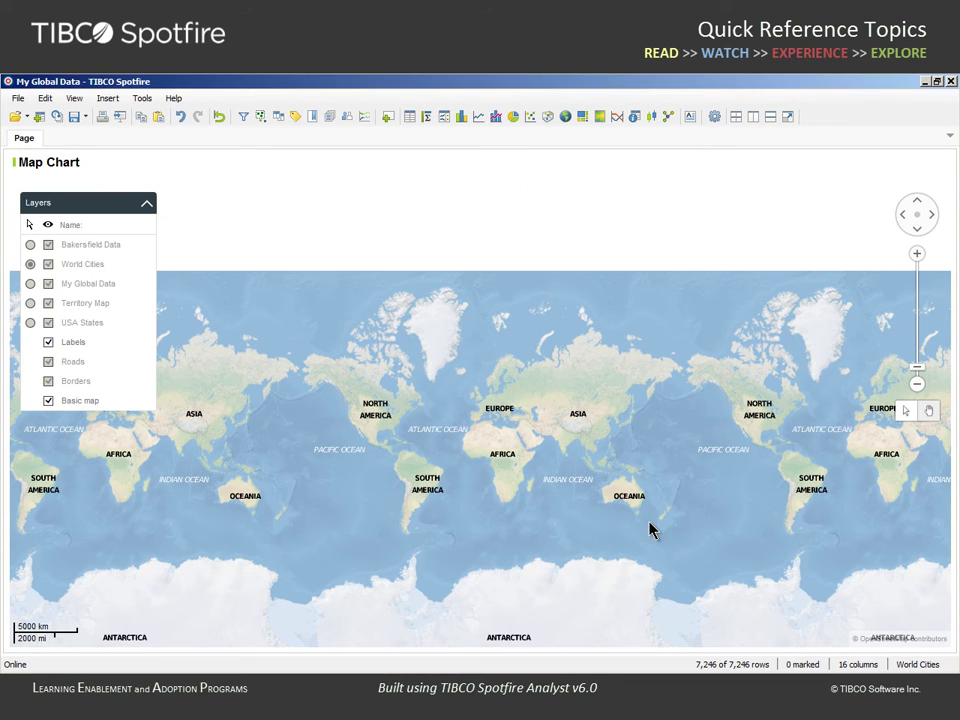
# Step: Zoom and pan the map from North America toward the western states
pyautogui.click(917, 255)
pyautogui.click(917, 256)
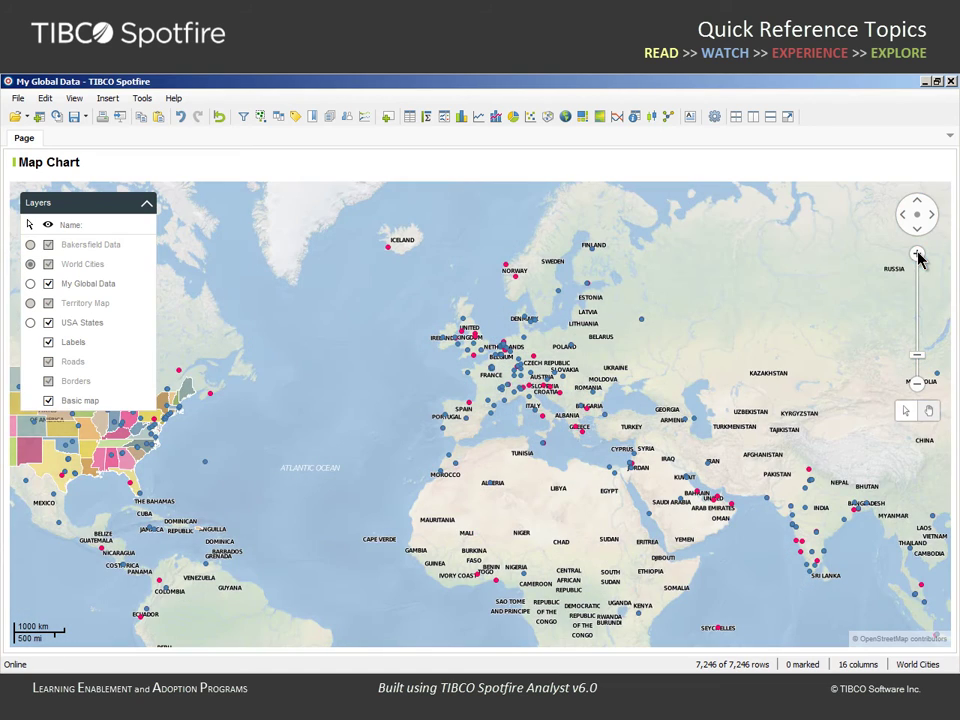
pyautogui.moveTo(229, 489); pyautogui.dragTo(670, 505)
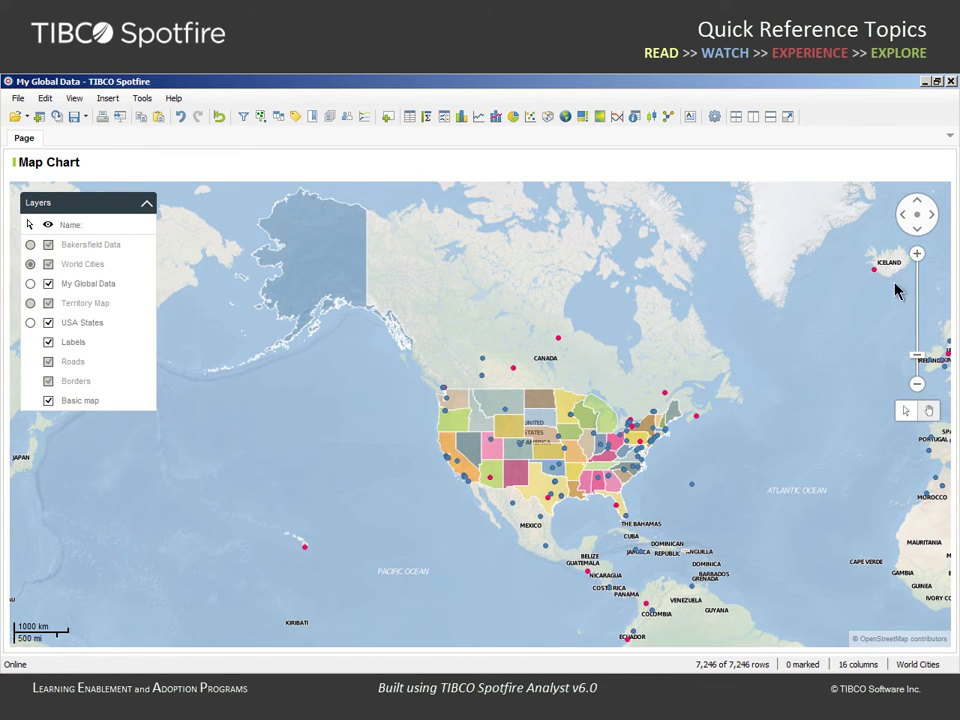
pyautogui.click(917, 256)
pyautogui.click(917, 256)
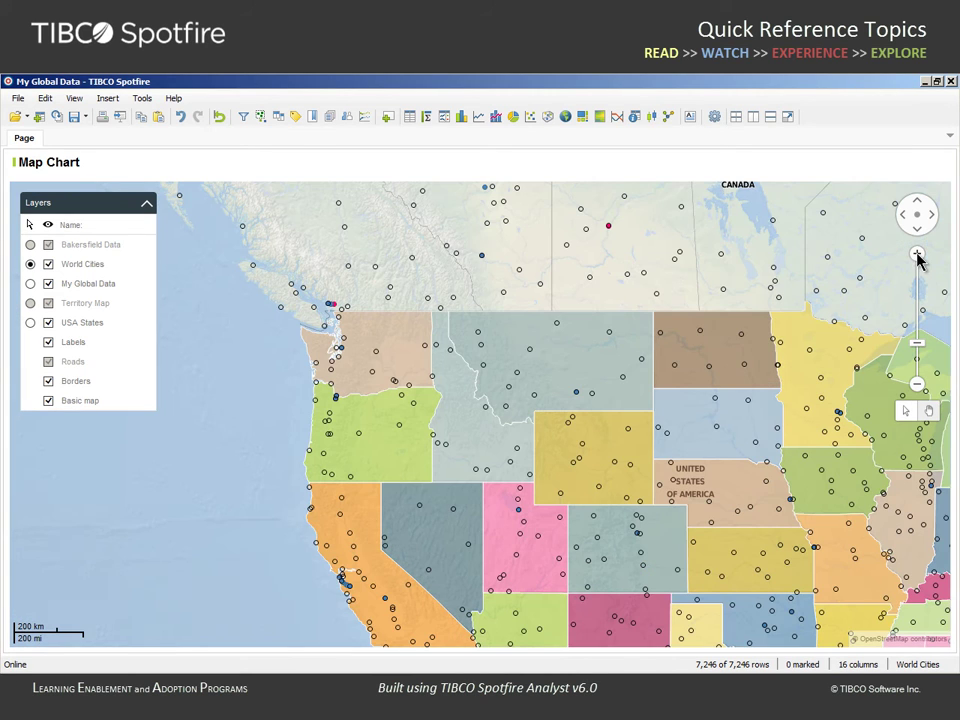
pyautogui.moveTo(445, 580); pyautogui.dragTo(552, 426)
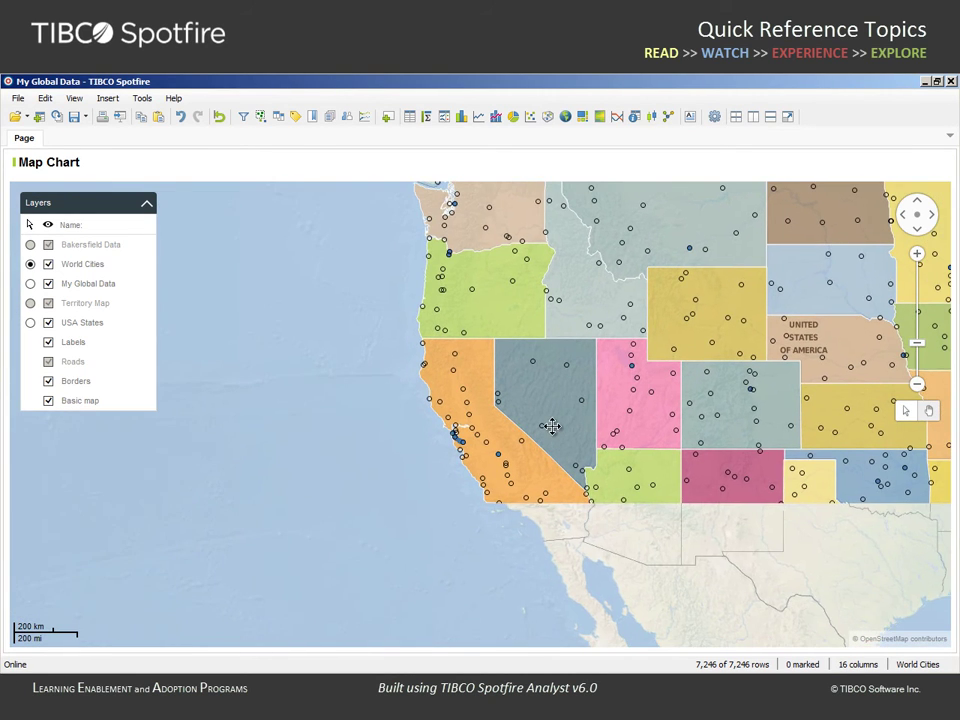
# Step: Zoom in on California's Bakersfield territory polygons and show the Details-on-Demand panel
pyautogui.click(917, 254)
pyautogui.moveTo(665, 577); pyautogui.dragTo(654, 495)
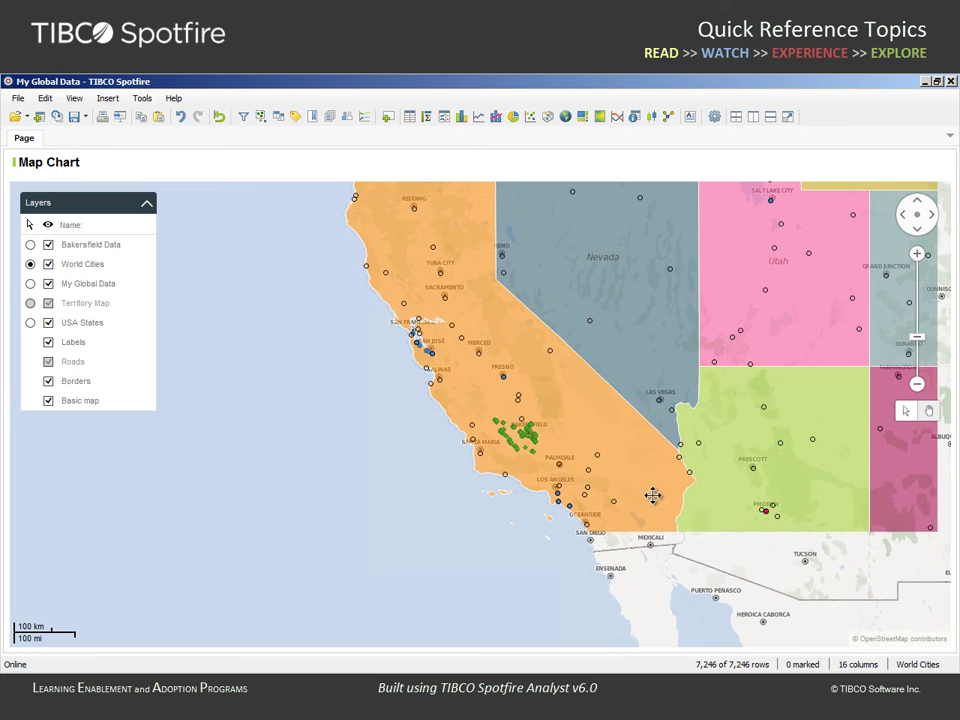
pyautogui.click(918, 255)
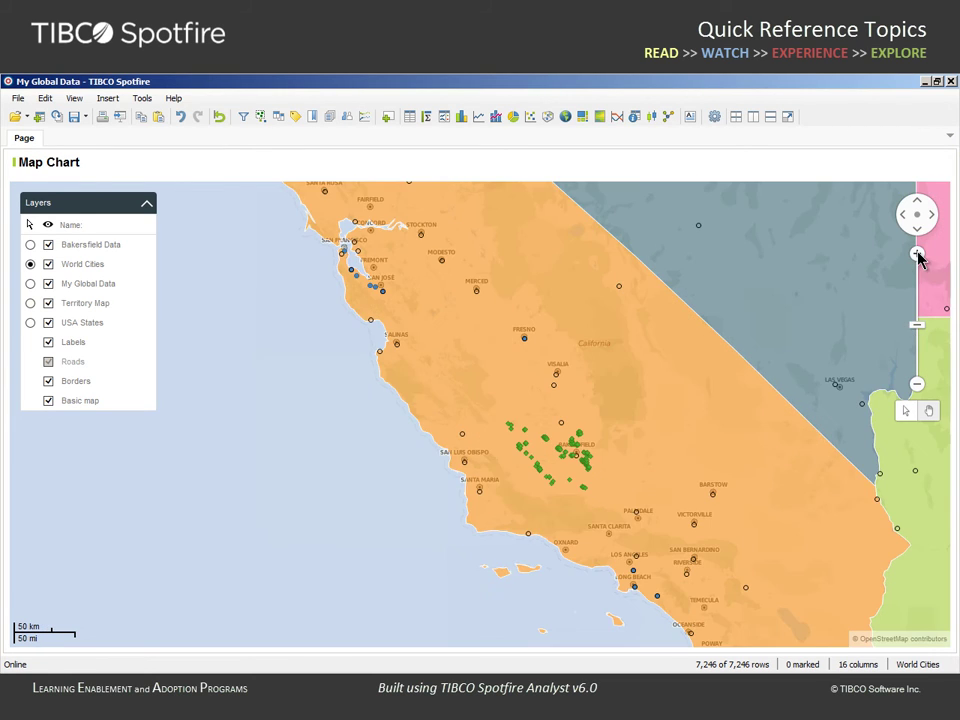
pyautogui.moveTo(864, 526); pyautogui.dragTo(719, 417)
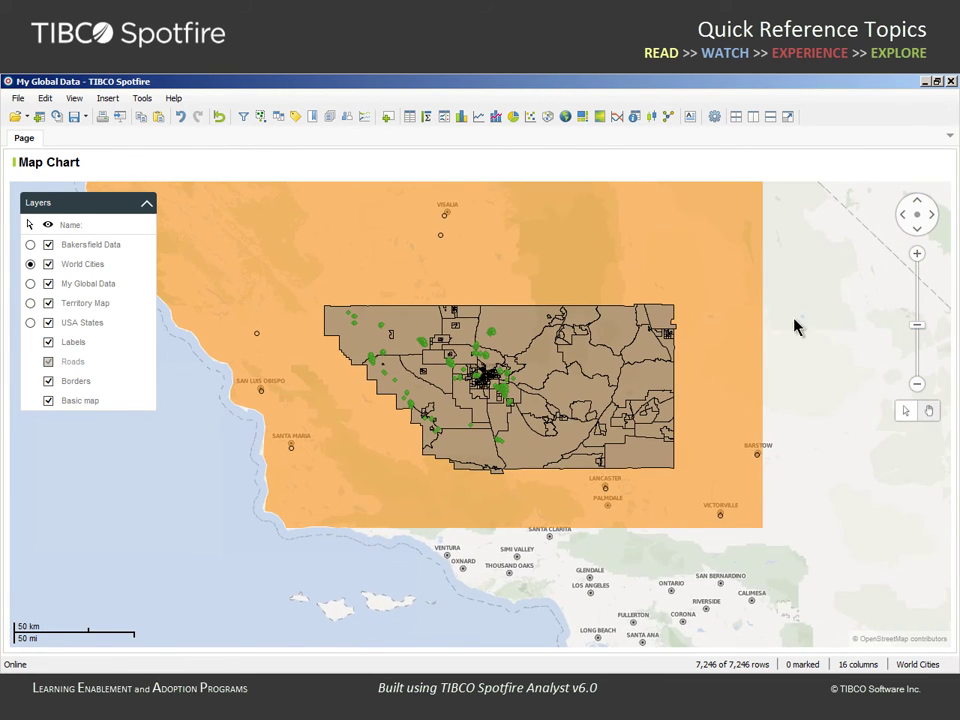
pyautogui.click(917, 254)
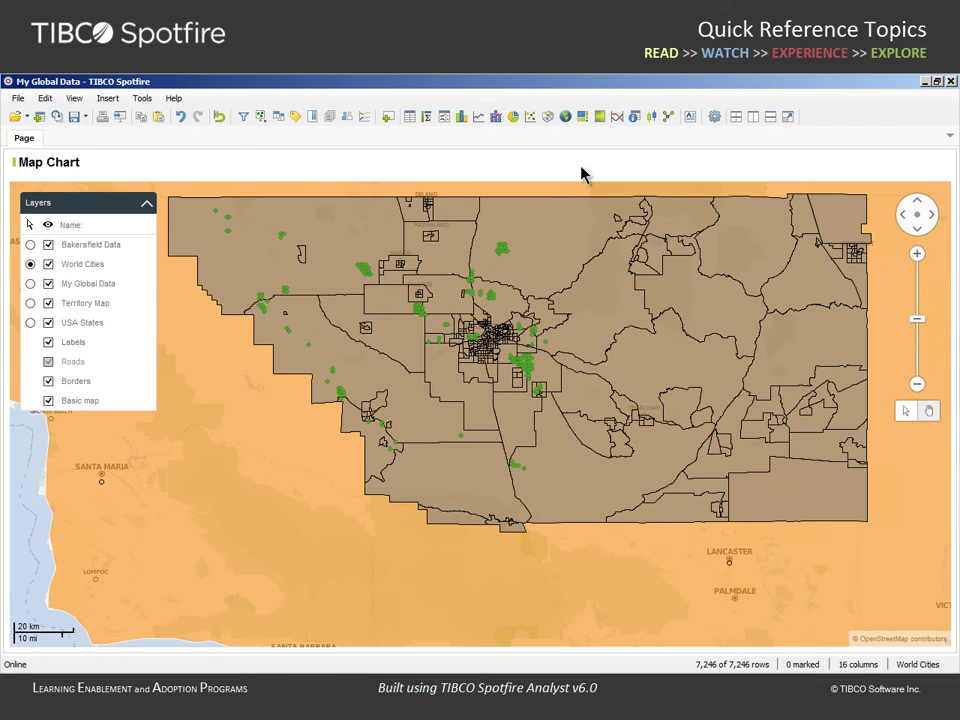
pyautogui.click(262, 118)
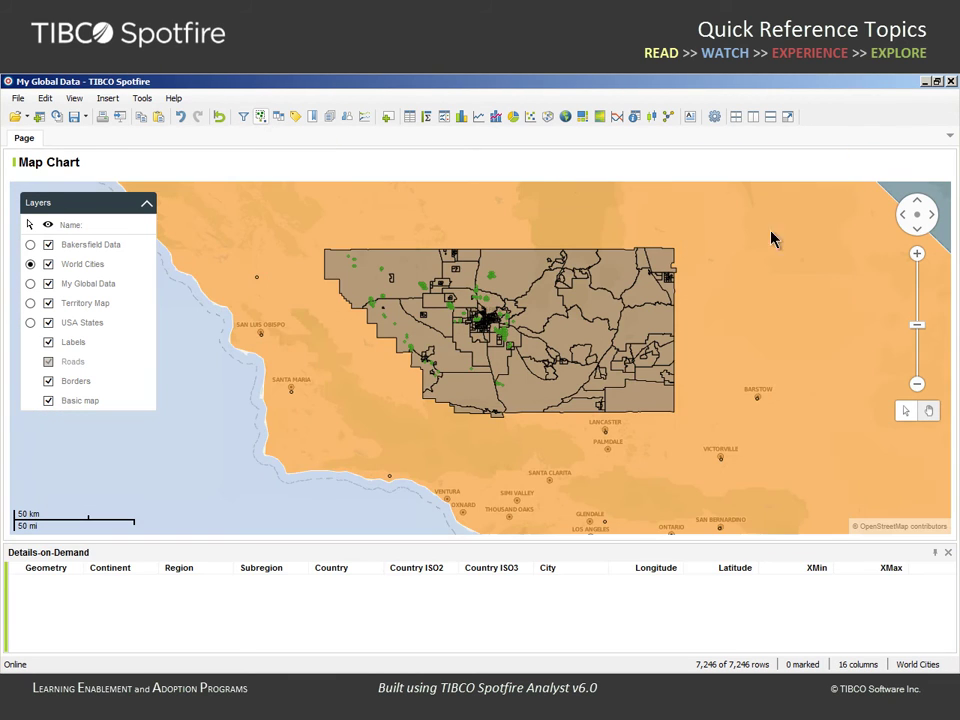
# Step: Zoom in further, make Bakersfield Data the interactive layer, and mark a cluster of markers
pyautogui.click(917, 254)
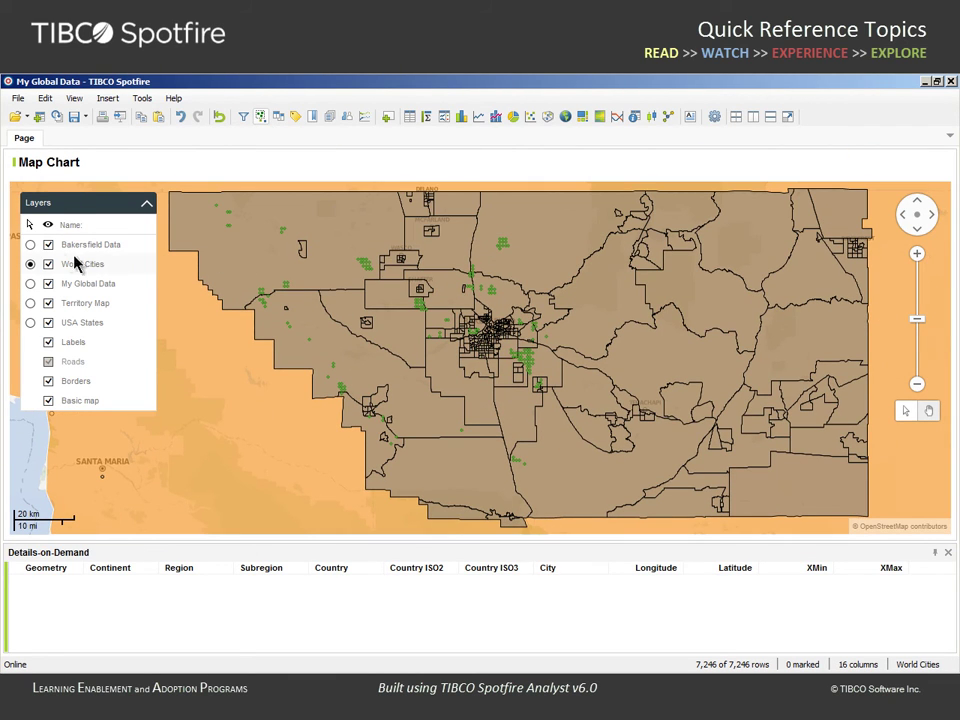
pyautogui.click(30, 245)
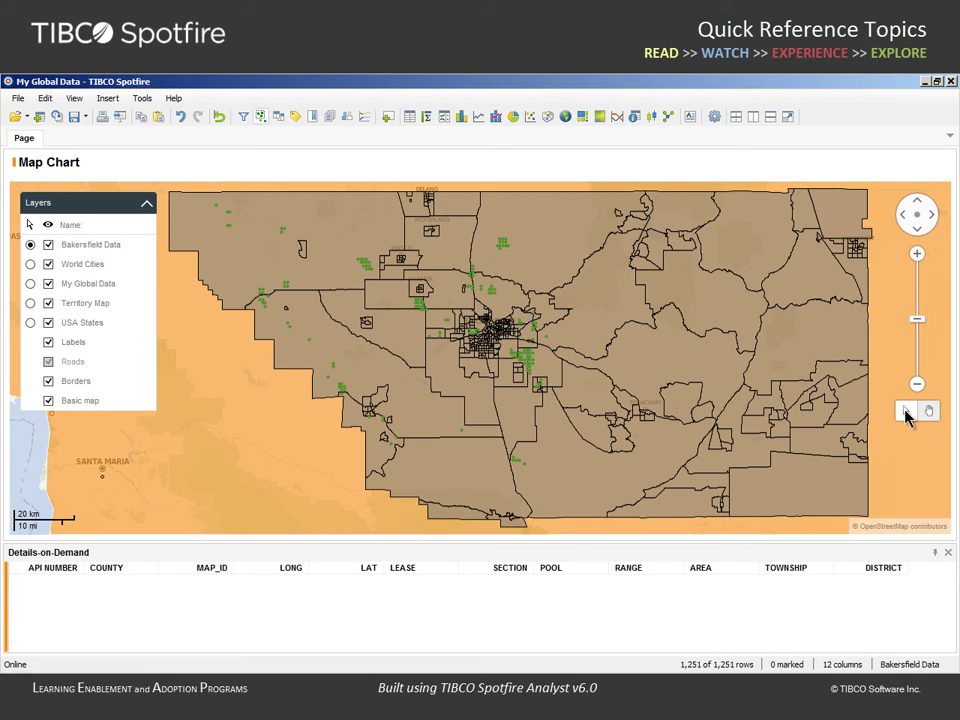
pyautogui.click(906, 412)
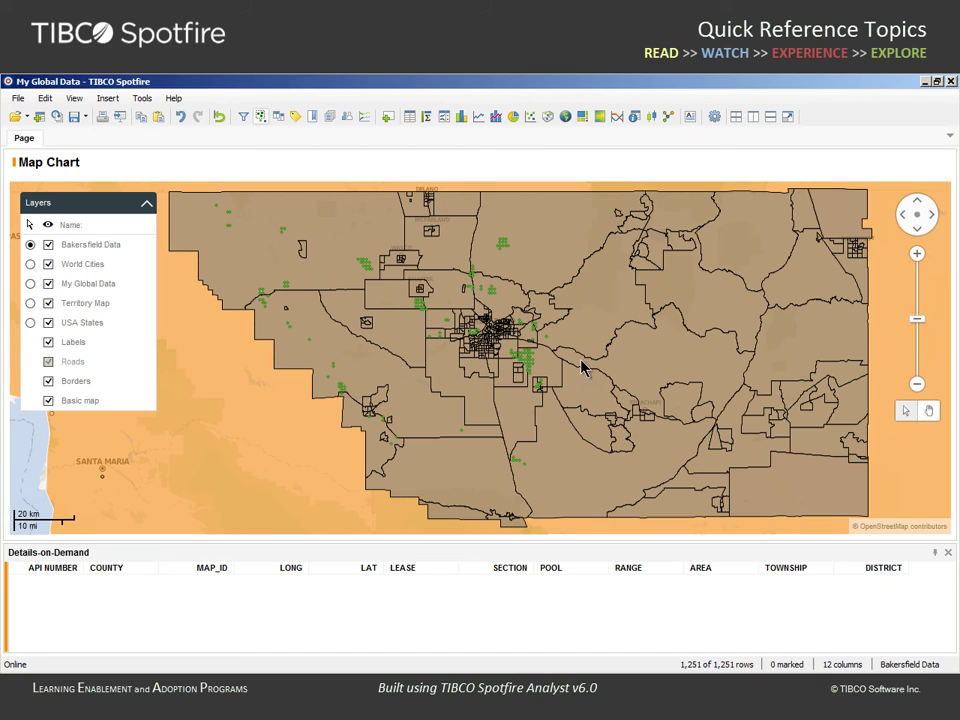
pyautogui.click(420, 303)
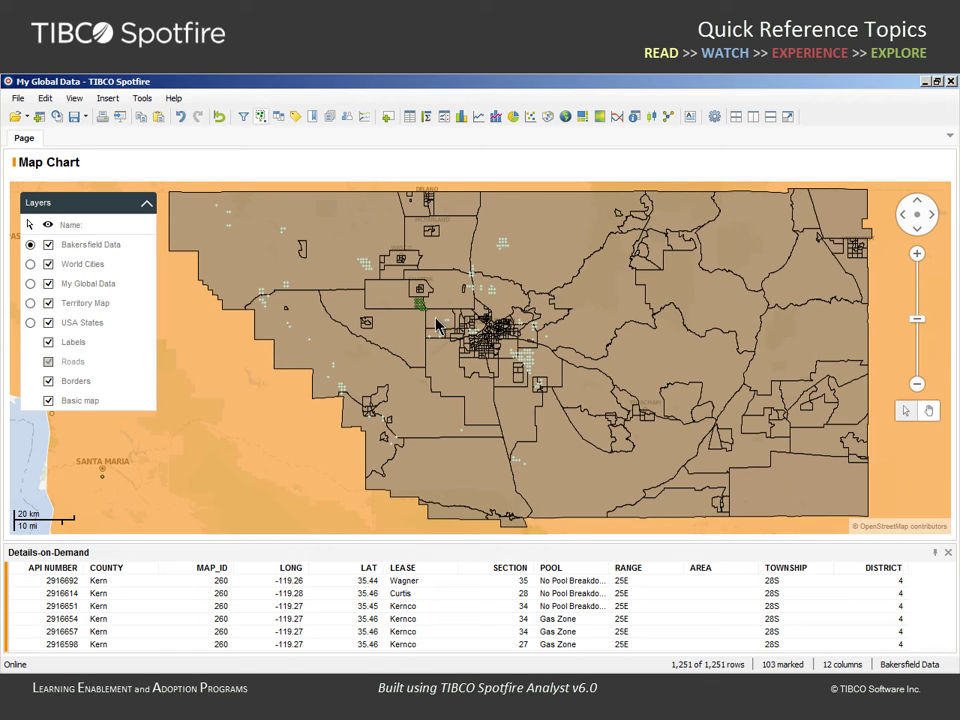
# Step: Make Territory Map interactive, mark three territory polygons, and close Details-on-Demand
pyautogui.click(31, 303)
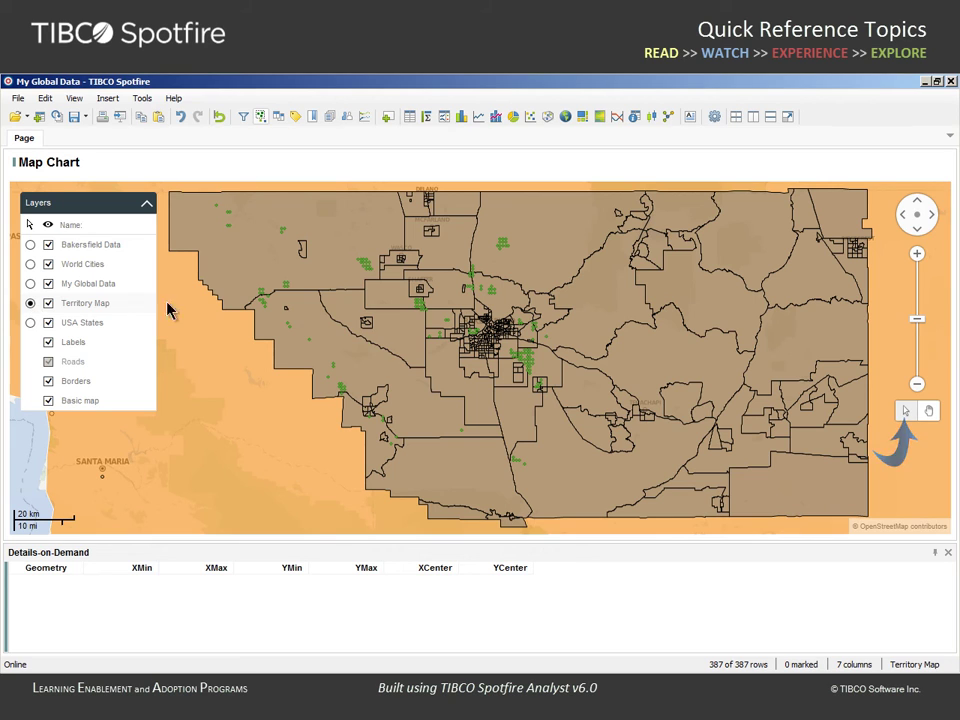
pyautogui.click(343, 315)
pyautogui.keyDown('ctrl'); pyautogui.click(664, 364); pyautogui.keyUp('ctrl')
pyautogui.click(947, 552)
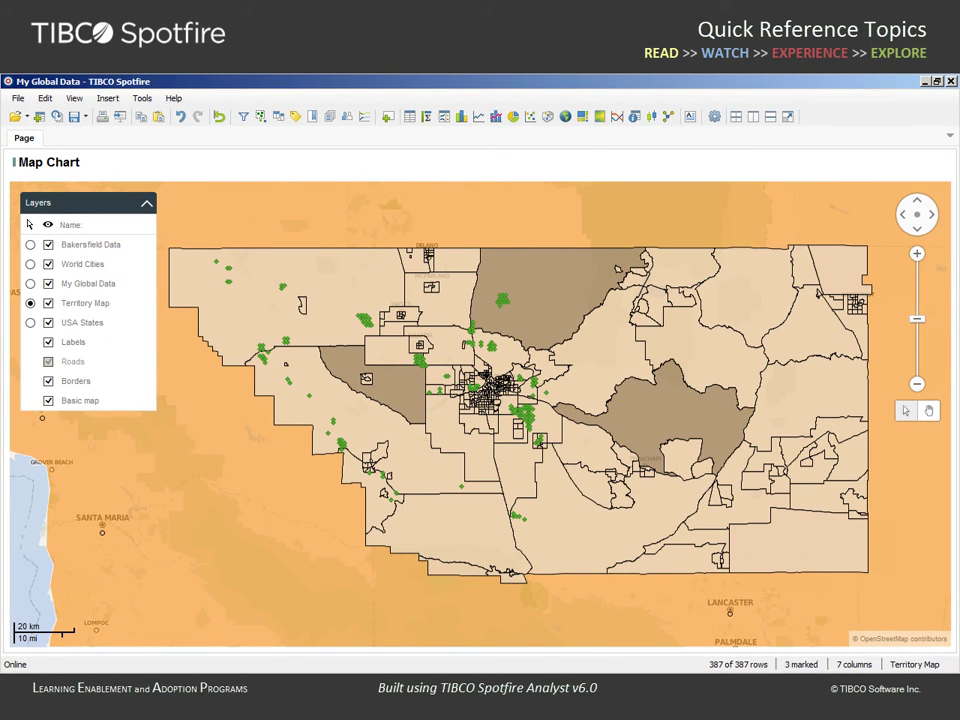
# Step: Add a new Image Layer on the Layers page of the map chart properties
pyautogui.click(913, 161)
pyautogui.click(830, 326)
pyautogui.click(281, 282)
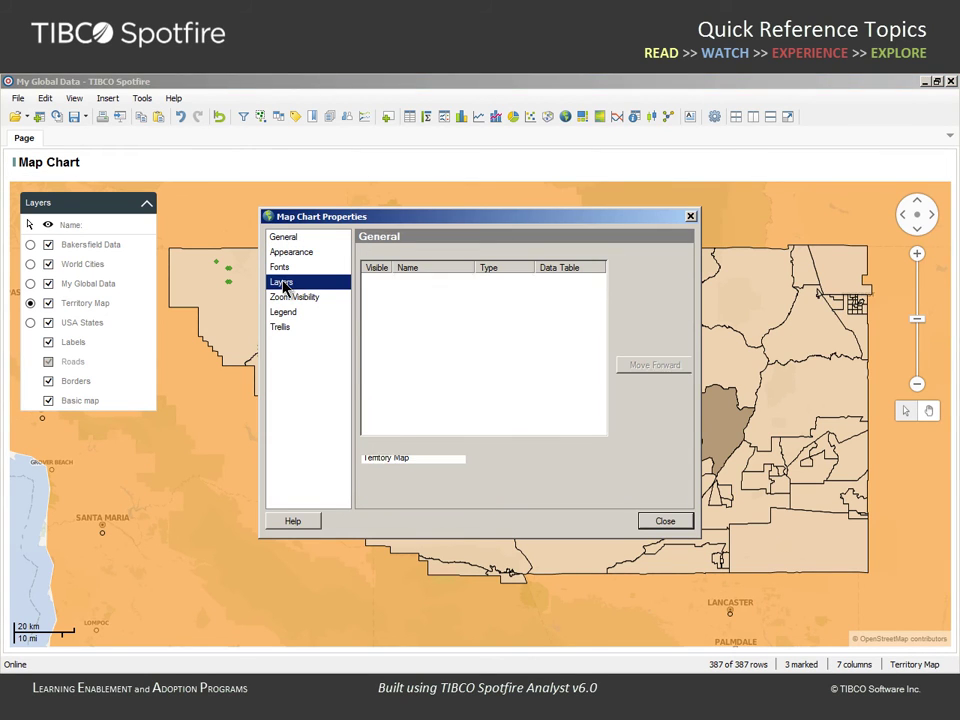
pyautogui.click(683, 268)
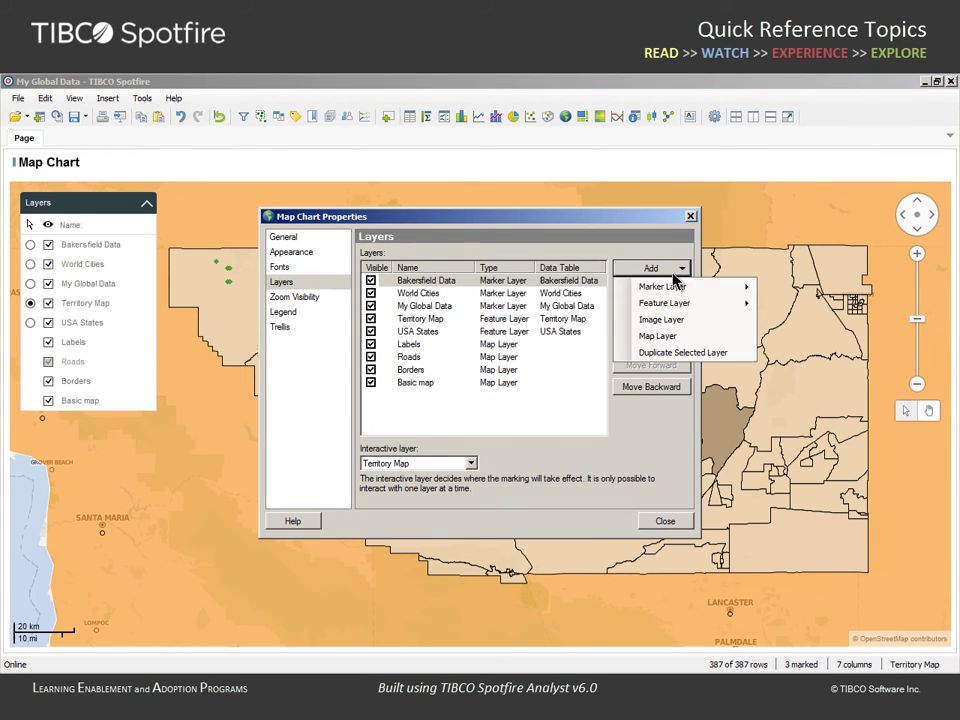
pyautogui.click(625, 324)
# Step: Load MyRegions.png as the image layer's picture and bring up its extent settings
pyautogui.click(619, 274)
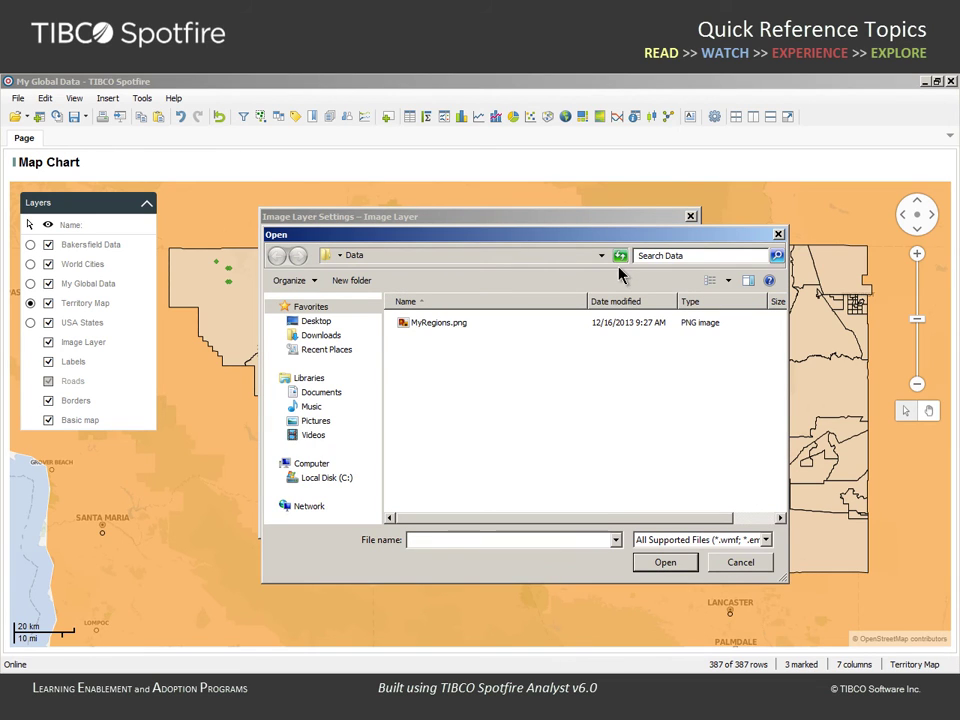
pyautogui.click(434, 326)
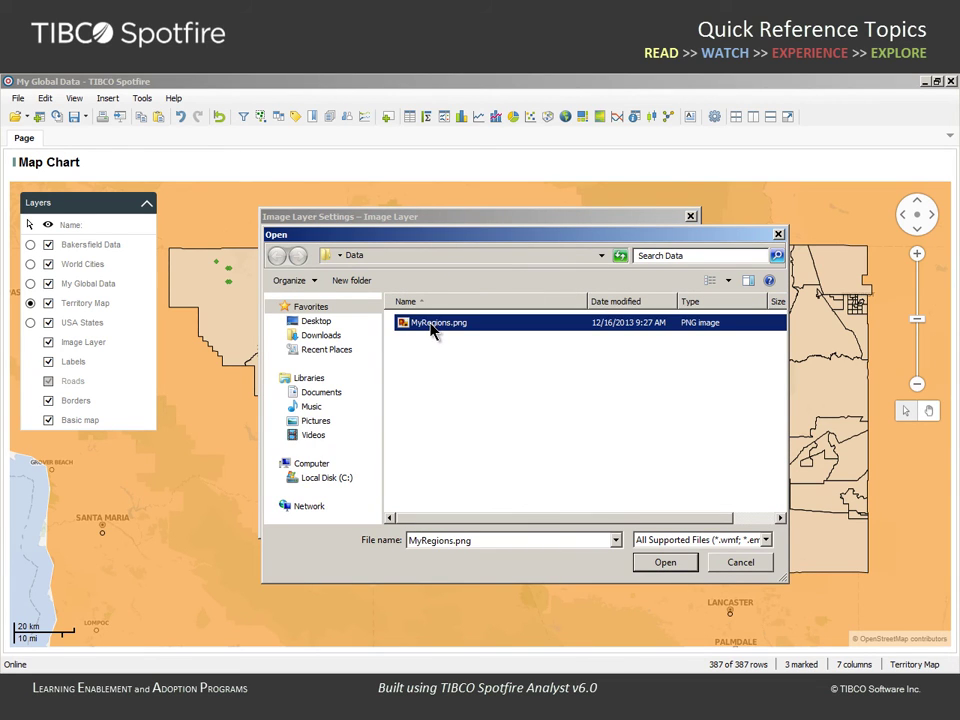
pyautogui.click(665, 562)
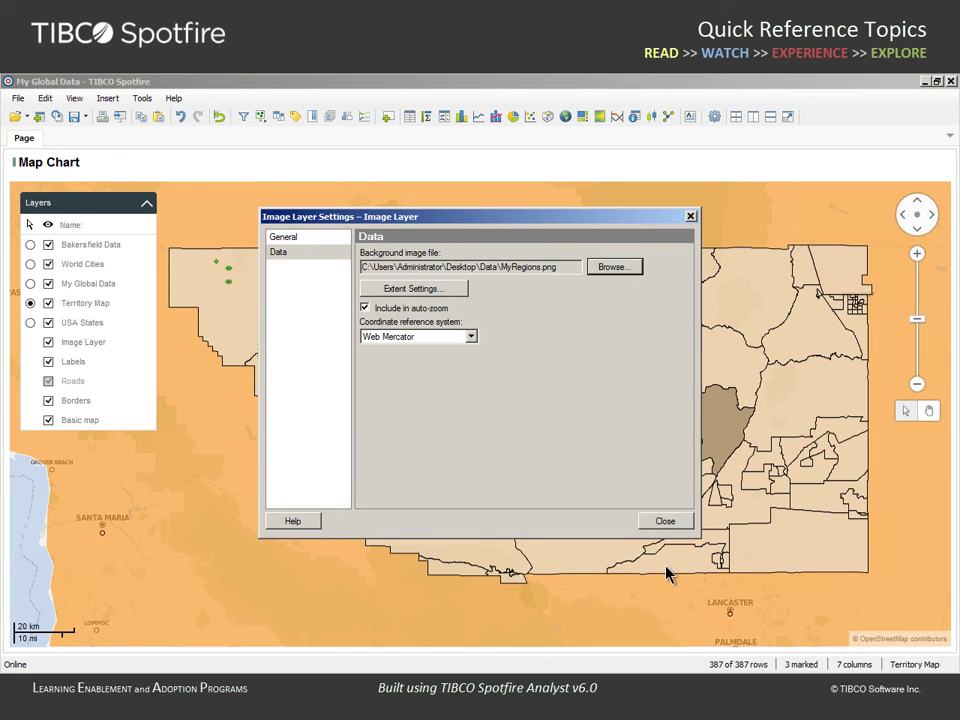
pyautogui.click(400, 288)
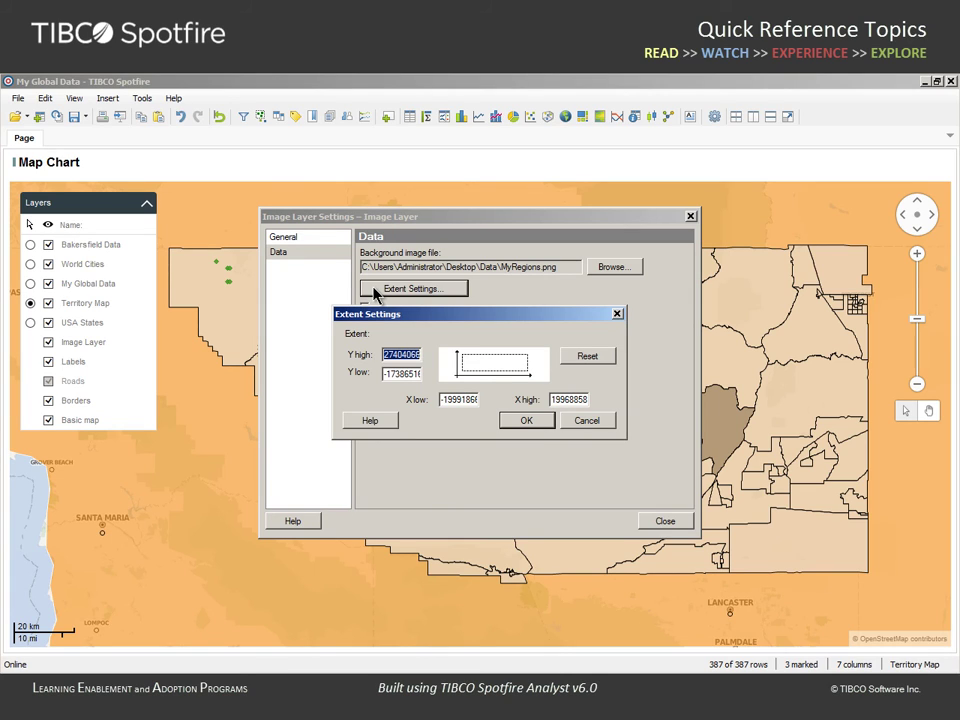
# Step: Set the image extent to Y 3830000–5160000 with X high -12700000, and apply it
pyautogui.press('BackSpace')
pyautogui.write('51')
pyautogui.doubleClick(389, 374)
pyautogui.write('383000')
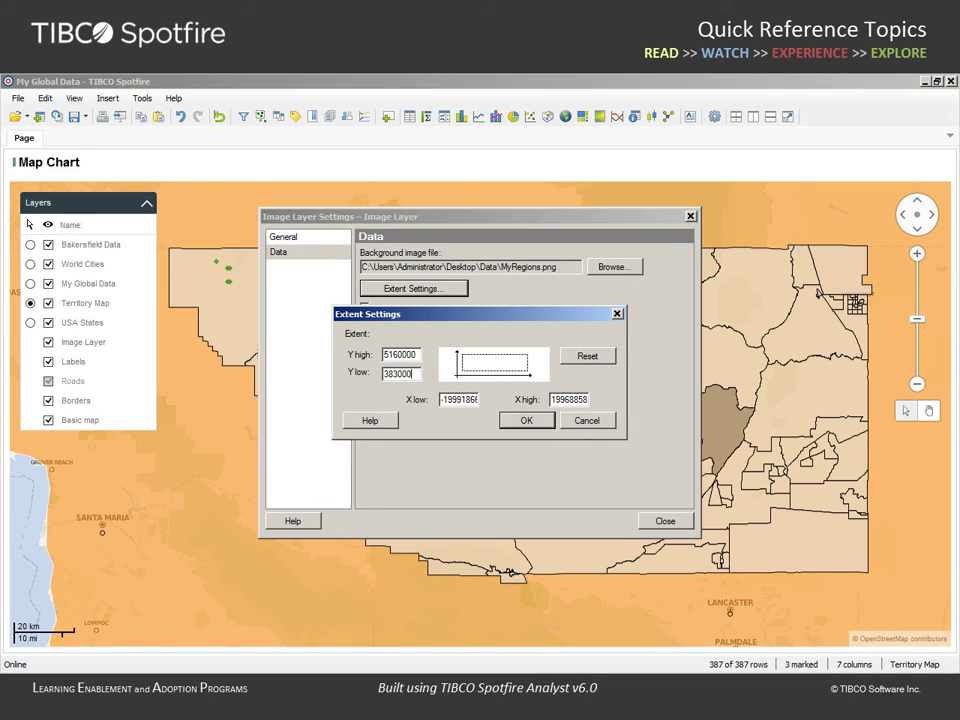
pyautogui.doubleClick(458, 399)
pyautogui.write('1')
pyautogui.doubleClick(568, 399)
pyautogui.write('-12700000')
pyautogui.click(530, 421)
pyautogui.click(658, 521)
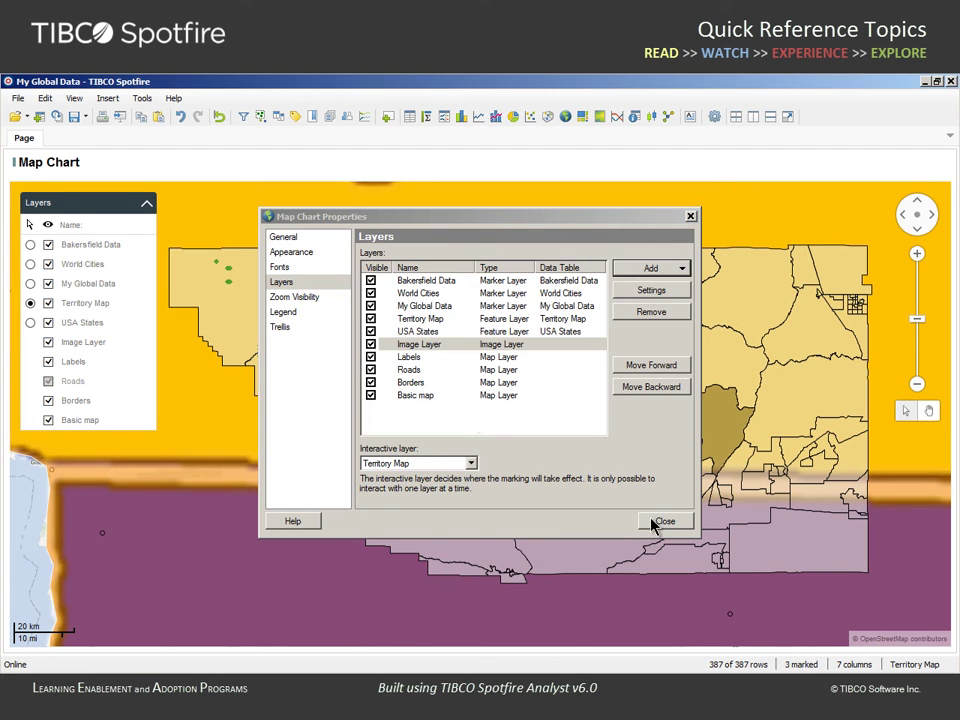
# Step: Lower Image Layer, Bakersfield Data, World Cities and Territory Map zoom visibility to one shared threshold
pyautogui.click(300, 298)
pyautogui.moveTo(390, 209); pyautogui.dragTo(428, 88)
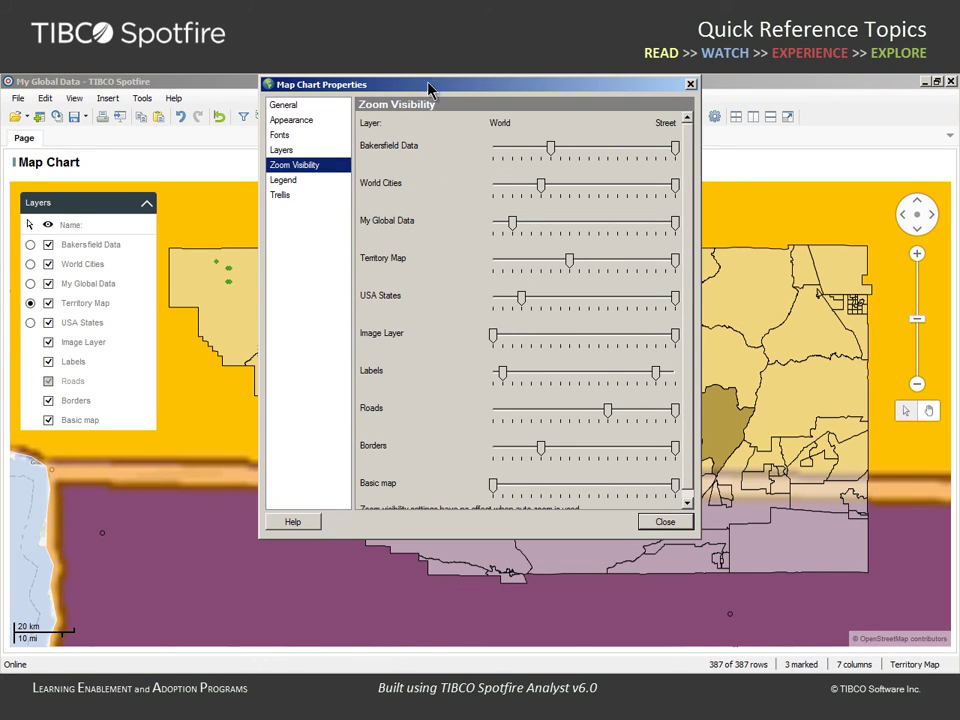
pyautogui.moveTo(495, 337); pyautogui.dragTo(514, 336)
pyautogui.moveTo(551, 147); pyautogui.dragTo(513, 148)
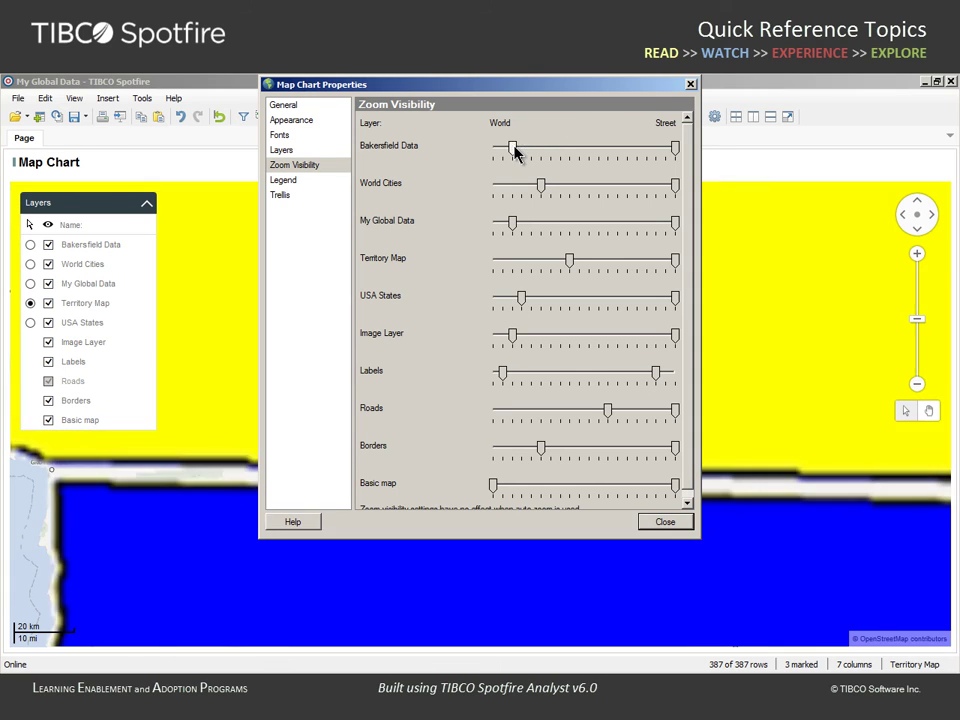
pyautogui.moveTo(538, 189); pyautogui.dragTo(514, 189)
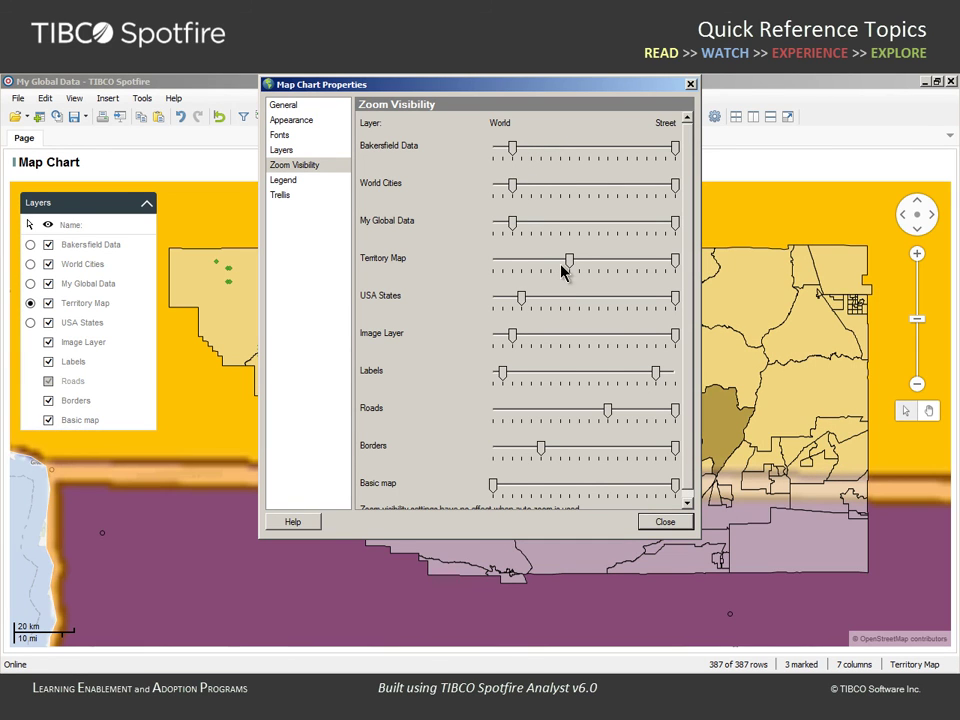
pyautogui.moveTo(568, 262); pyautogui.dragTo(513, 263)
pyautogui.click(648, 522)
# Step: Clear the marked territories and zoom out three levels to show all of California
pyautogui.click(684, 599)
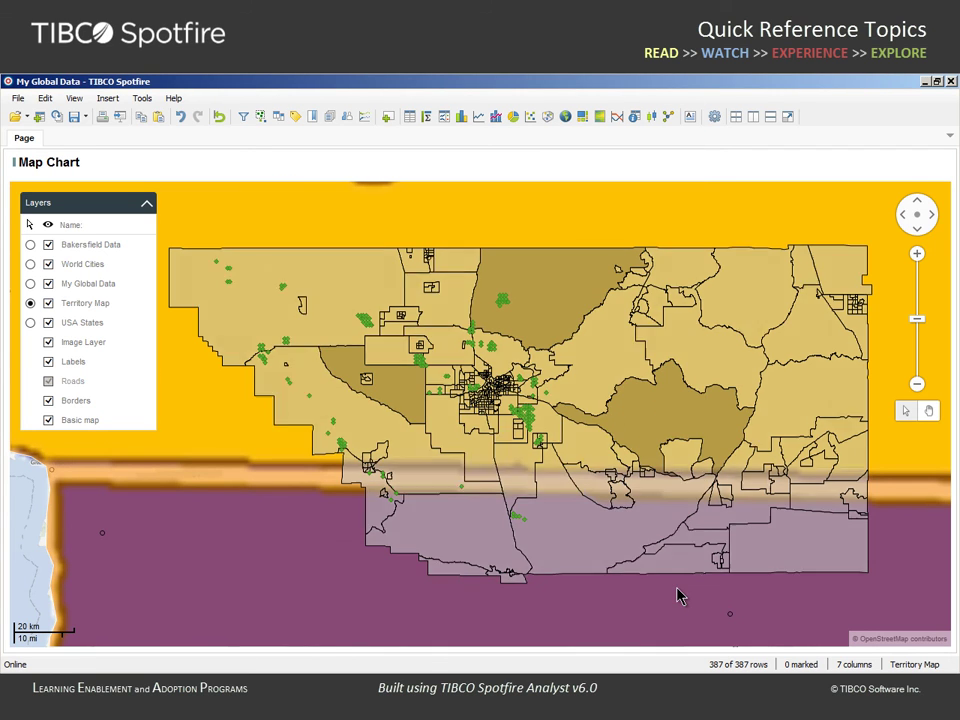
pyautogui.click(917, 385)
pyautogui.click(917, 385)
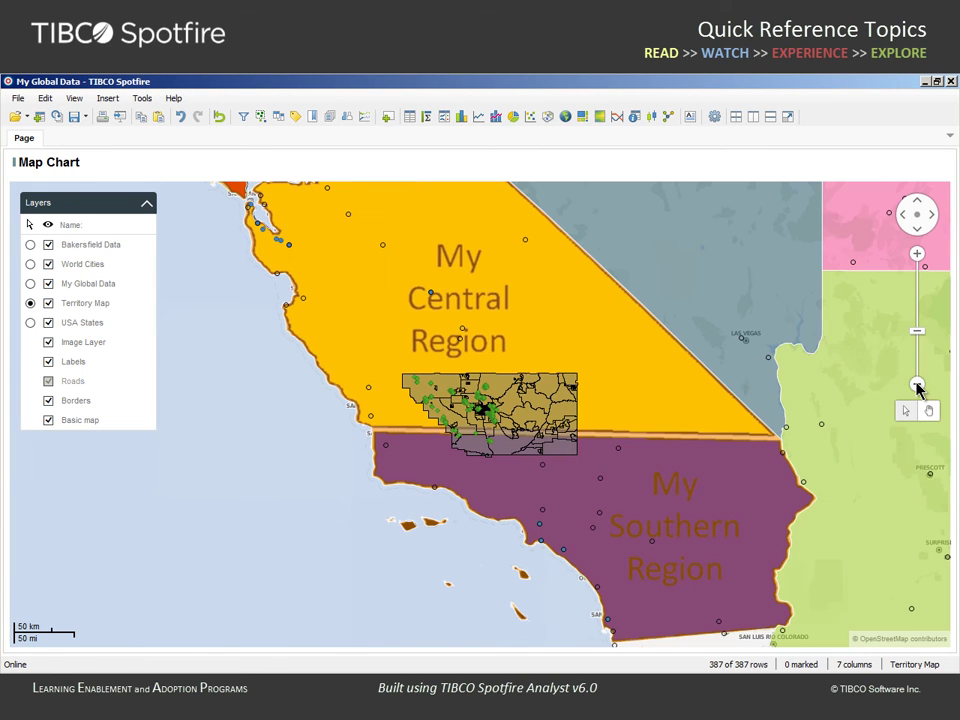
pyautogui.click(917, 385)
pyautogui.moveTo(589, 302); pyautogui.dragTo(608, 376)
# Step: Hide USA States and World Cities layers and make My Global Data the interactive layer
pyautogui.click(48, 323)
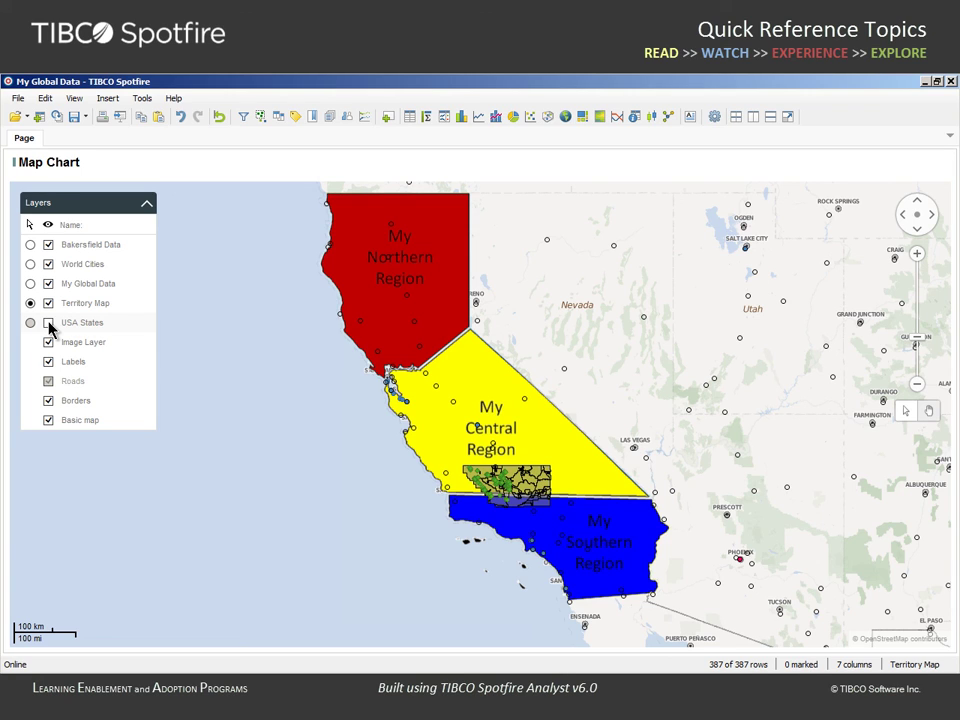
pyautogui.click(48, 264)
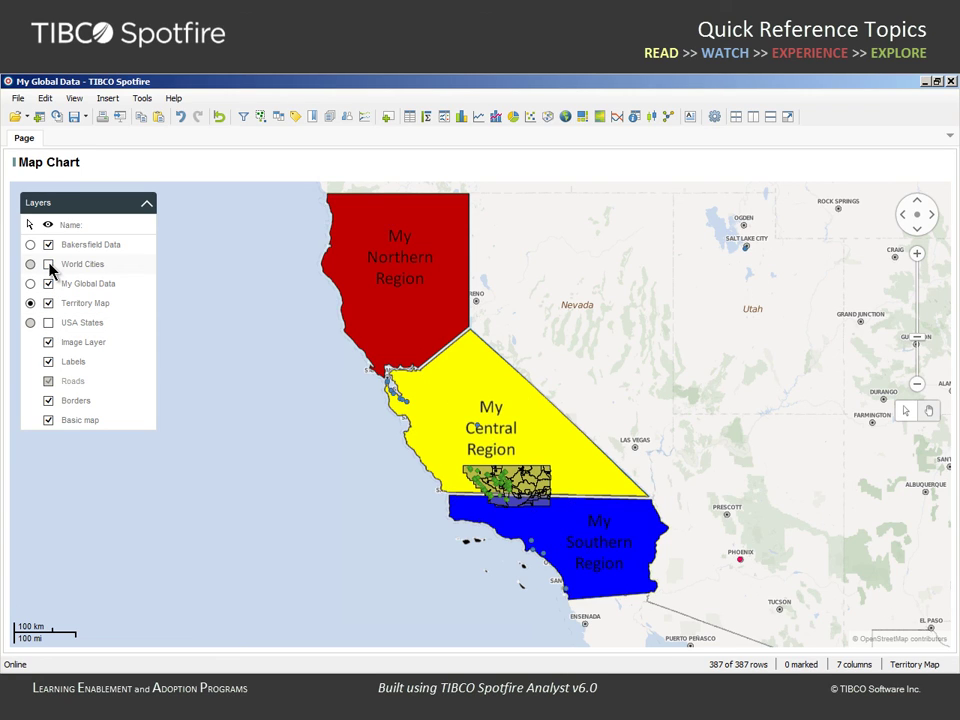
pyautogui.click(30, 283)
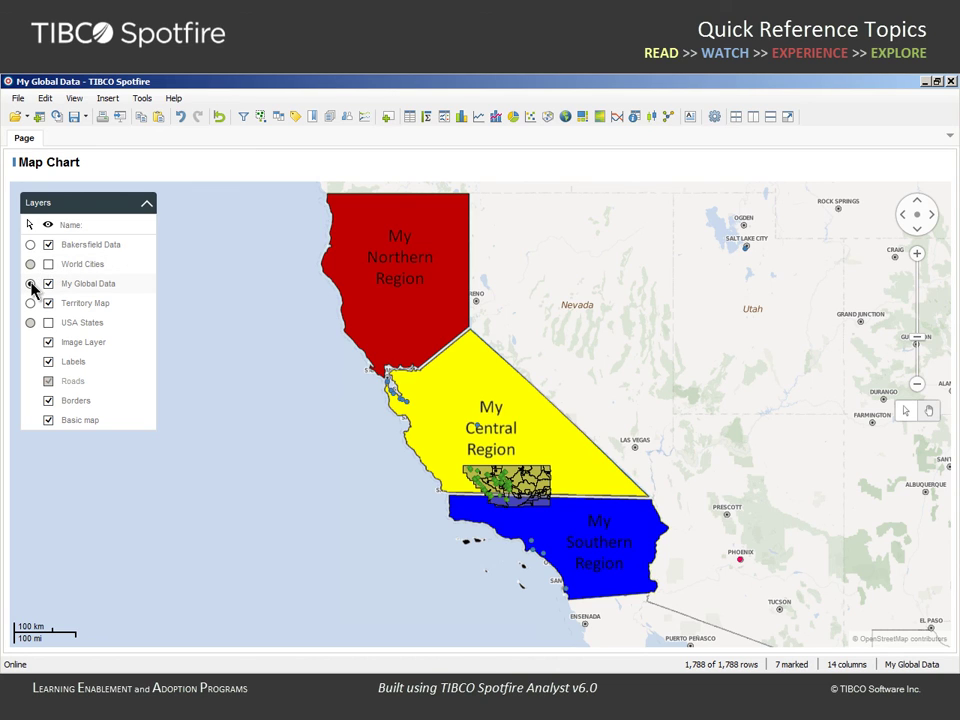
pyautogui.click(146, 204)
pyautogui.click(146, 204)
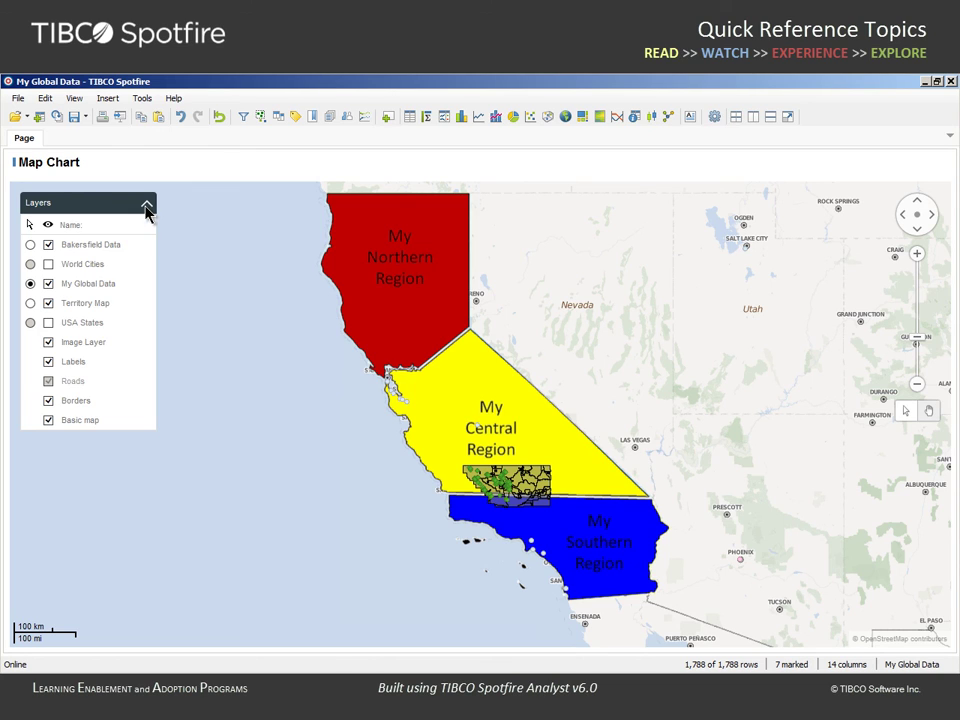
# Step: Open the map chart's gear menu of layer settings and properties
pyautogui.click(911, 163)
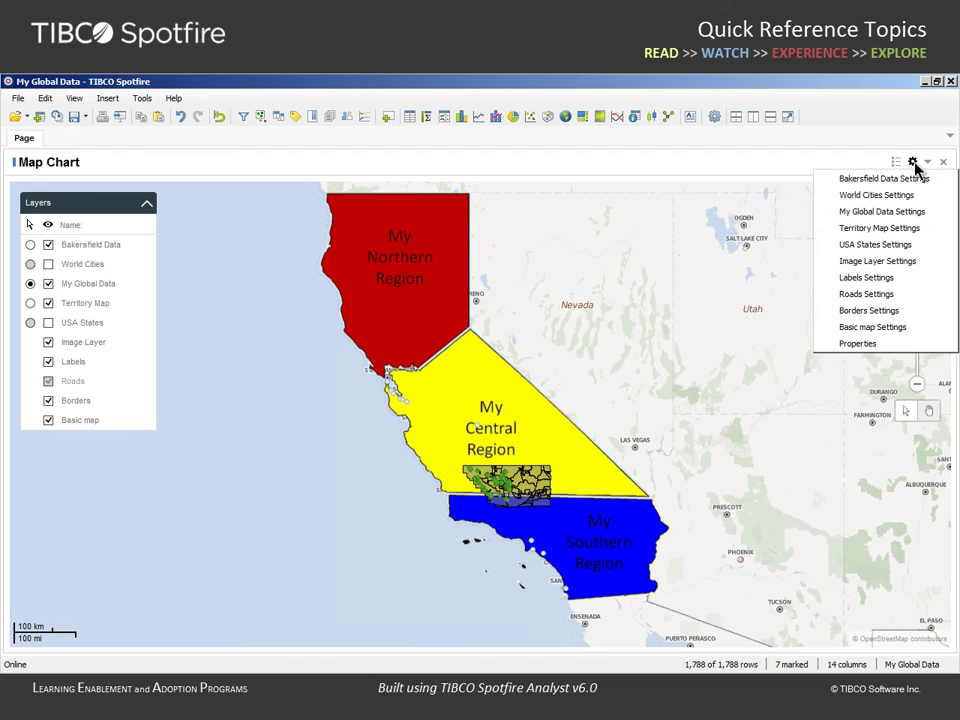